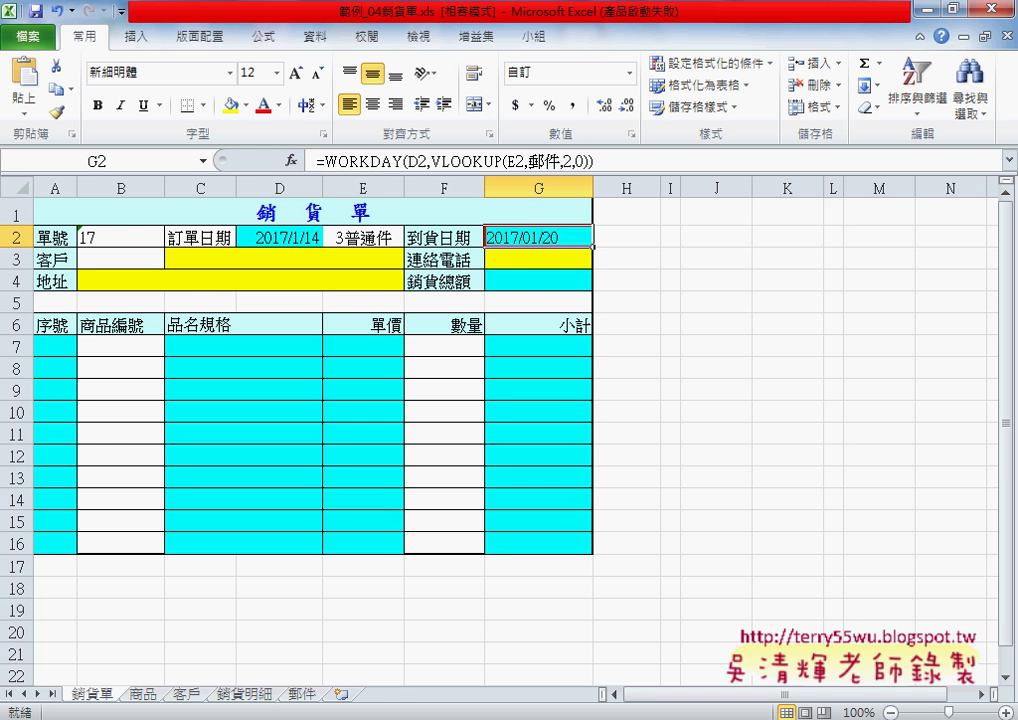
Preview the reference screenshots 01_訂貨日期.png through 03_客戶.png in Google Drive
left_click(275, 668)
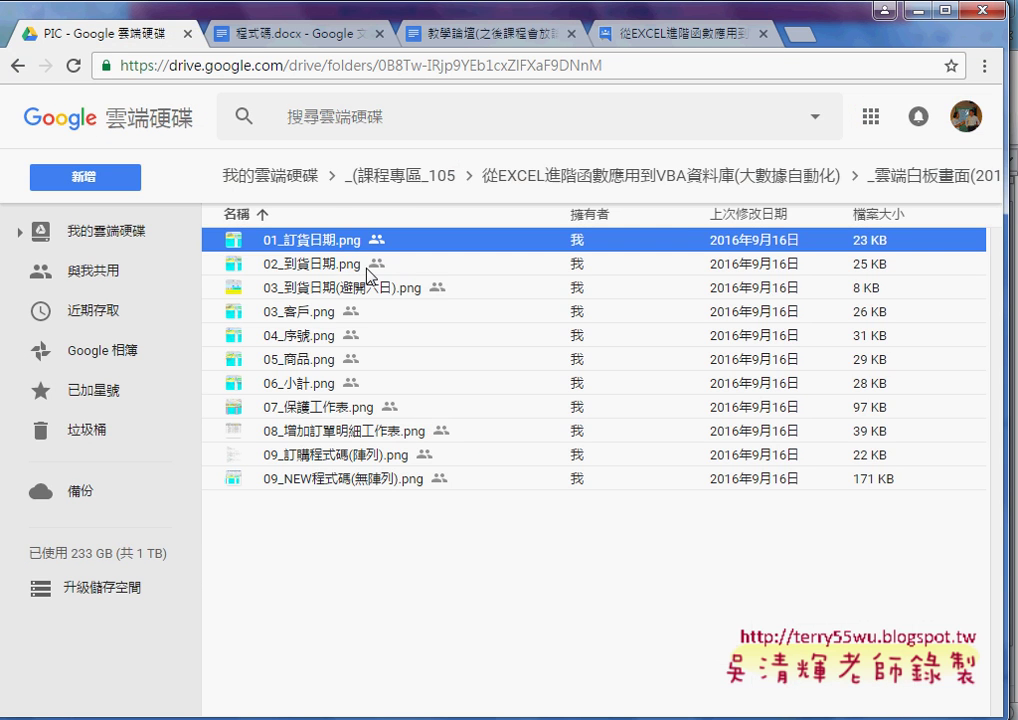
double_click(361, 252)
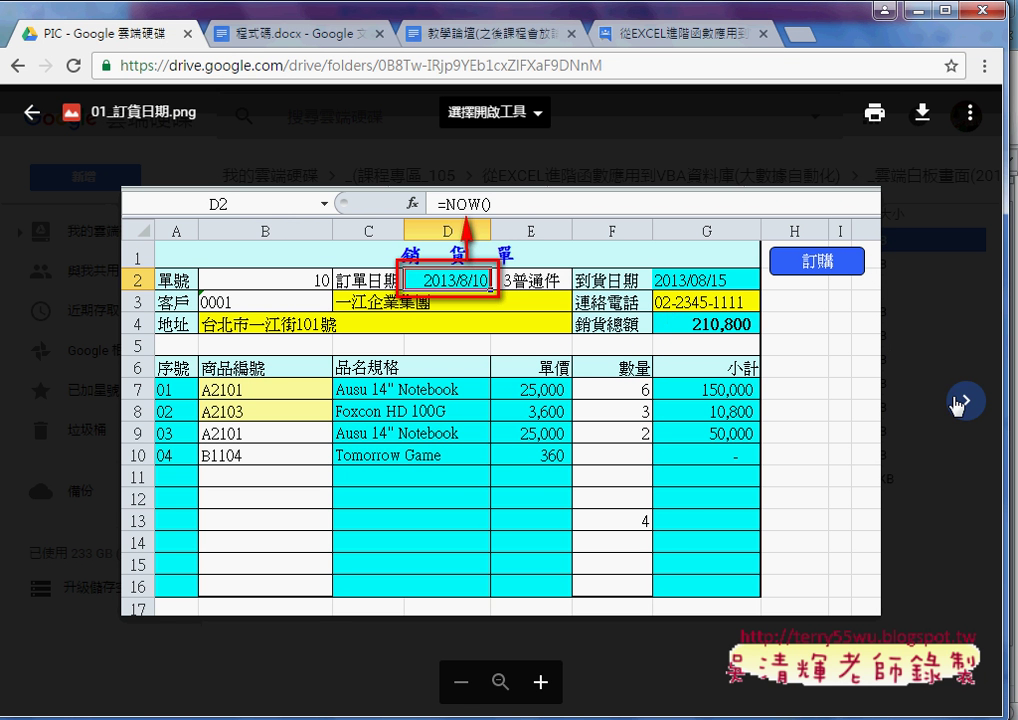
left_click(962, 402)
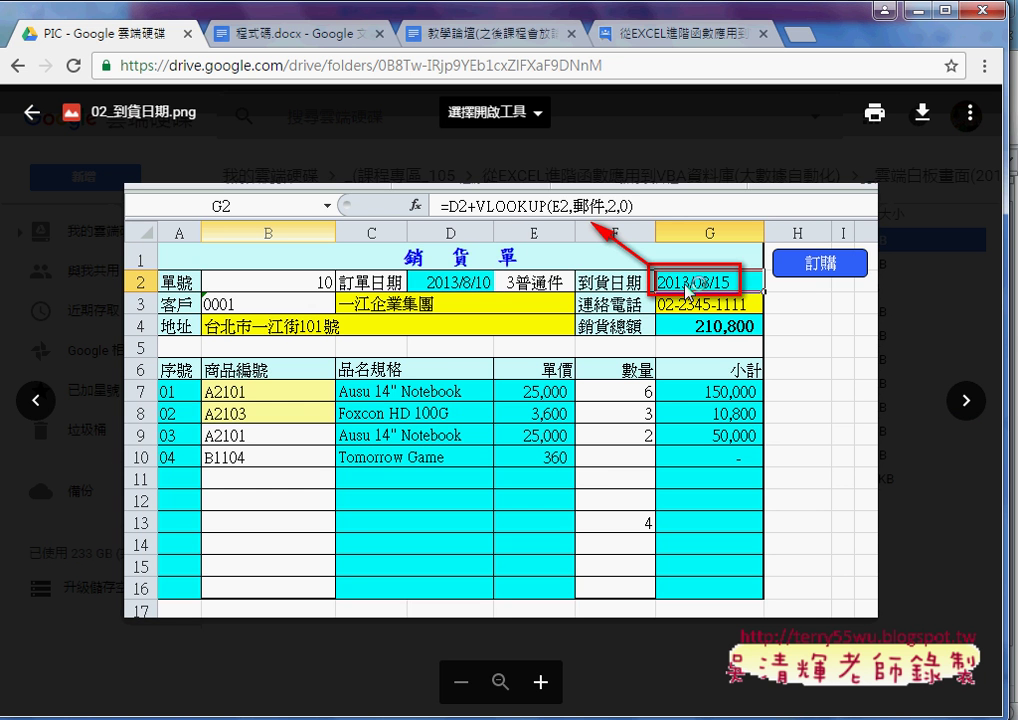
left_click(965, 401)
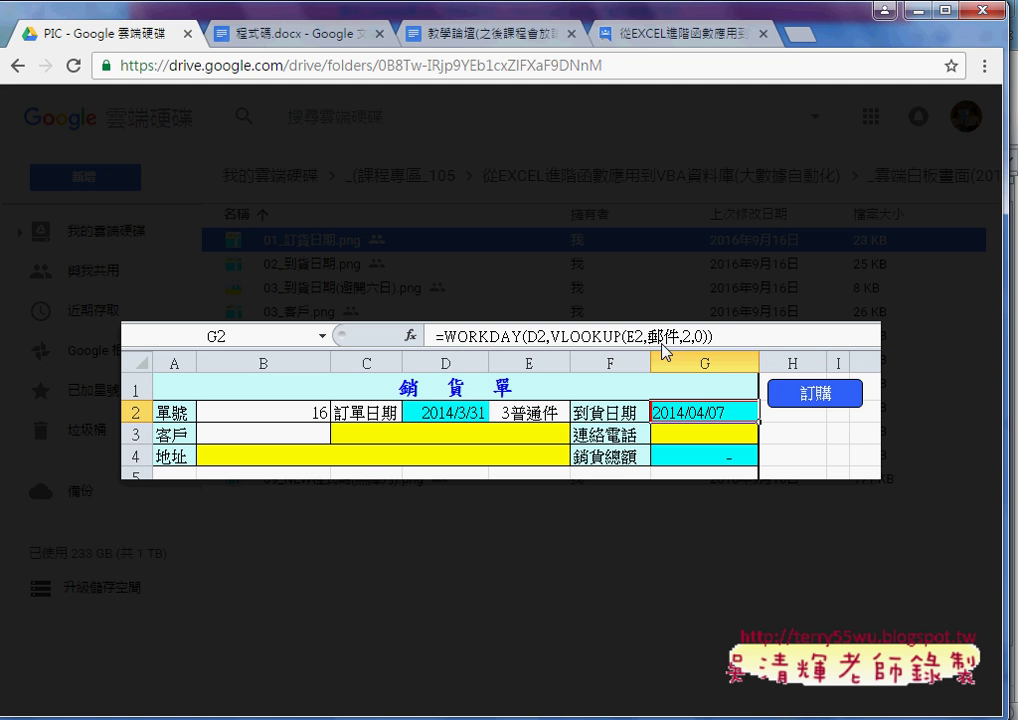
left_click(966, 400)
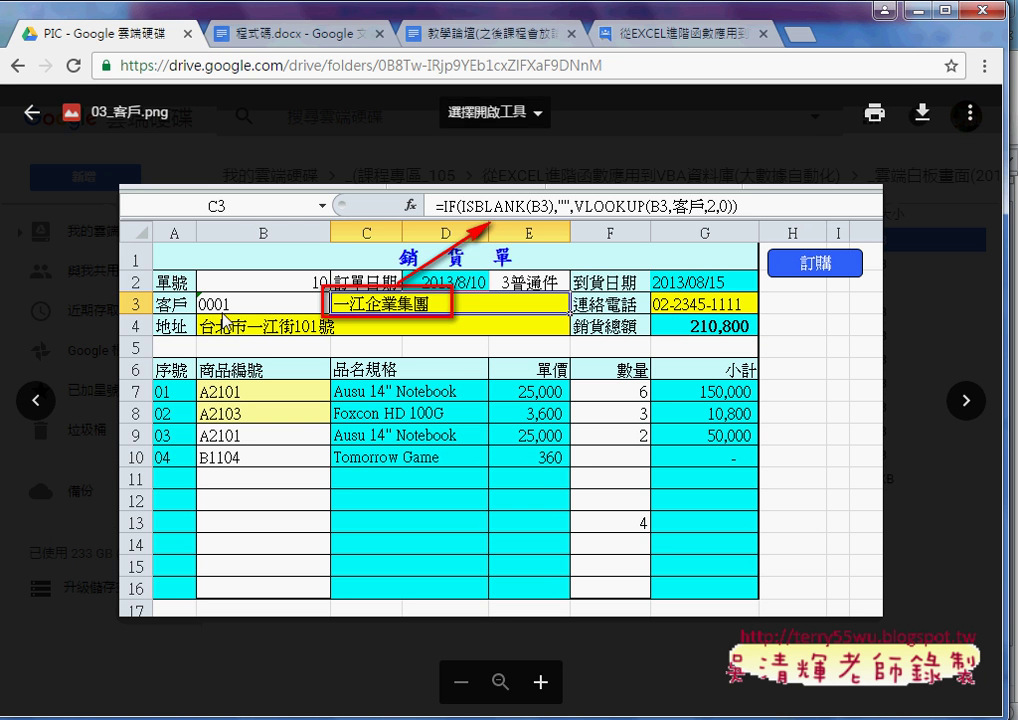
left_click(916, 18)
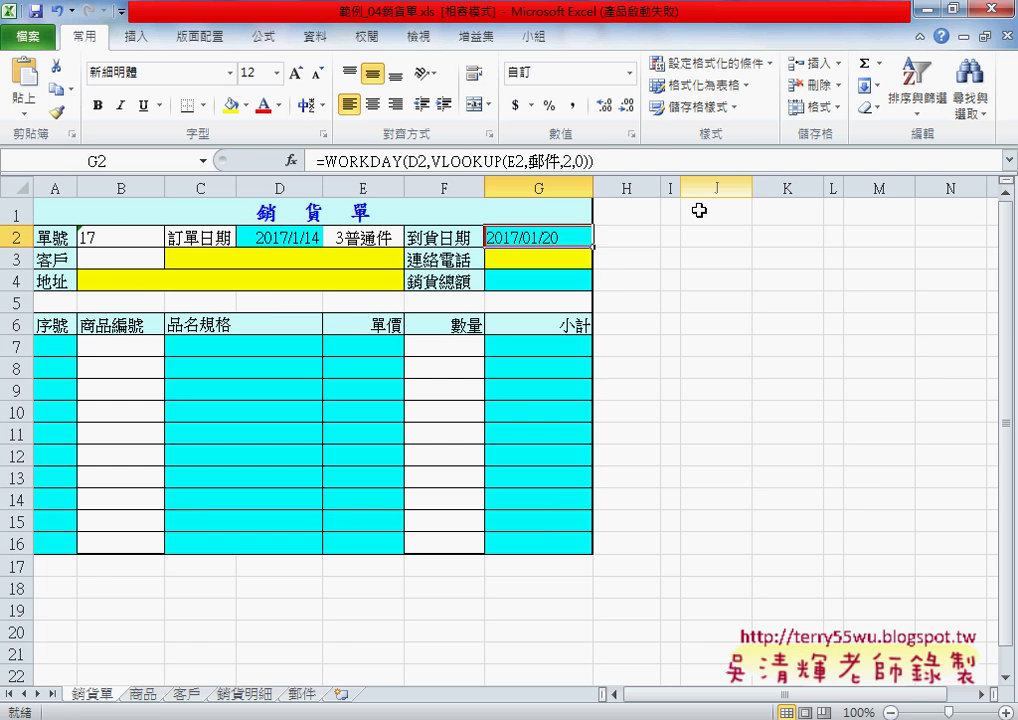
Redefine 客戶編號 from the 客戶 sheet's A1:A5 using its top-row header, replacing the old name
left_click(128, 259)
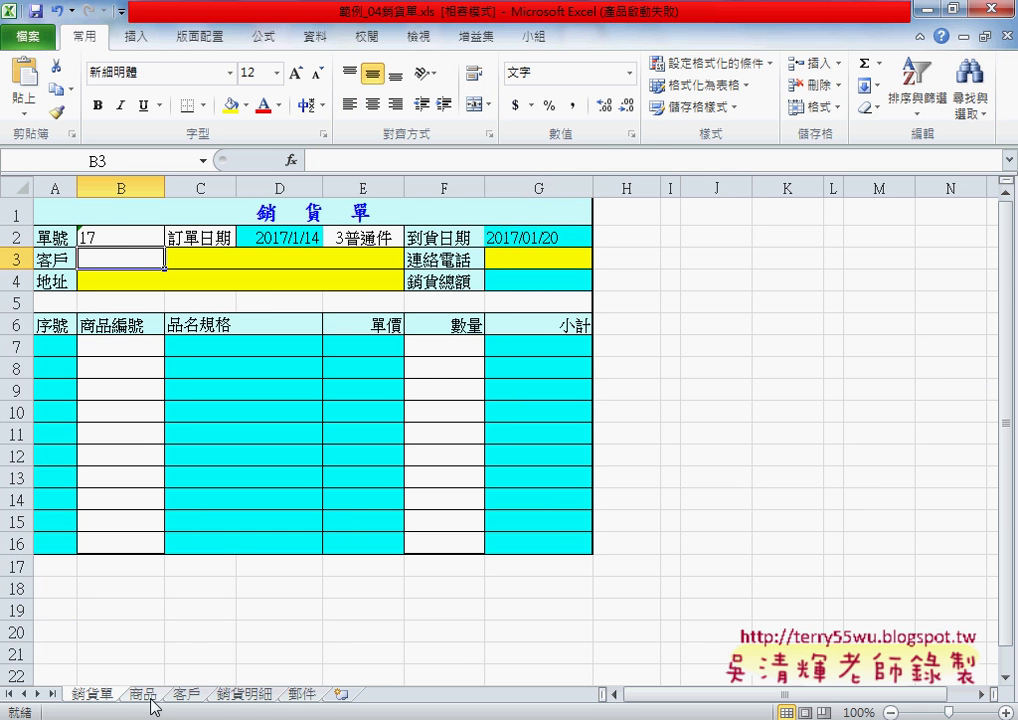
left_click(190, 703)
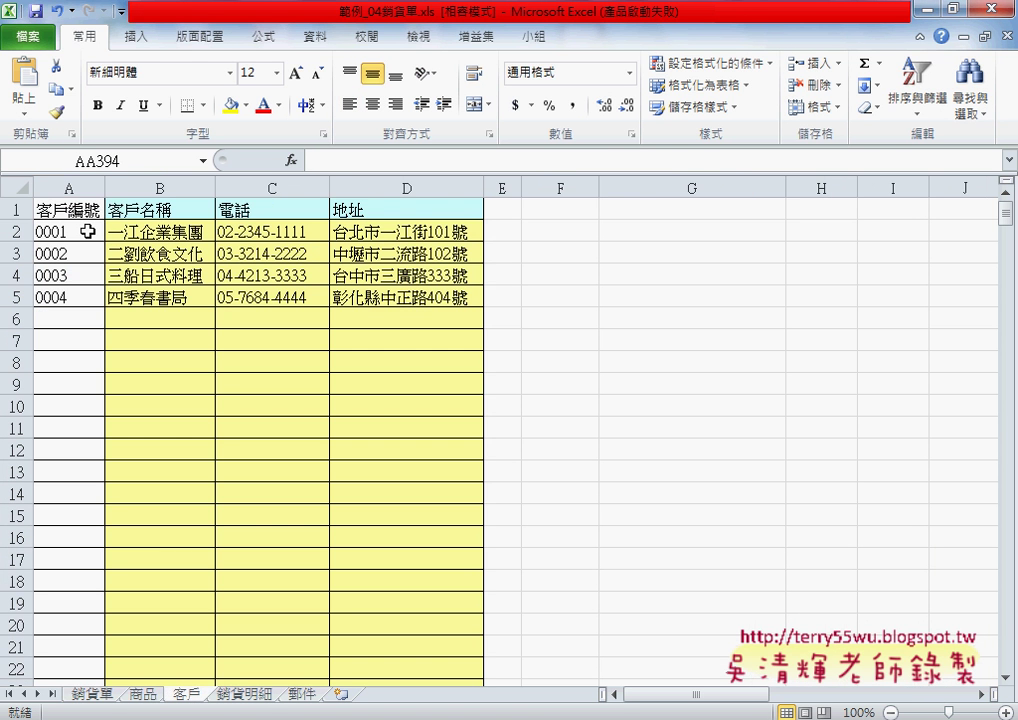
left_click_drag(84, 231, 74, 298)
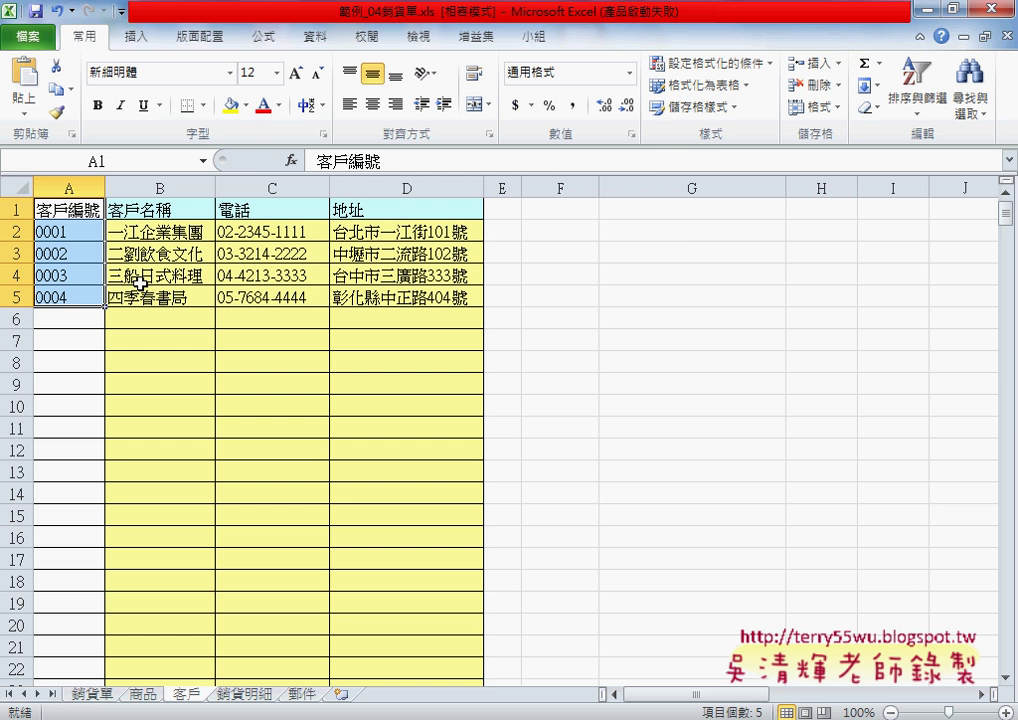
left_click(263, 40)
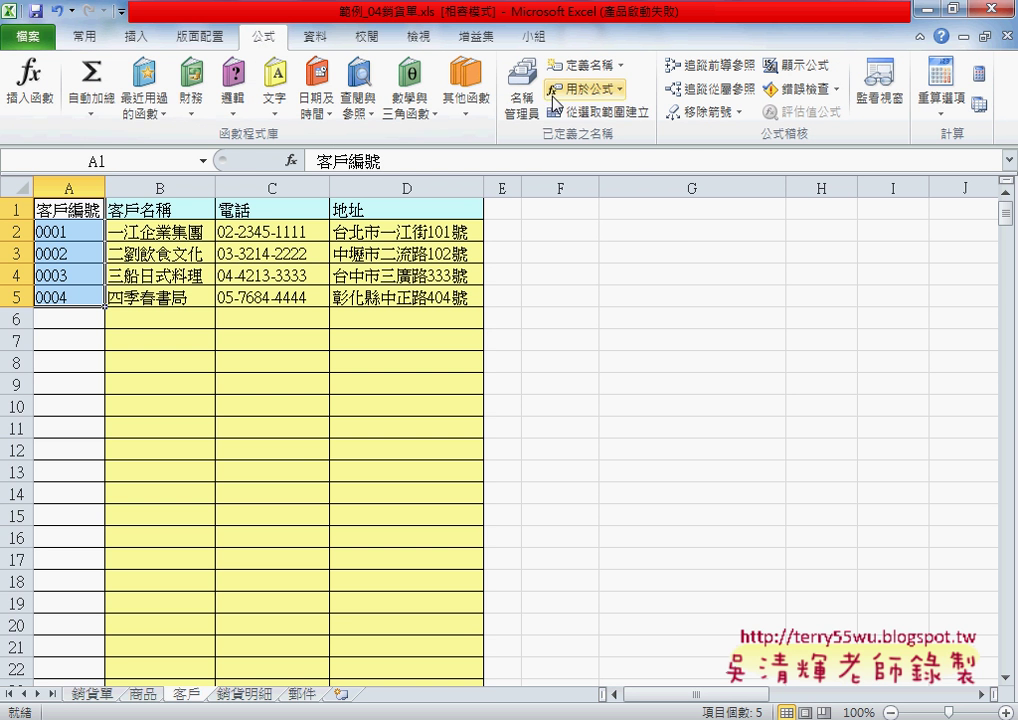
left_click(629, 116)
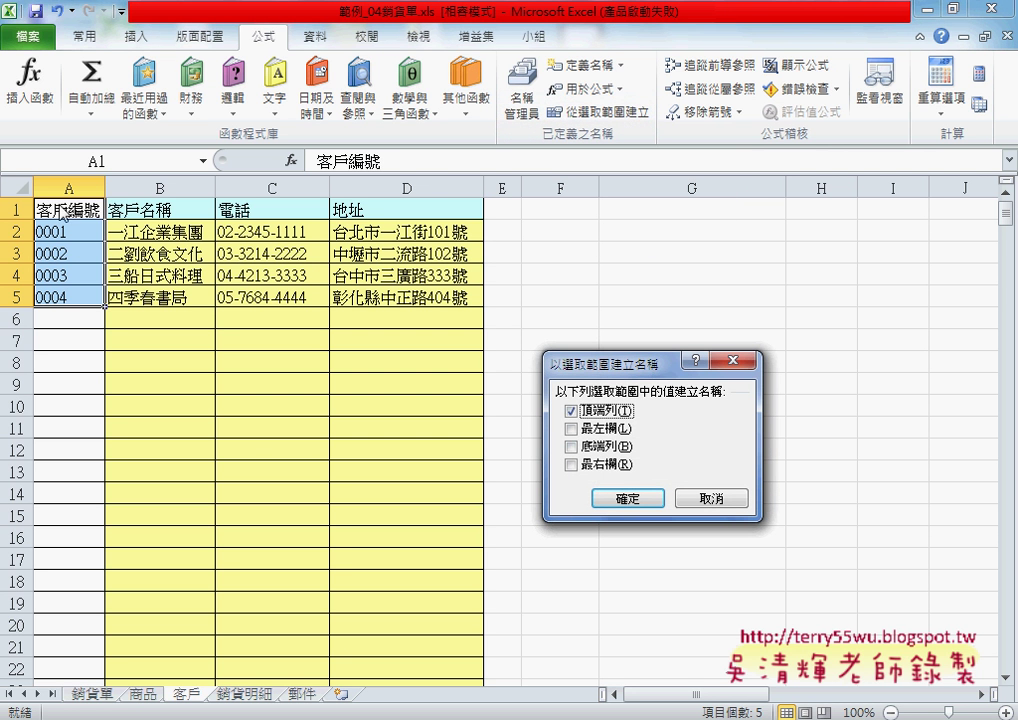
left_click(626, 499)
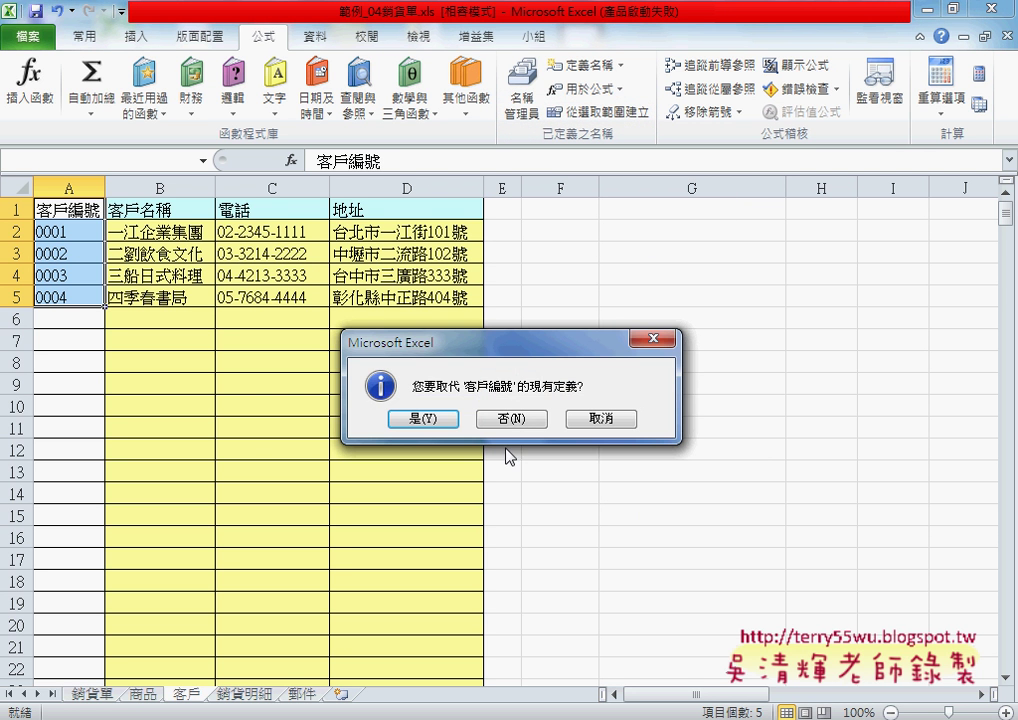
left_click(426, 421)
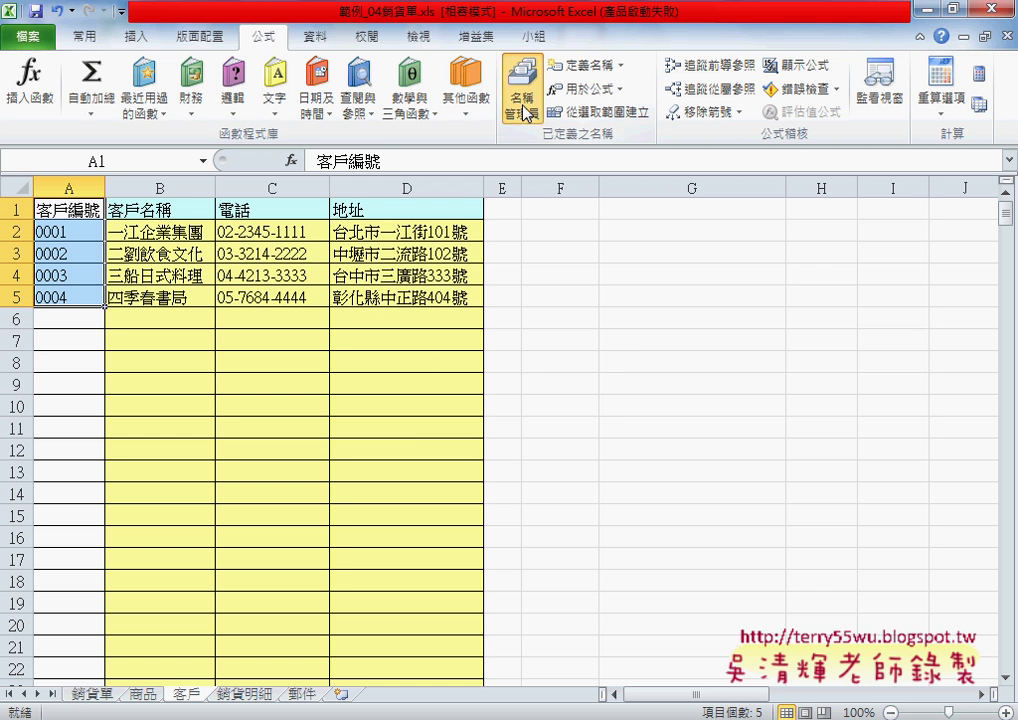
Confirm in Name Manager that 客戶編號 refers to 客戶!$A$2:$A$5, then return to 銷貨單
left_click(521, 100)
left_click(470, 375)
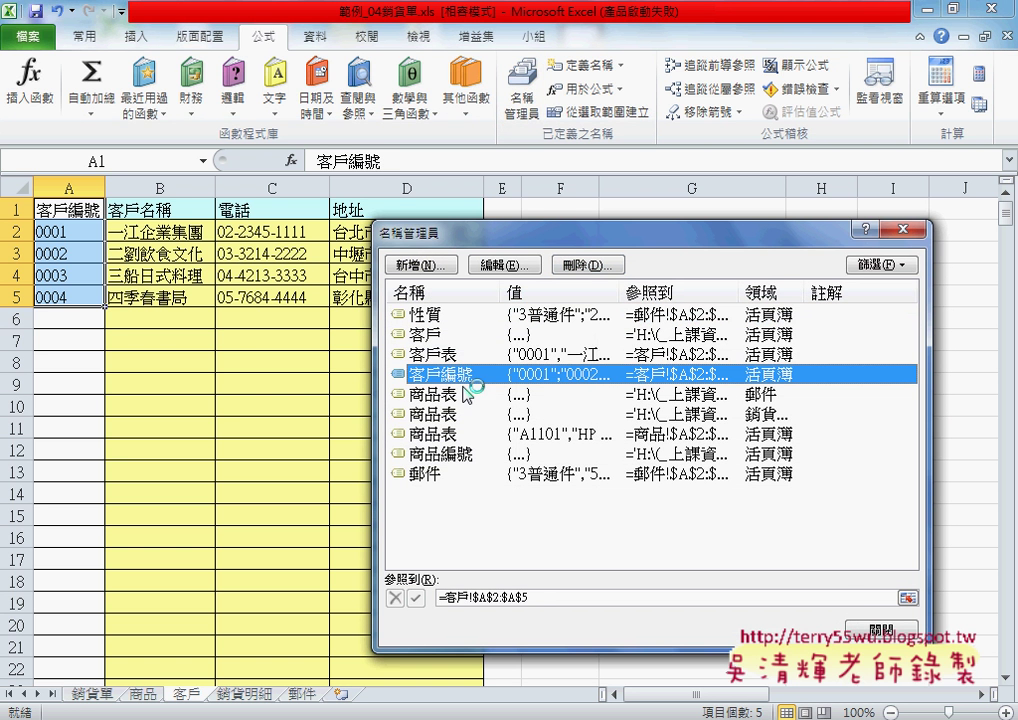
left_click(535, 597)
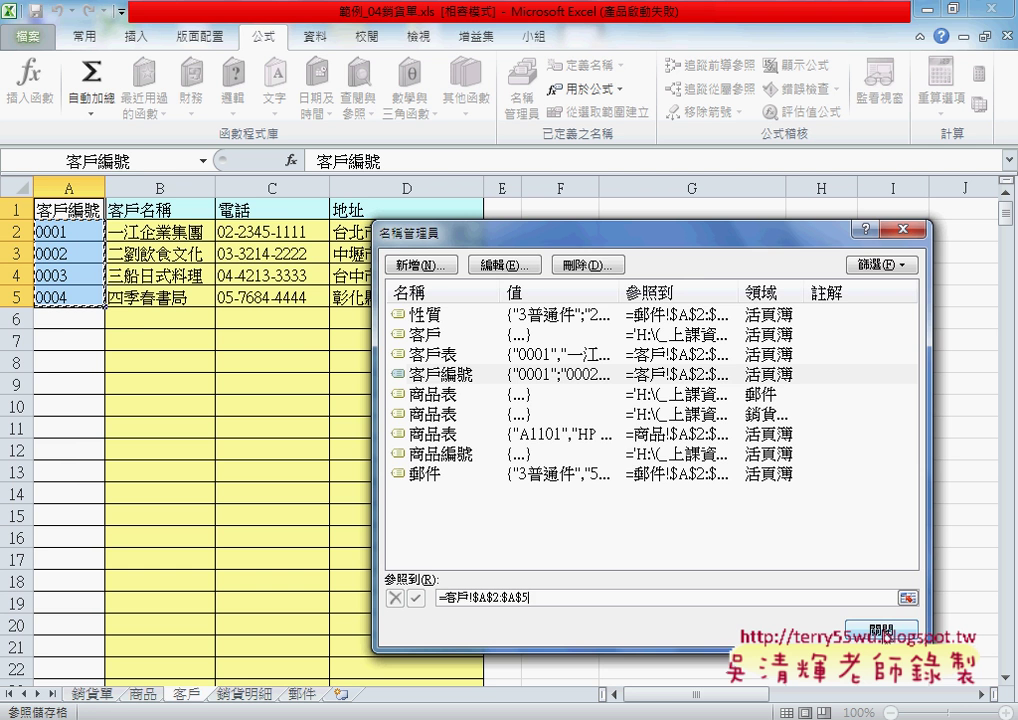
left_click(868, 631)
left_click(90, 693)
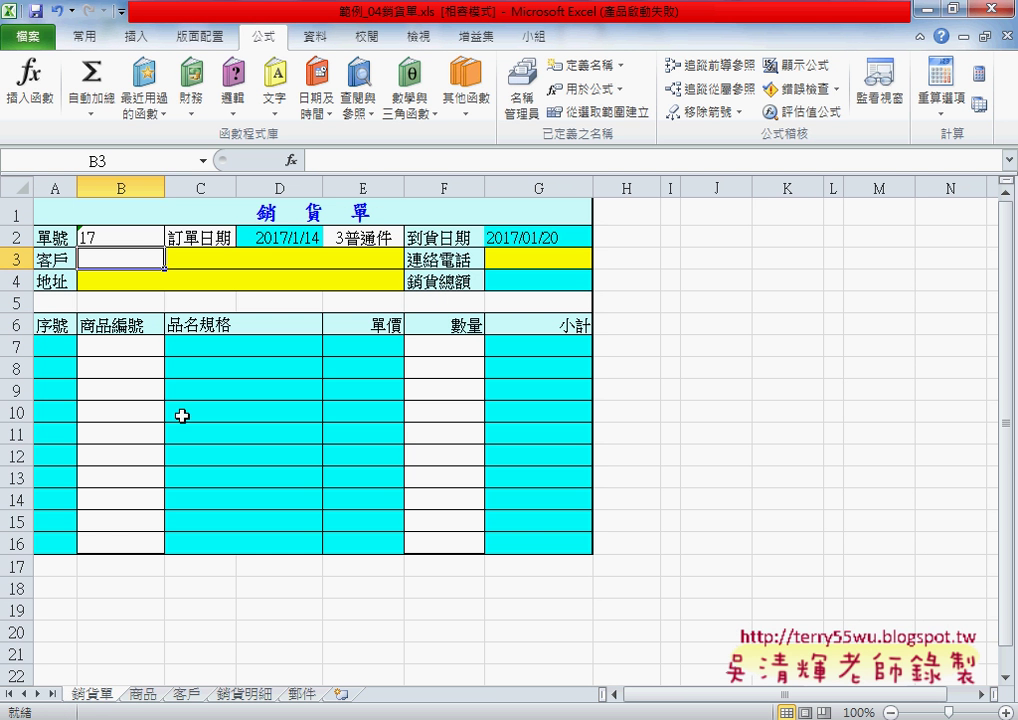
Give B3 a list validation sourced from =客戶編號 and open its customer ID dropdown
left_click(315, 36)
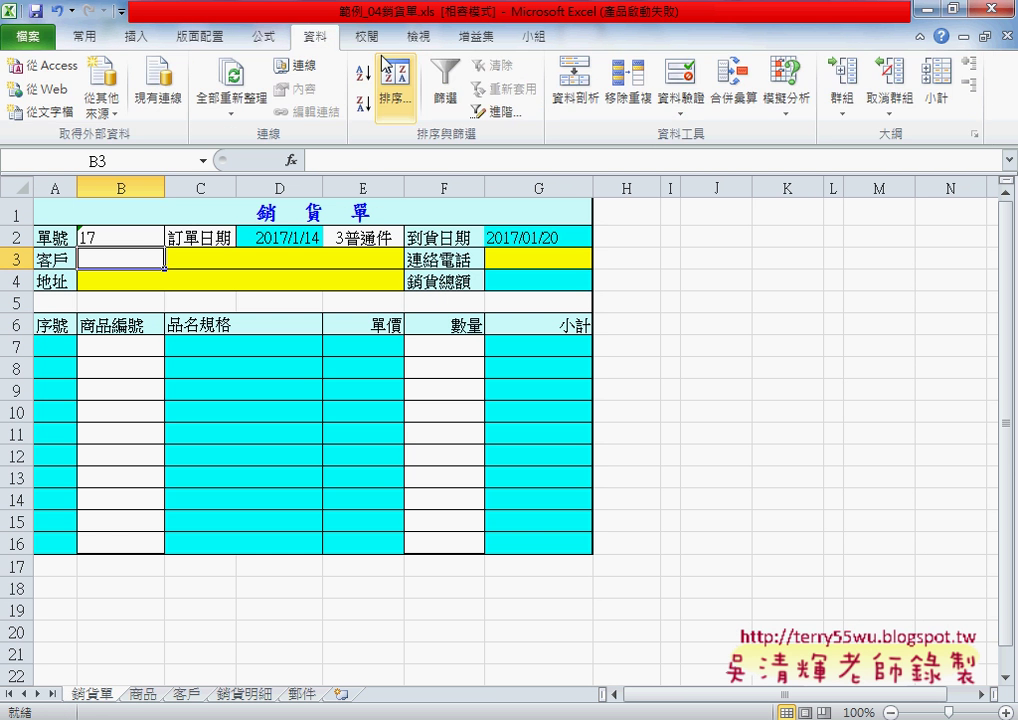
left_click(681, 75)
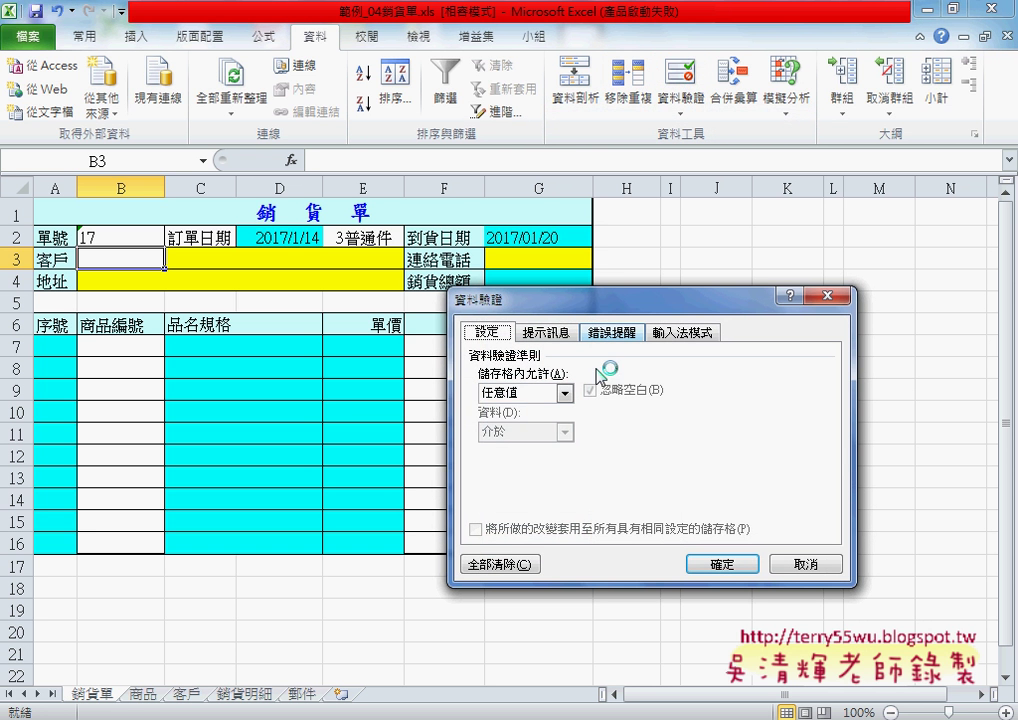
left_click(565, 394)
left_click(565, 445)
left_click(516, 469)
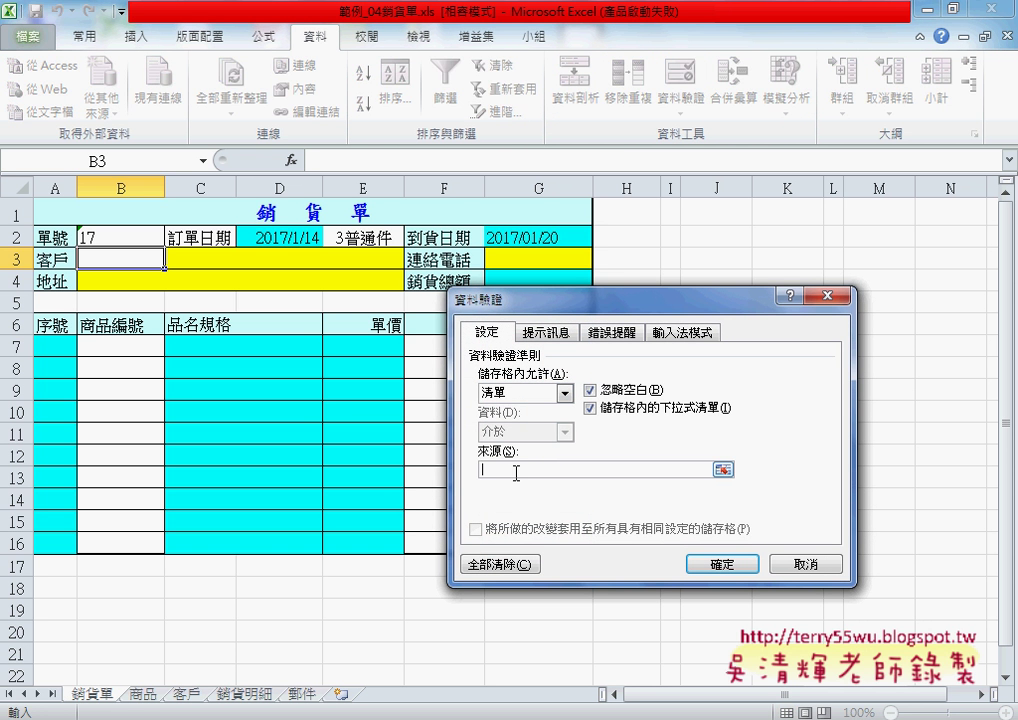
key("F3")
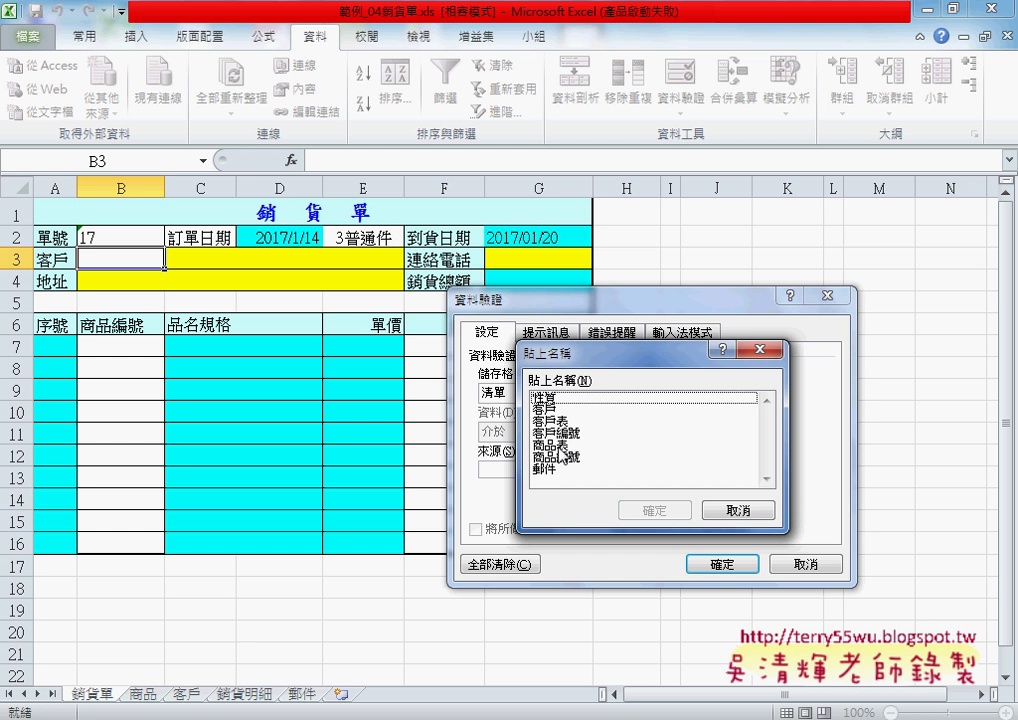
left_click(570, 436)
left_click(662, 510)
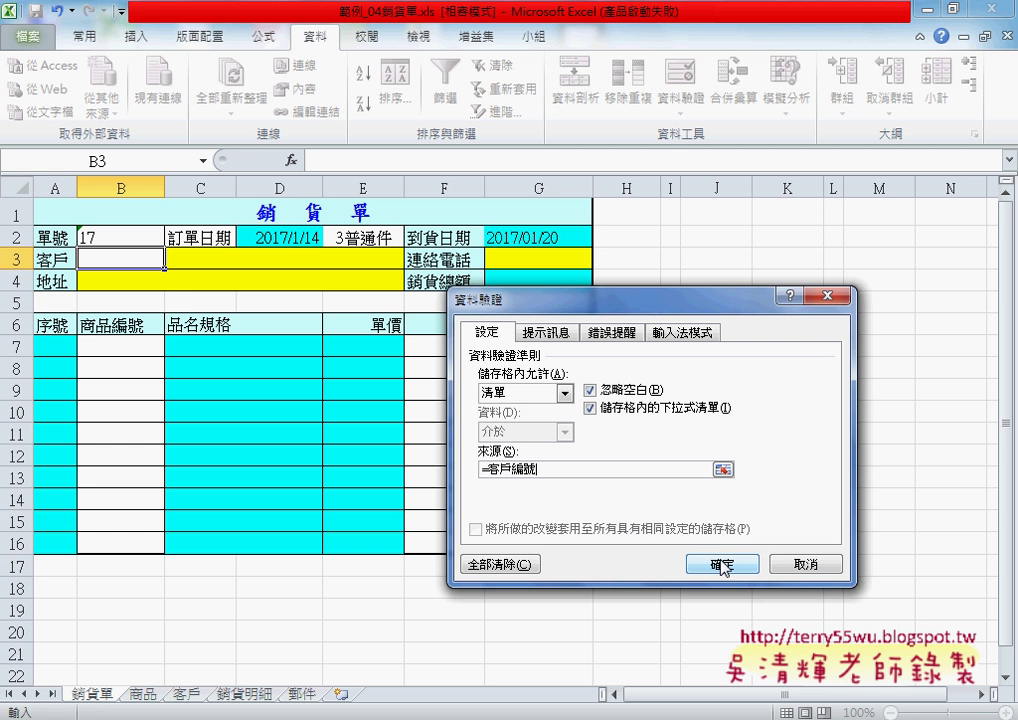
left_click(722, 565)
left_click(175, 260)
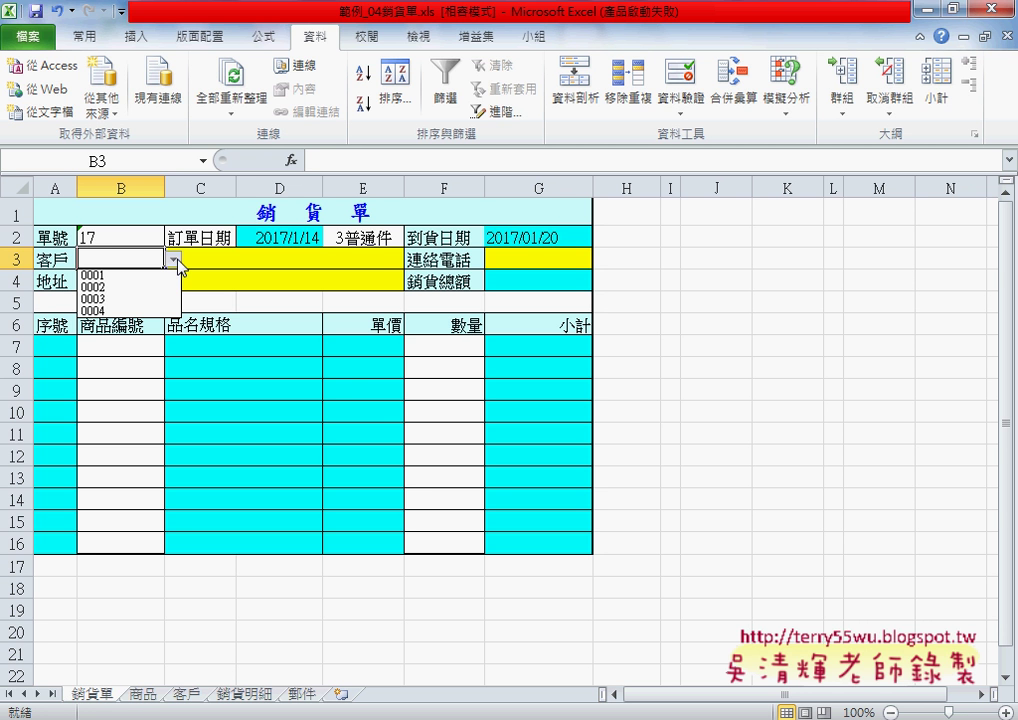
Pick customer 0001 in B3 and review the form cells C3, G3 and B4
left_click(137, 276)
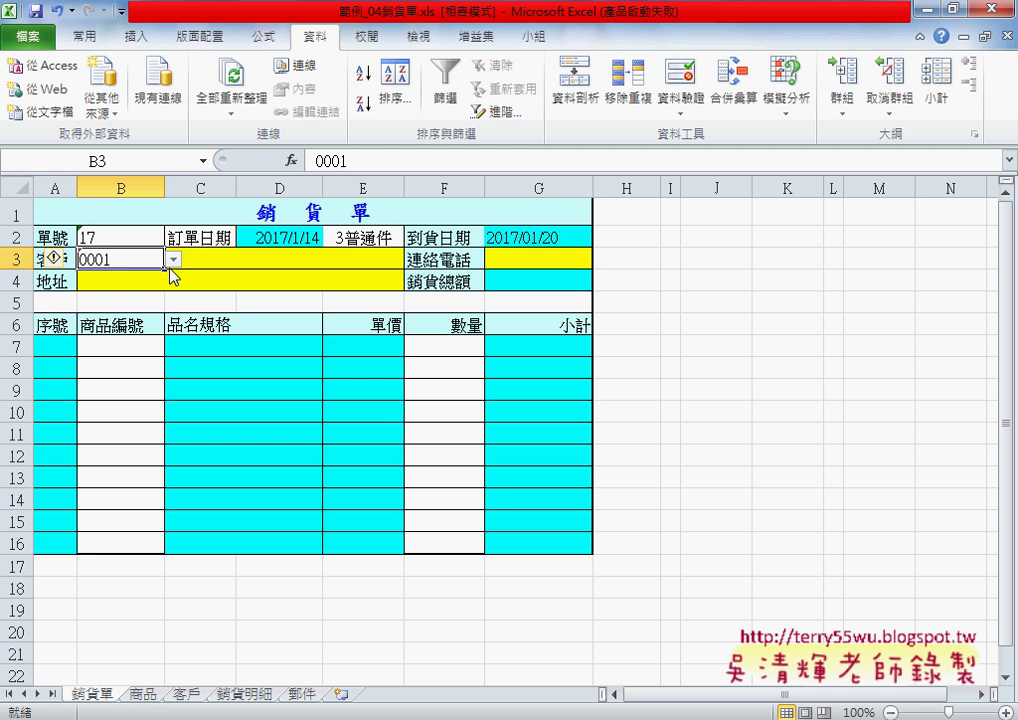
left_click(215, 259)
left_click(504, 257)
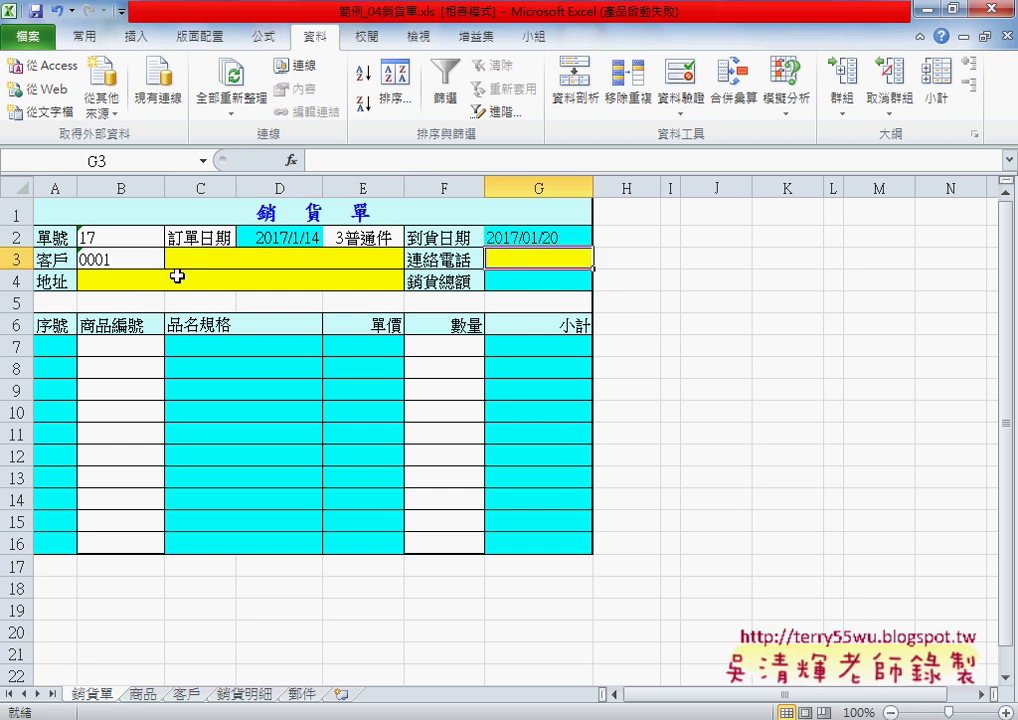
left_click(127, 283)
left_click(209, 258)
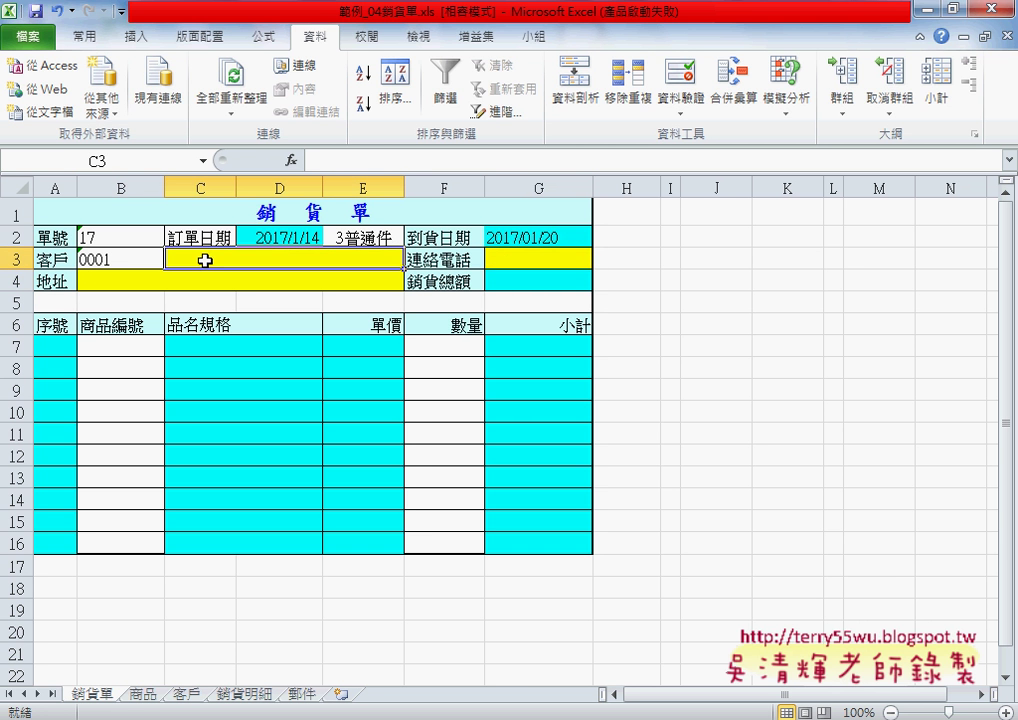
Cancel a function insertion in C3, then select customer records A2:D5 on the 客戶 sheet
left_click(290, 160)
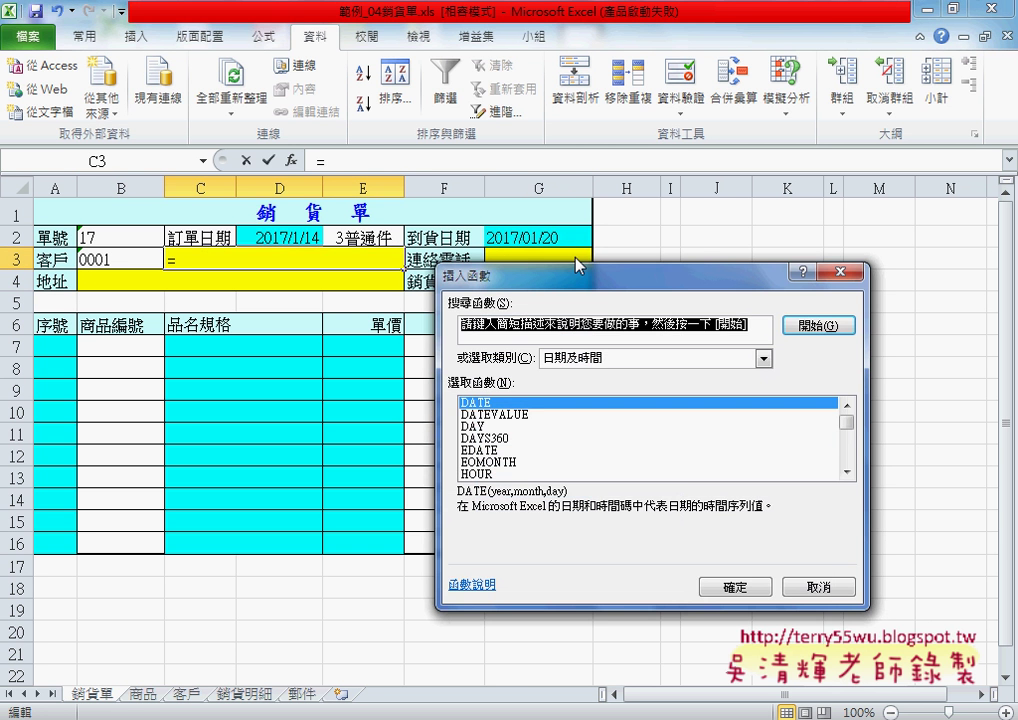
left_click_drag(603, 282, 609, 248)
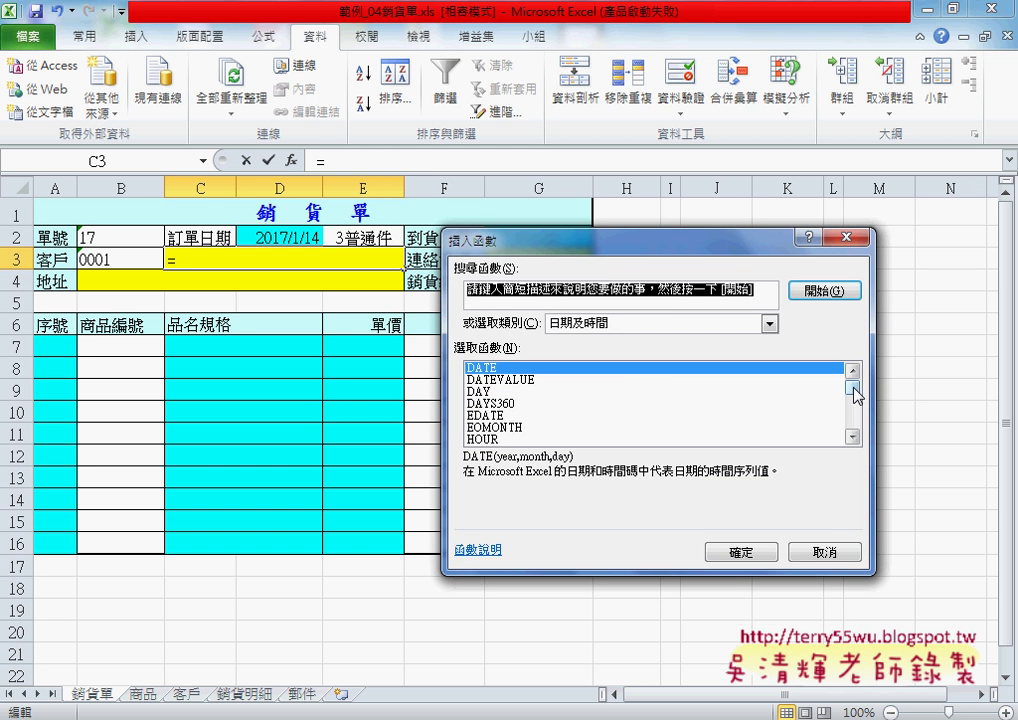
left_click(825, 551)
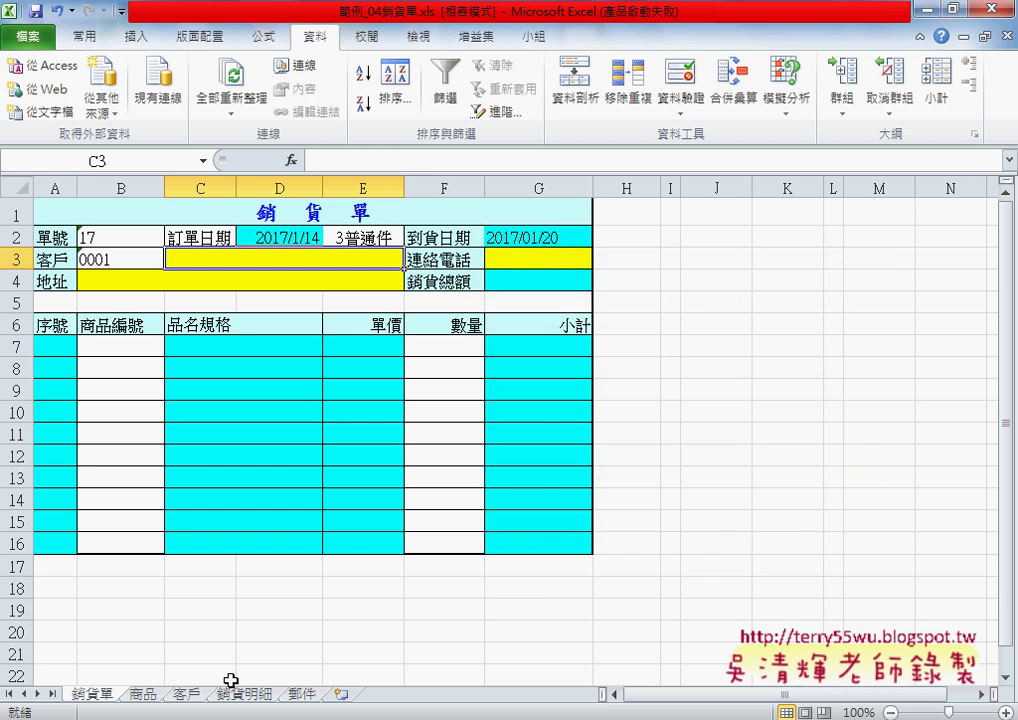
left_click(188, 693)
left_click_drag(74, 229, 430, 296)
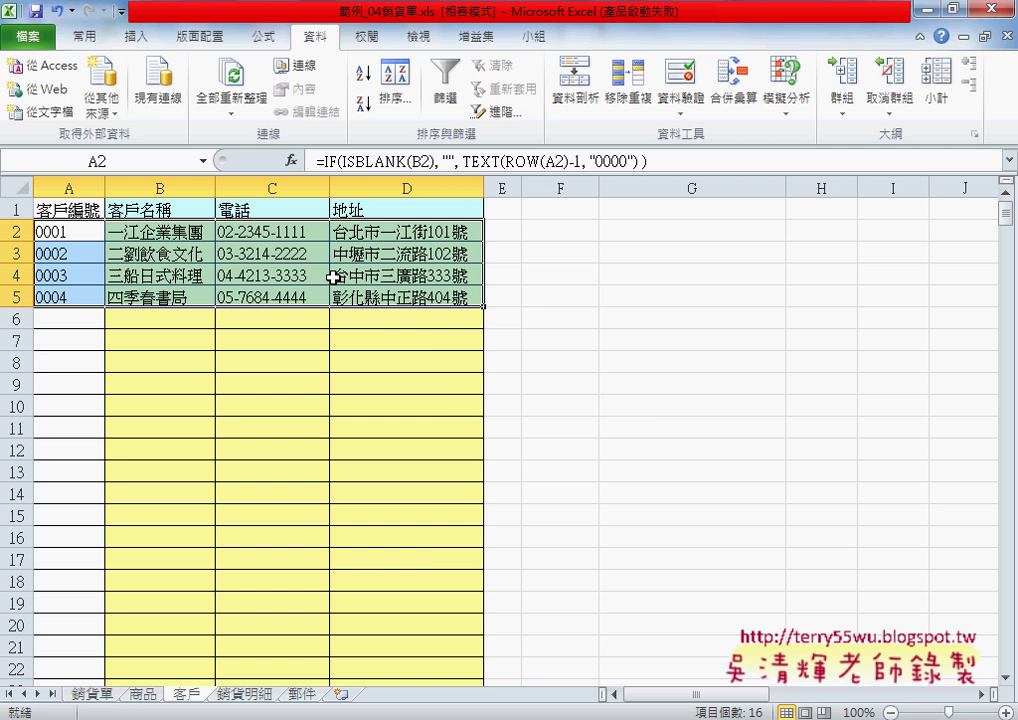
Verify in Name Manager that 客戶表 covers 客戶!$A$2:$D$1001, then return to 銷貨單
left_click(265, 36)
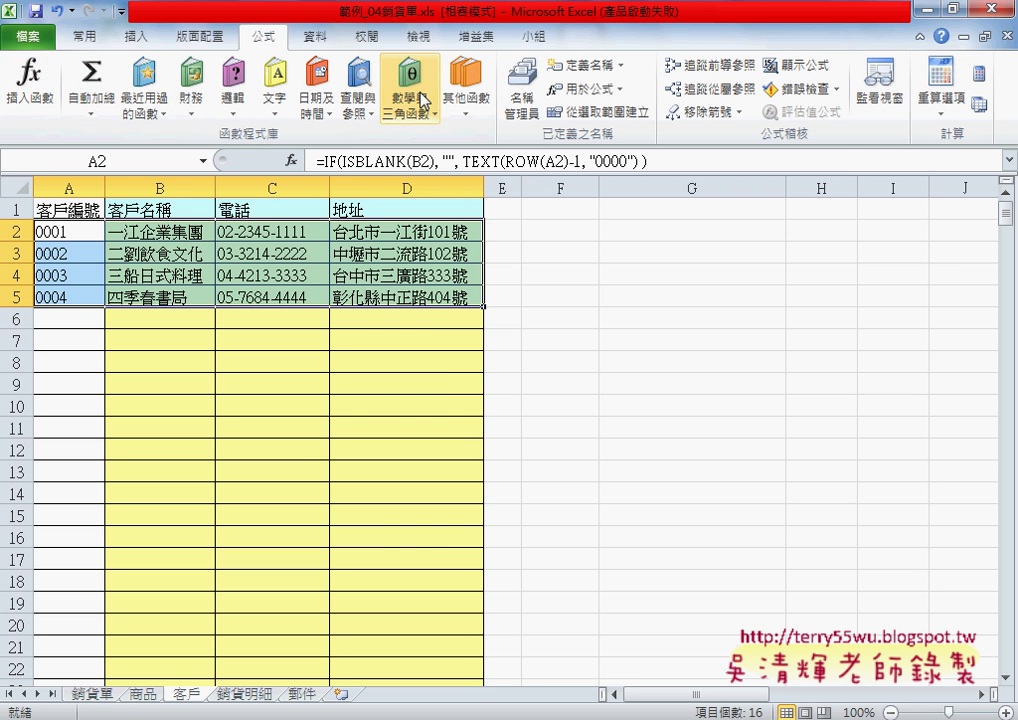
left_click(522, 90)
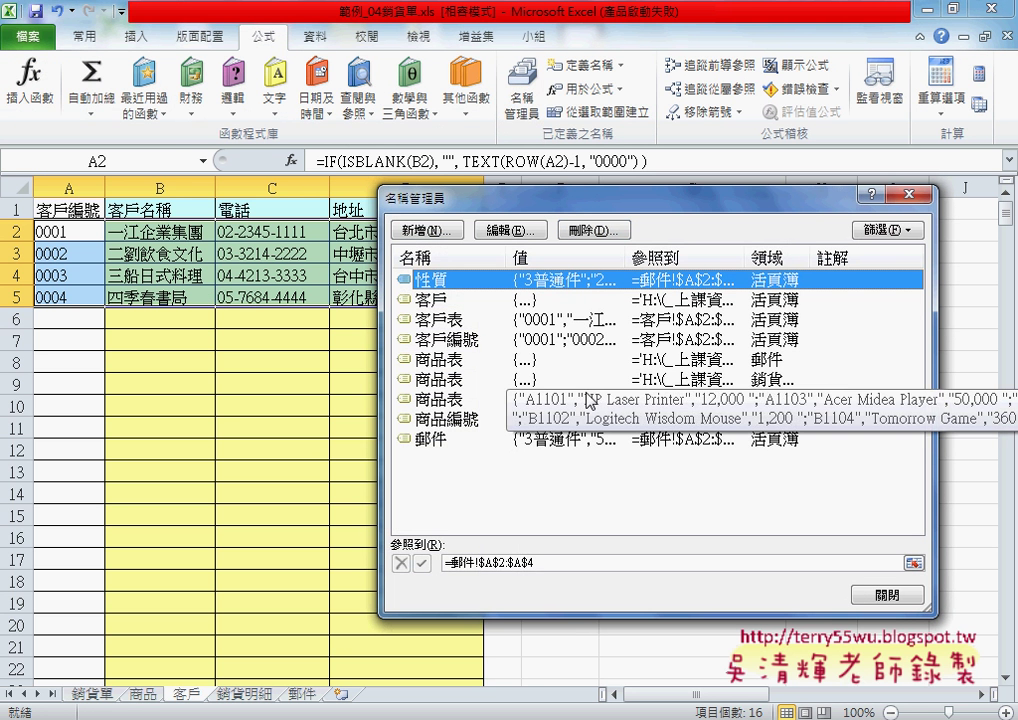
left_click(477, 322)
left_click(566, 561)
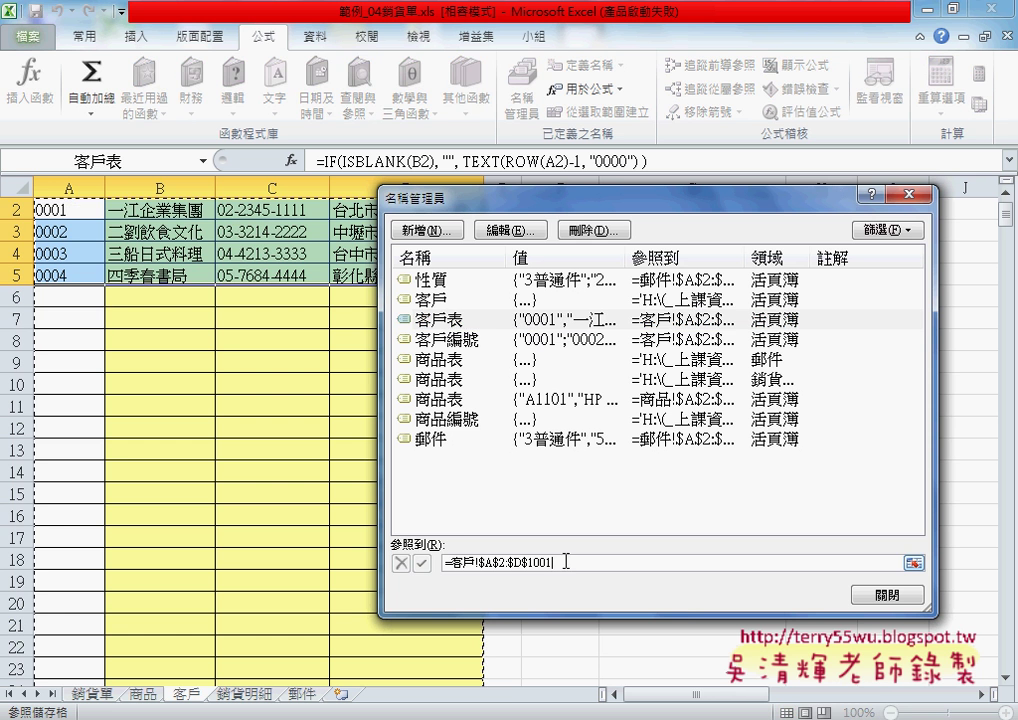
left_click_drag(605, 213, 588, 318)
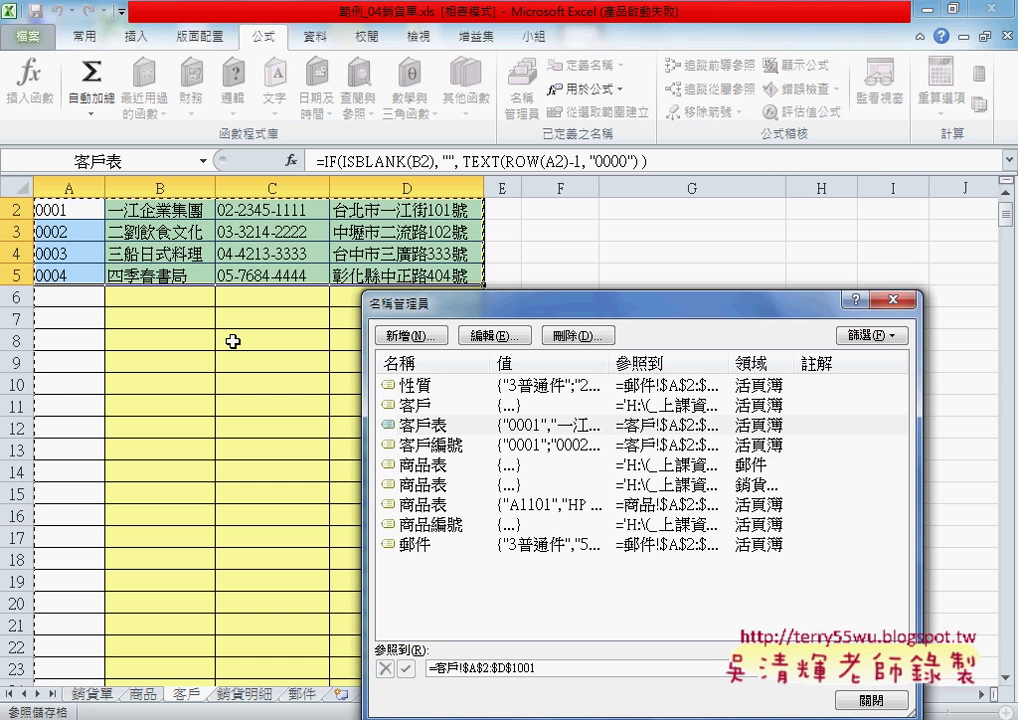
left_click_drag(600, 301, 751, 228)
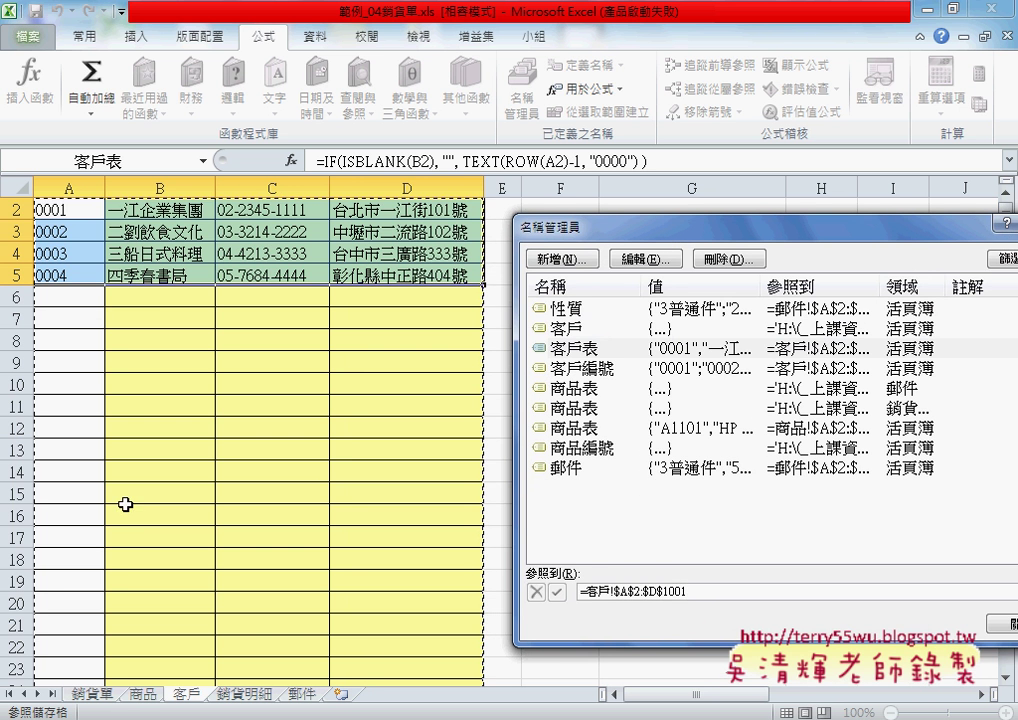
scroll(159, 516, "down", 1)
scroll(159, 516, "down", 3)
scroll(159, 516, "down", 4)
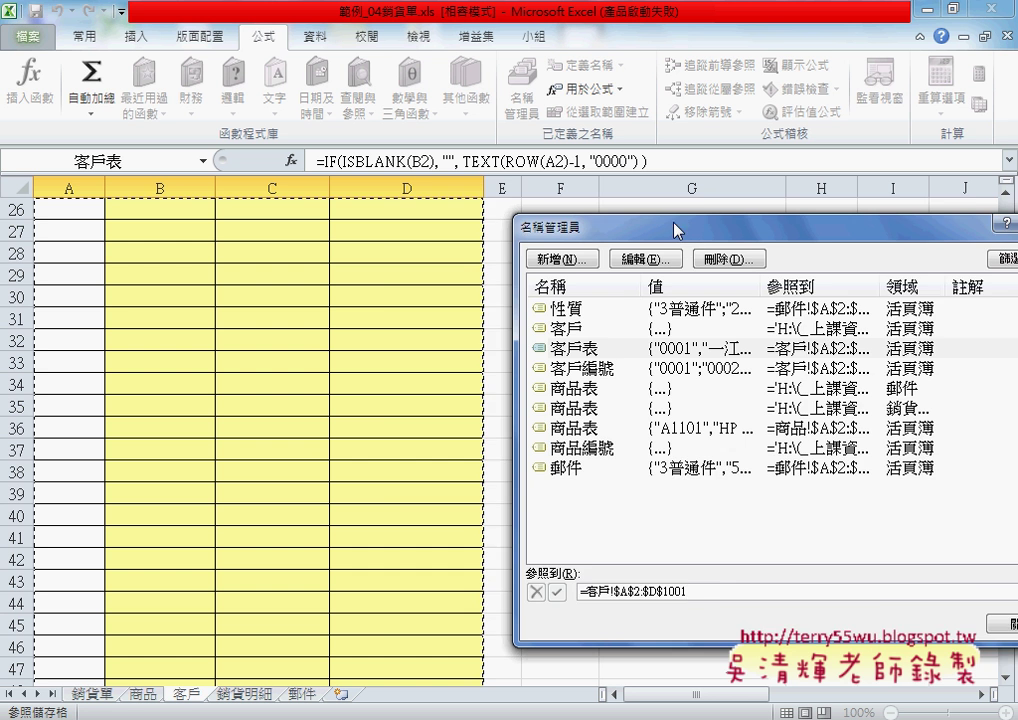
left_click_drag(677, 227, 529, 206)
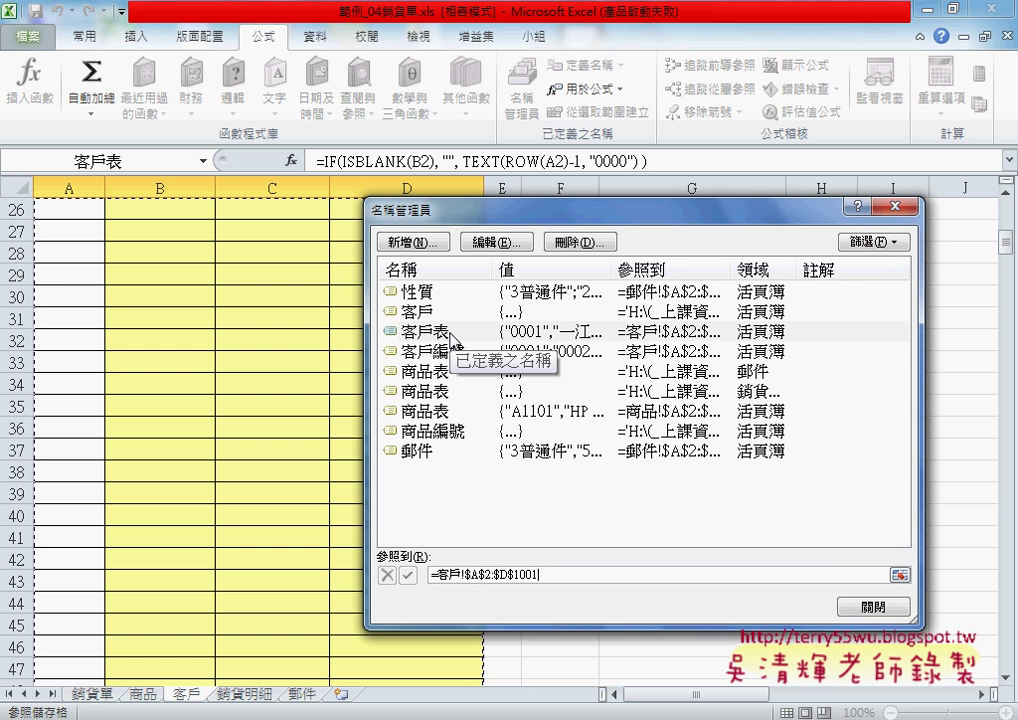
left_click(845, 600)
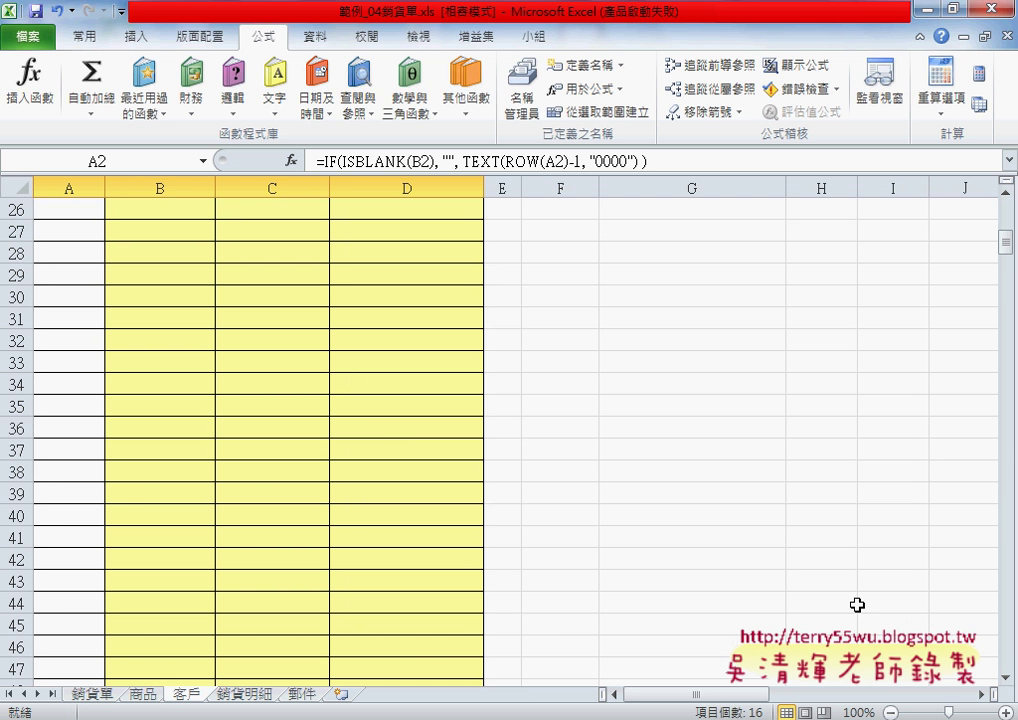
left_click(95, 693)
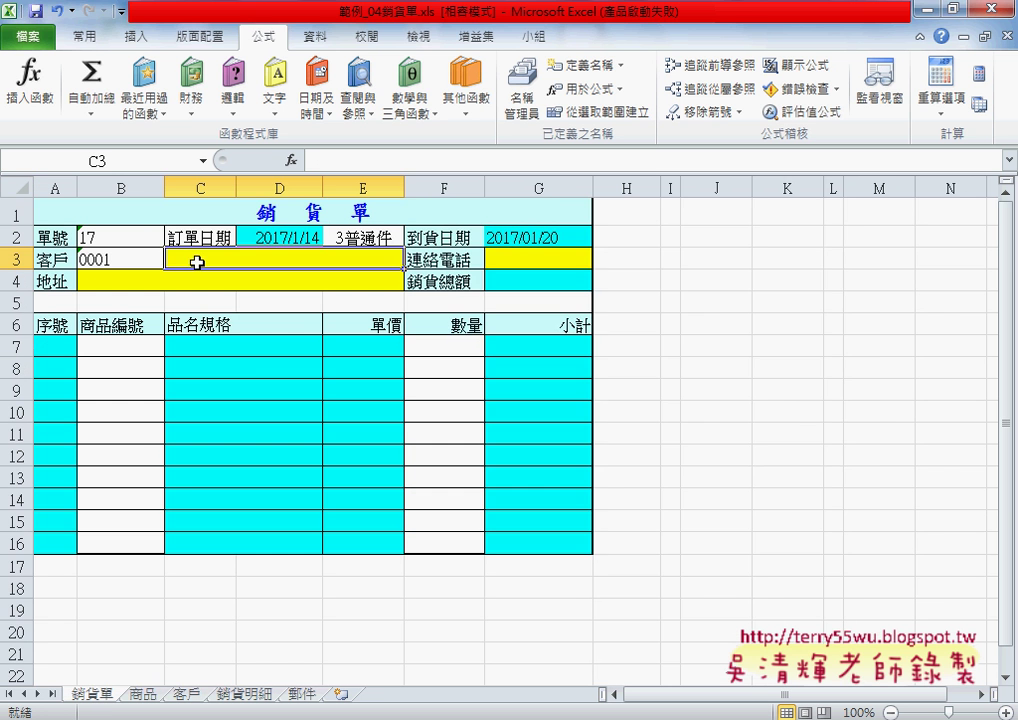
Choose VLOOKUP from the Lookup & Reference category for cell C3
left_click(290, 160)
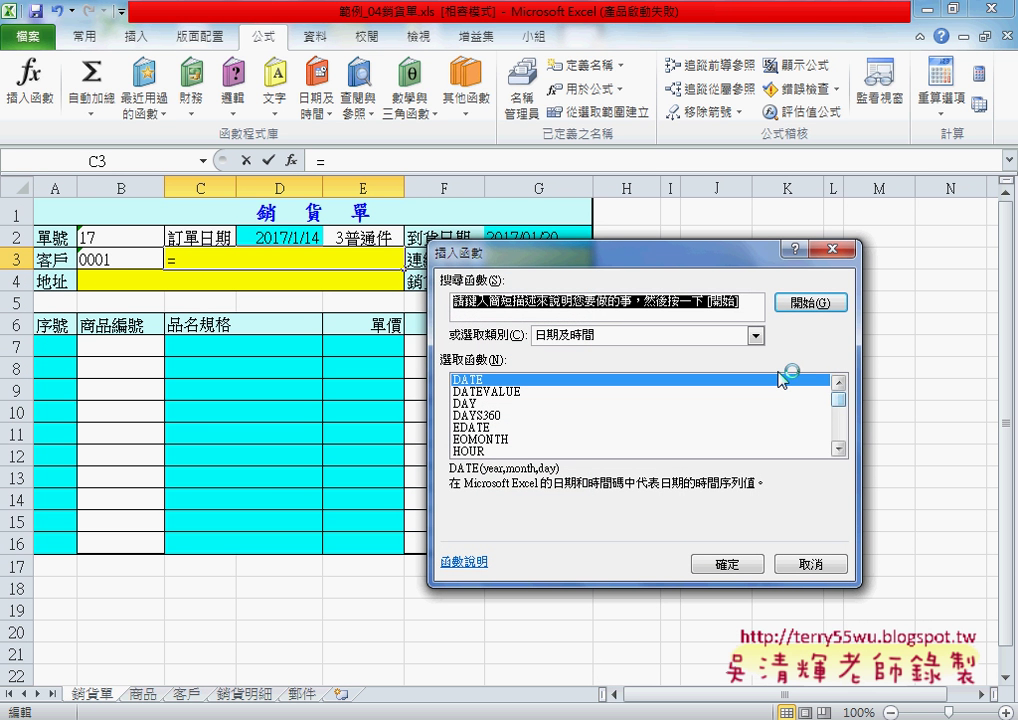
left_click(756, 335)
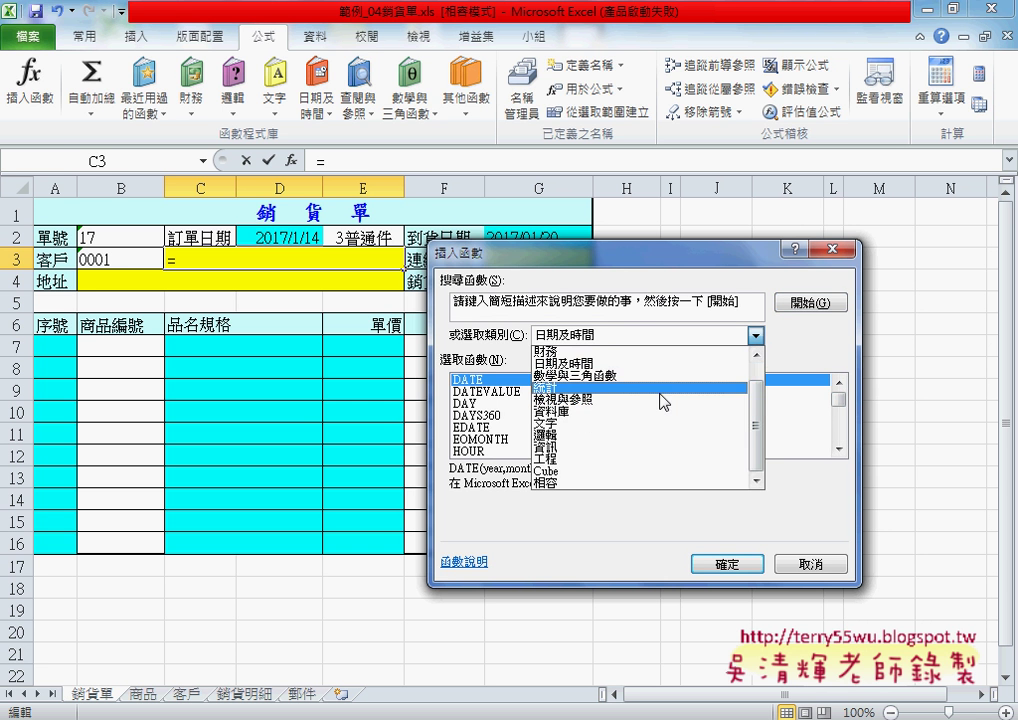
left_click(666, 400)
scroll(772, 404, "down", 4)
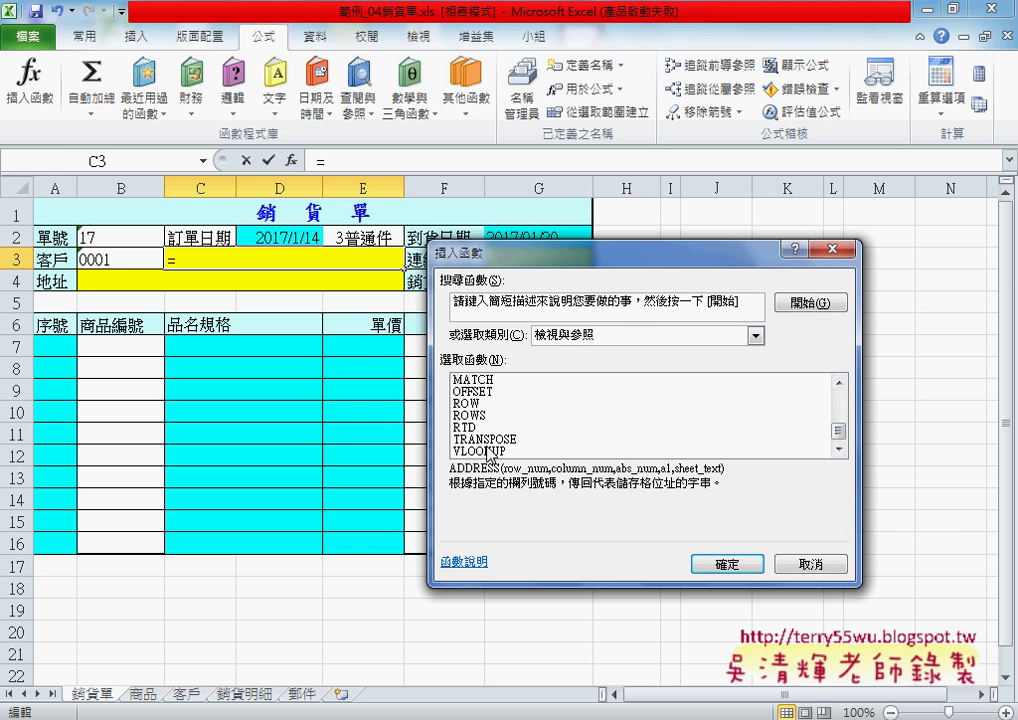
double_click(617, 451)
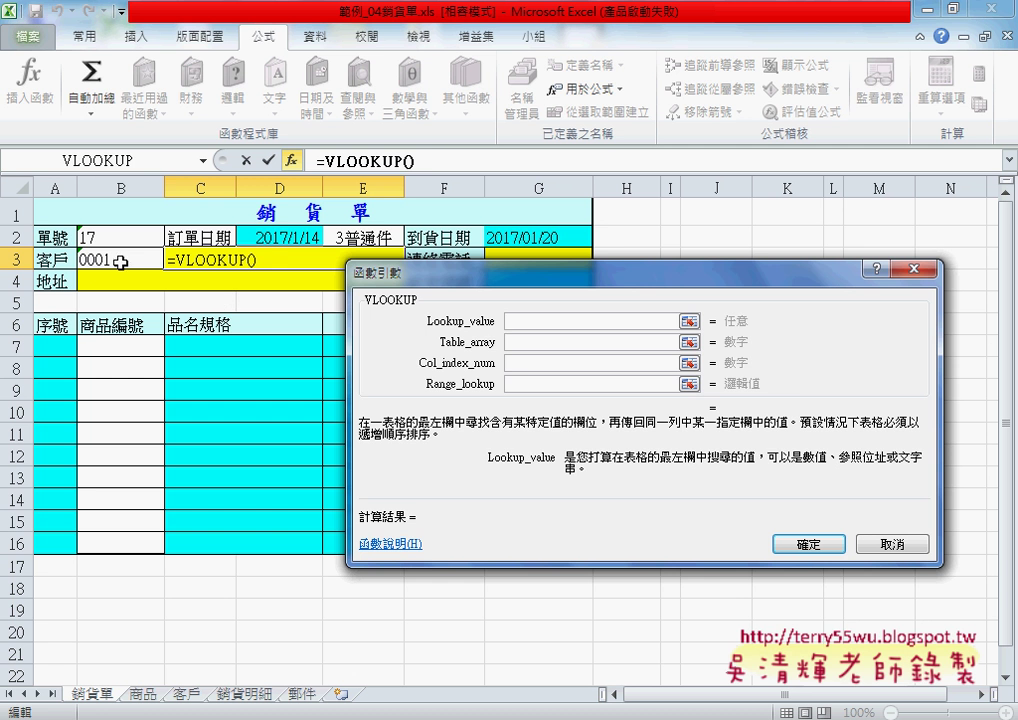
Set VLOOKUP arguments B3, 客戶表, 2 and 0 so C3 shows the customer name
left_click(120, 259)
left_click(515, 342)
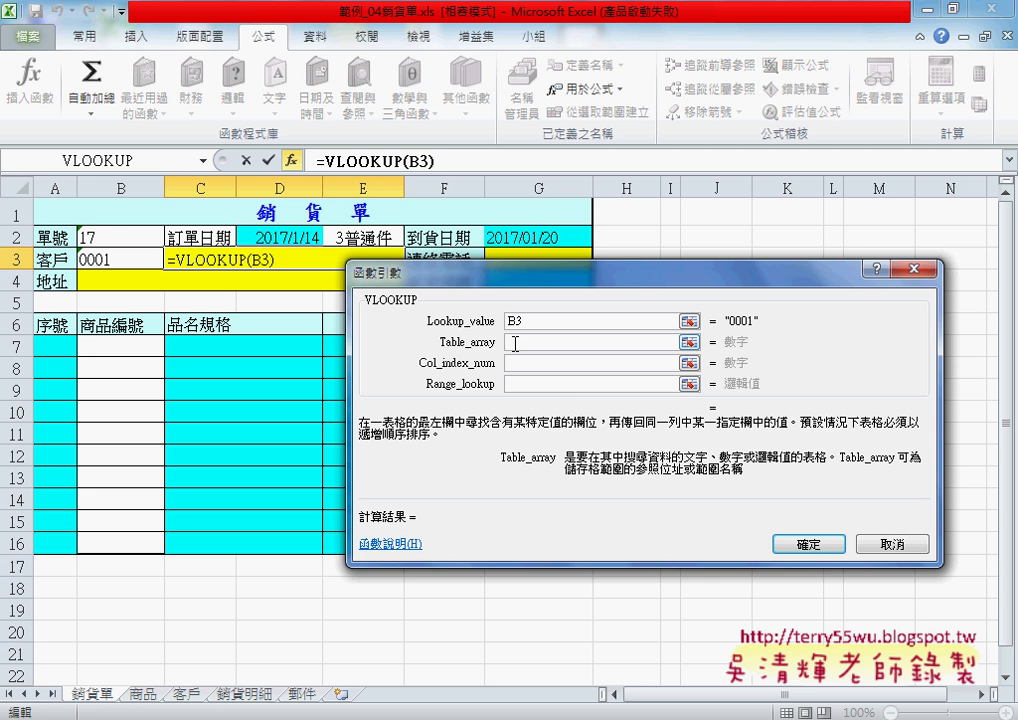
key("F3")
double_click(545, 397)
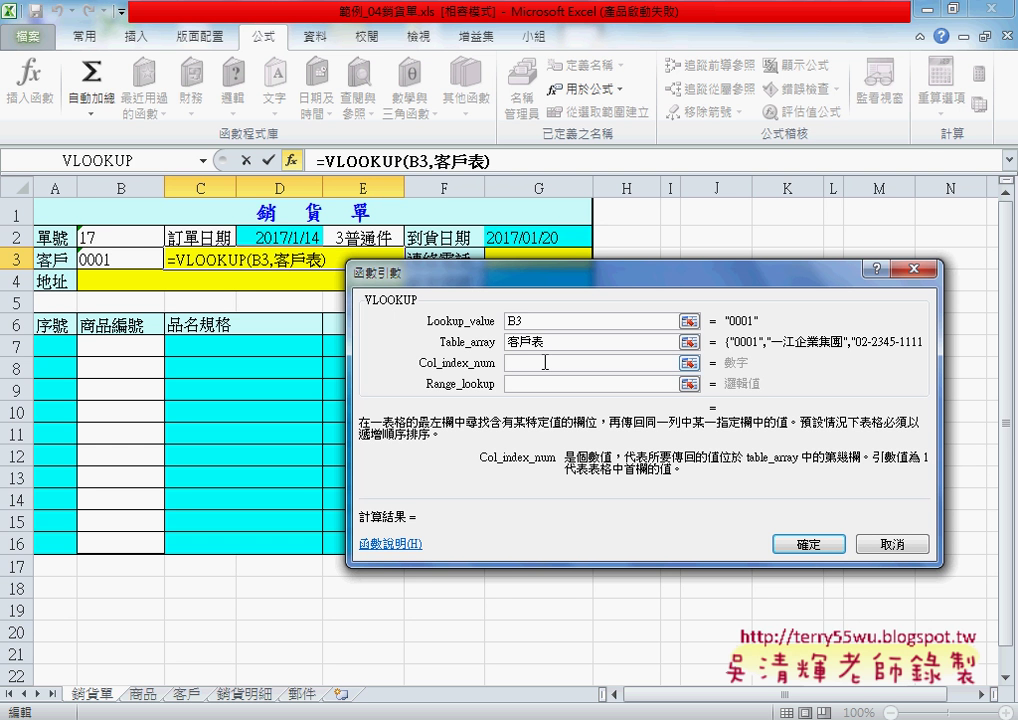
left_click(547, 343)
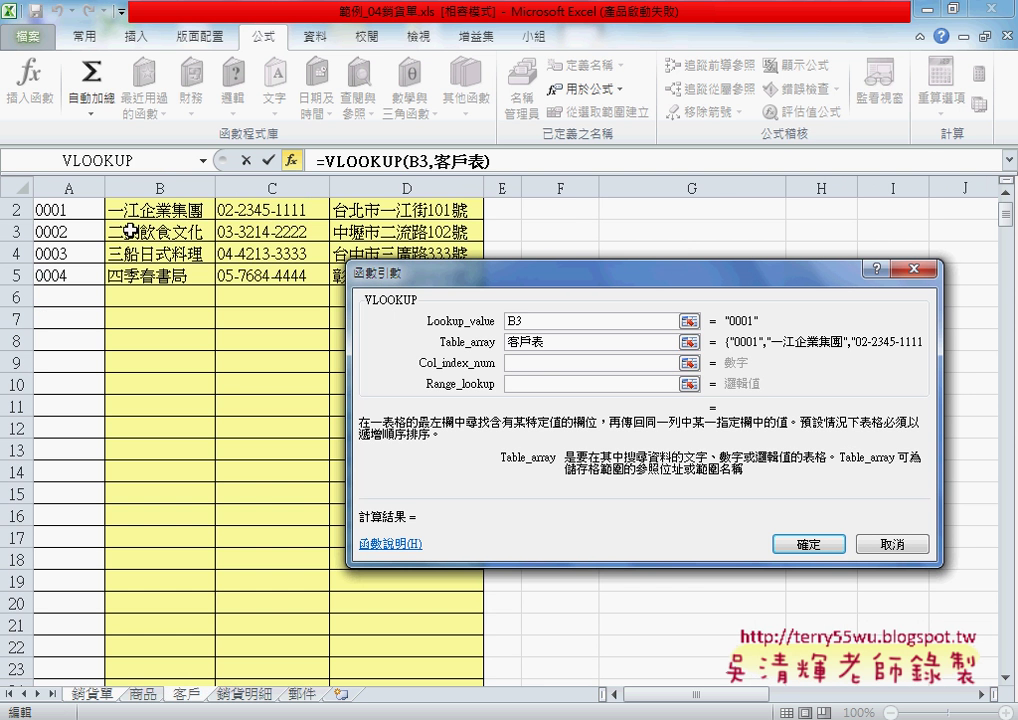
left_click(571, 363)
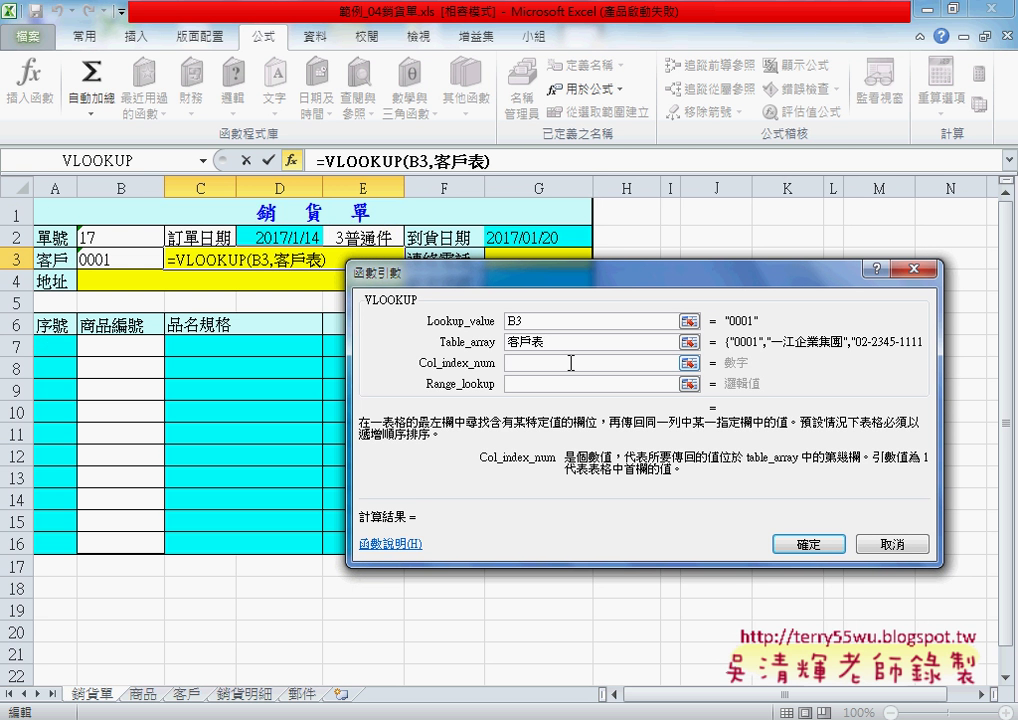
type("2")
left_click(571, 383)
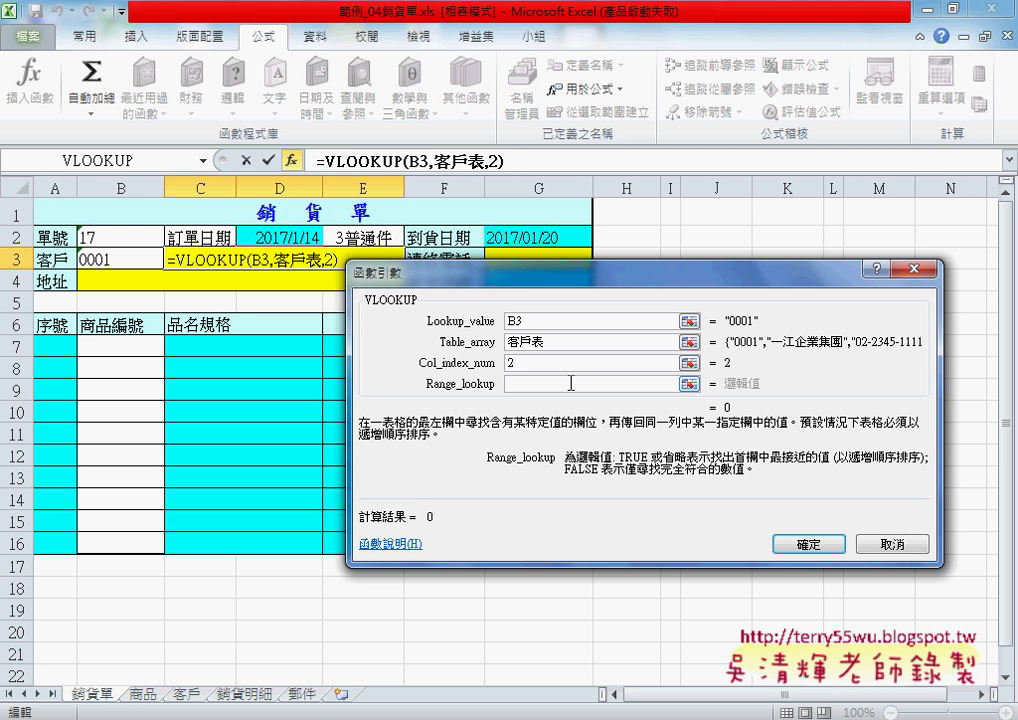
type(",0")
left_click(808, 543)
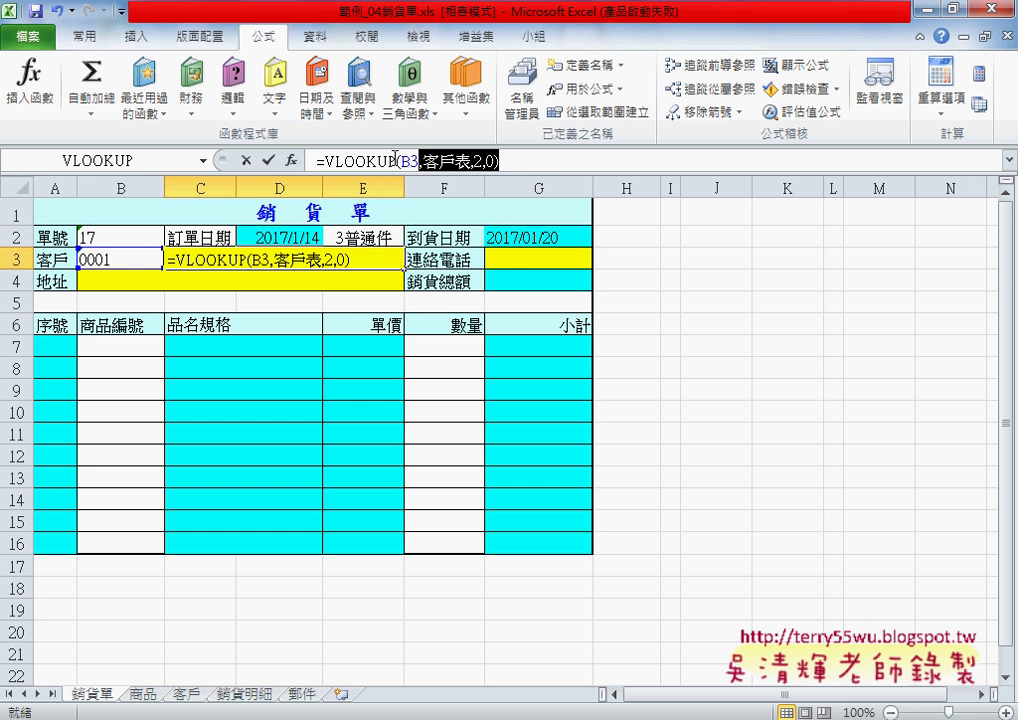
Copy C3's VLOOKUP formula into G3 with column index 3 for the phone
left_click_drag(505, 160, 316, 160)
right_click(378, 157)
left_click(410, 192)
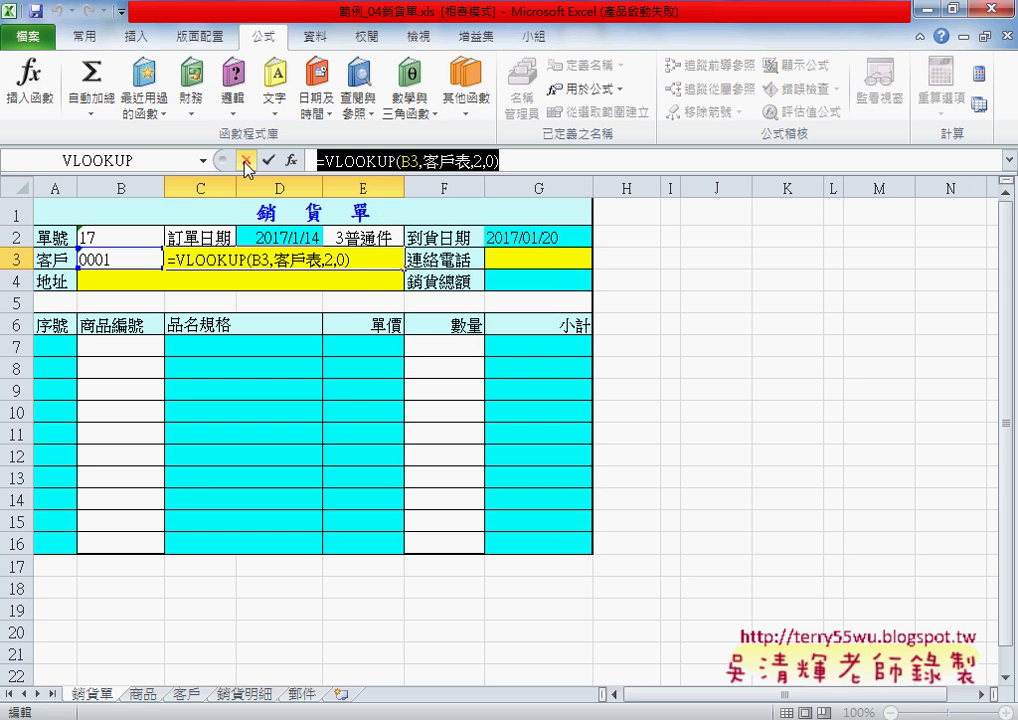
key("Escape")
left_click(514, 265)
key("ctrl+v")
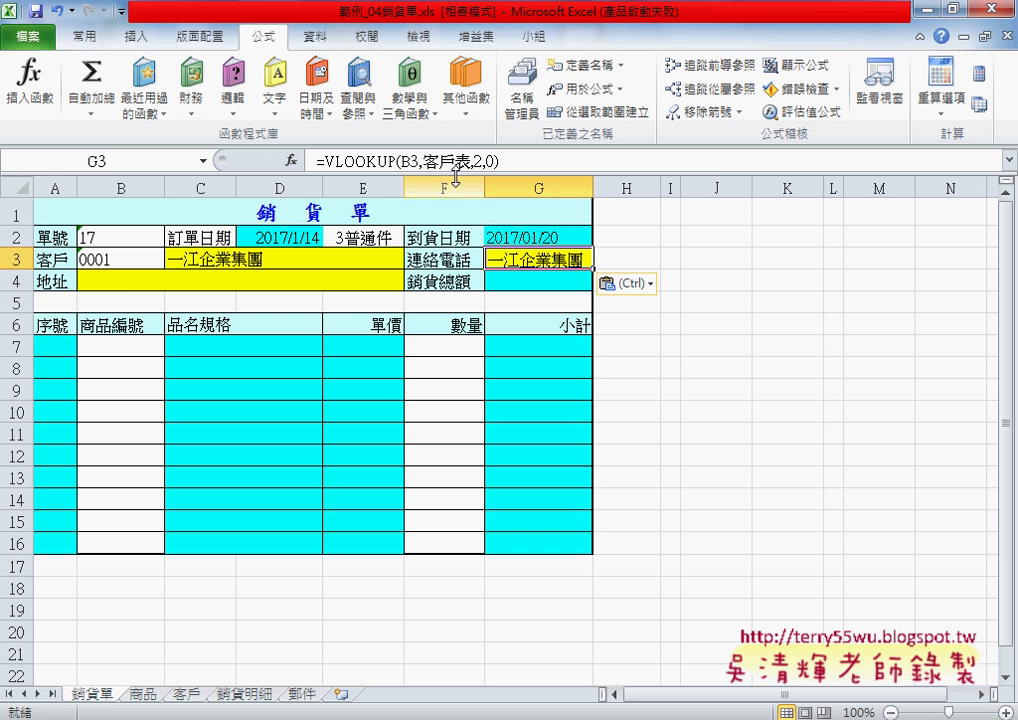
double_click(480, 160)
type("3")
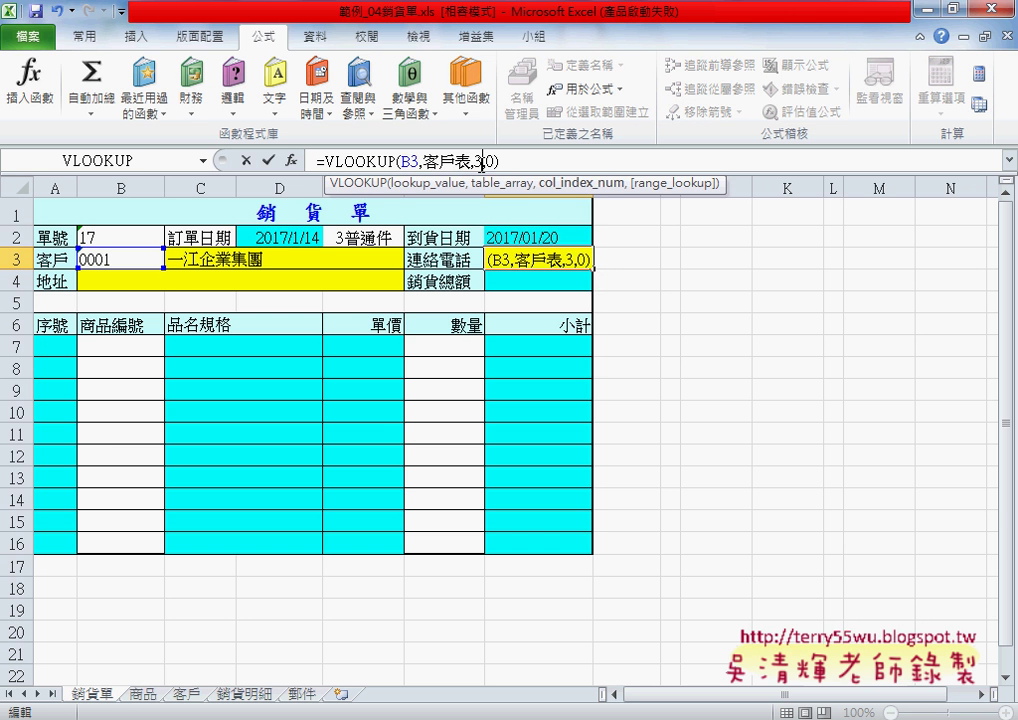
left_click(268, 160)
Paste the lookup formula into B4 with column index 4 for the address
left_click(140, 281)
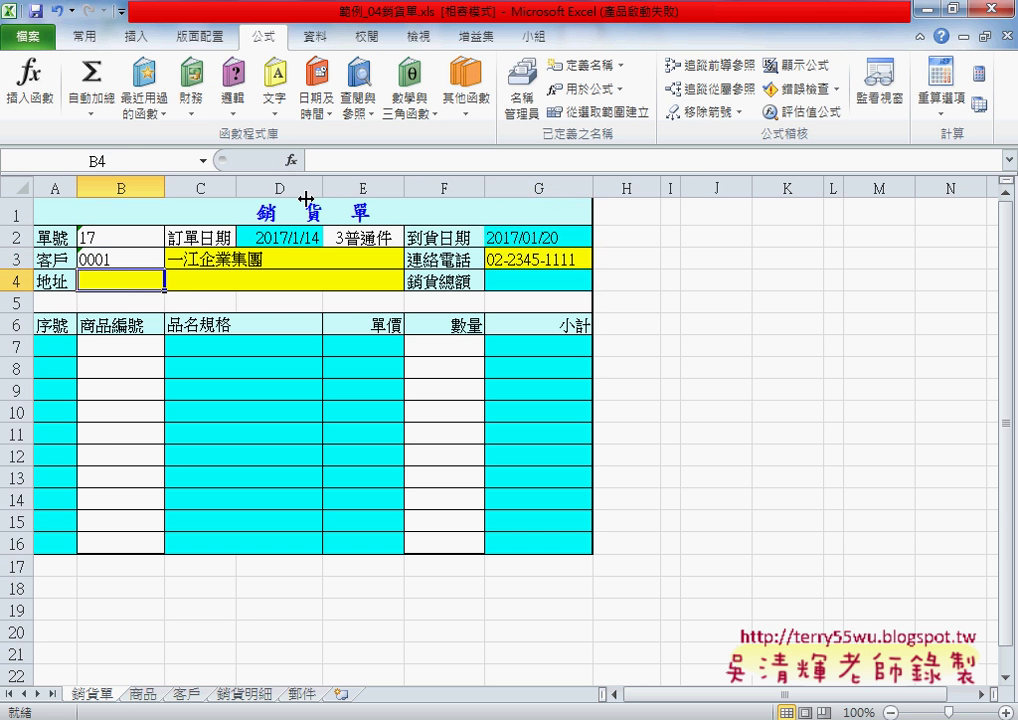
left_click(335, 157)
key("ctrl+v")
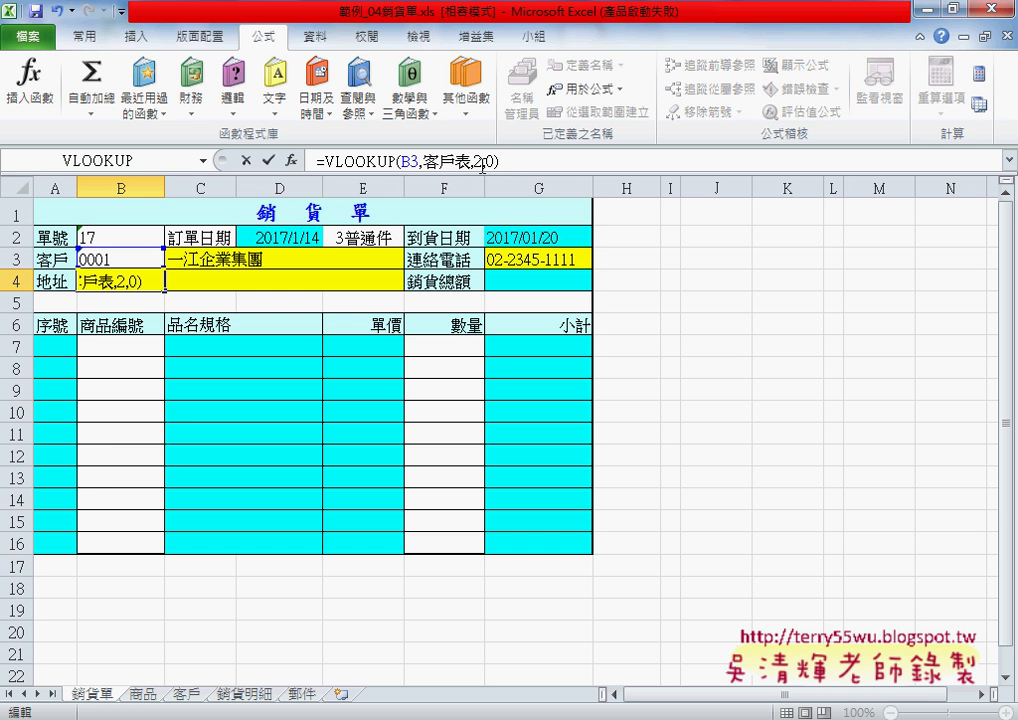
double_click(480, 162)
type("4")
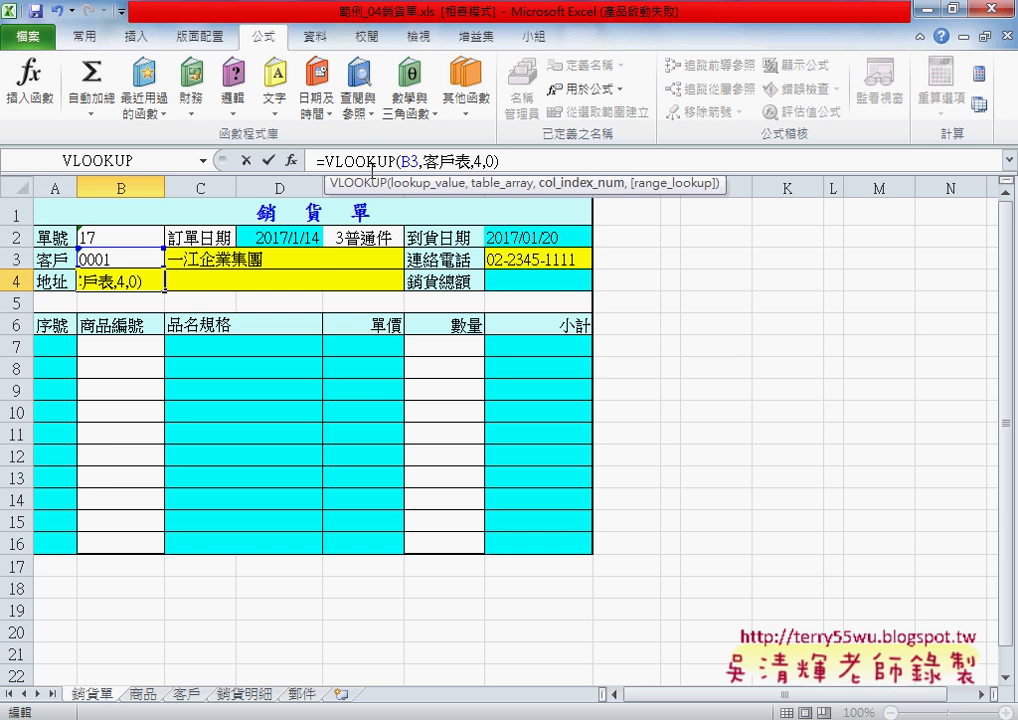
left_click(268, 160)
left_click(845, 437)
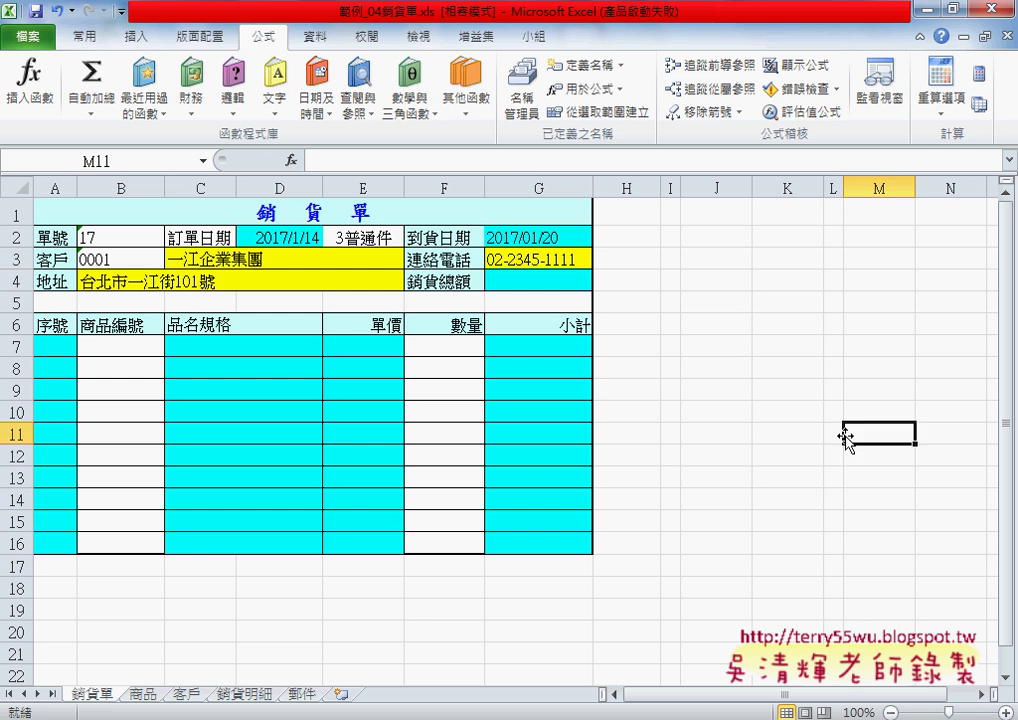
Try the second and third customers in B3, then clear B3 and inspect C3's formula
left_click(140, 259)
left_click(173, 259)
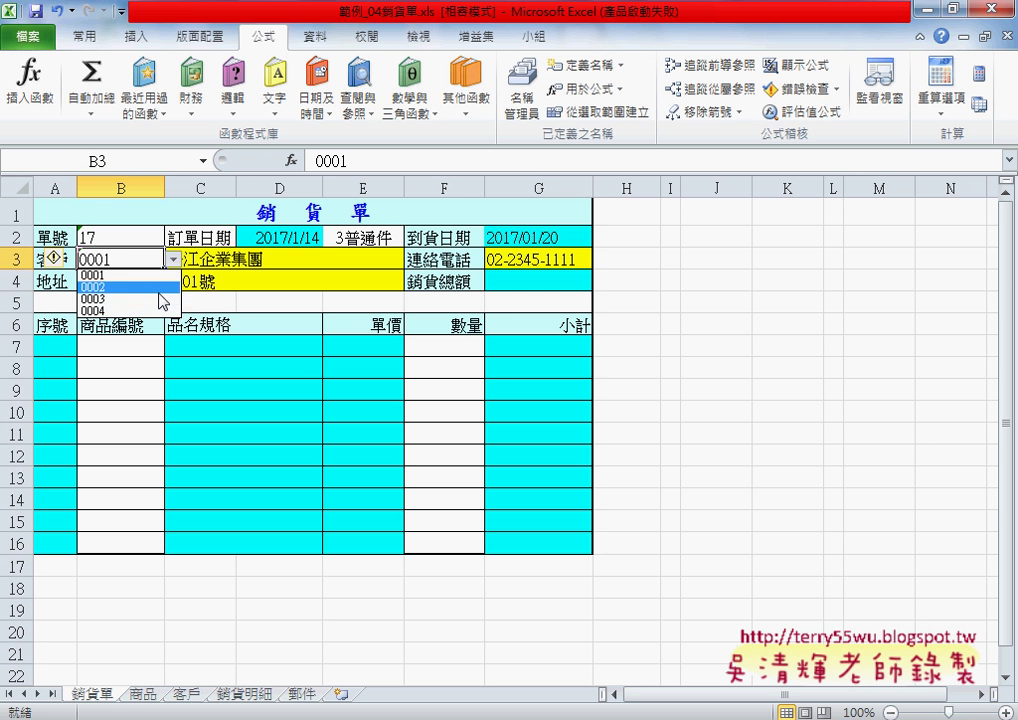
left_click(130, 287)
left_click(174, 259)
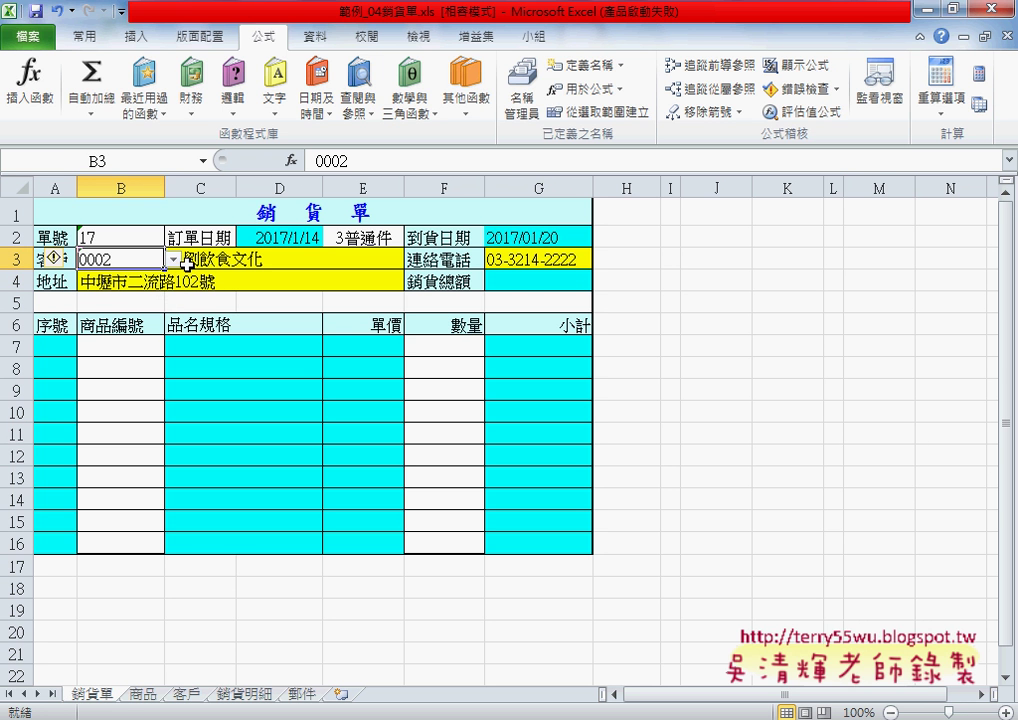
left_click(140, 301)
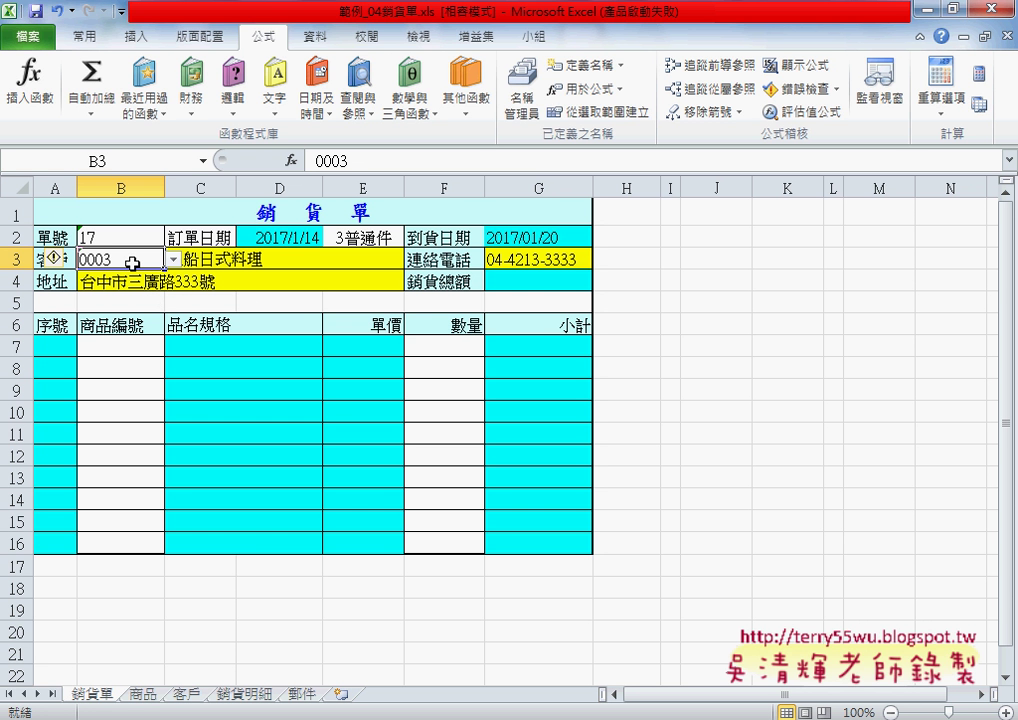
key("Delete")
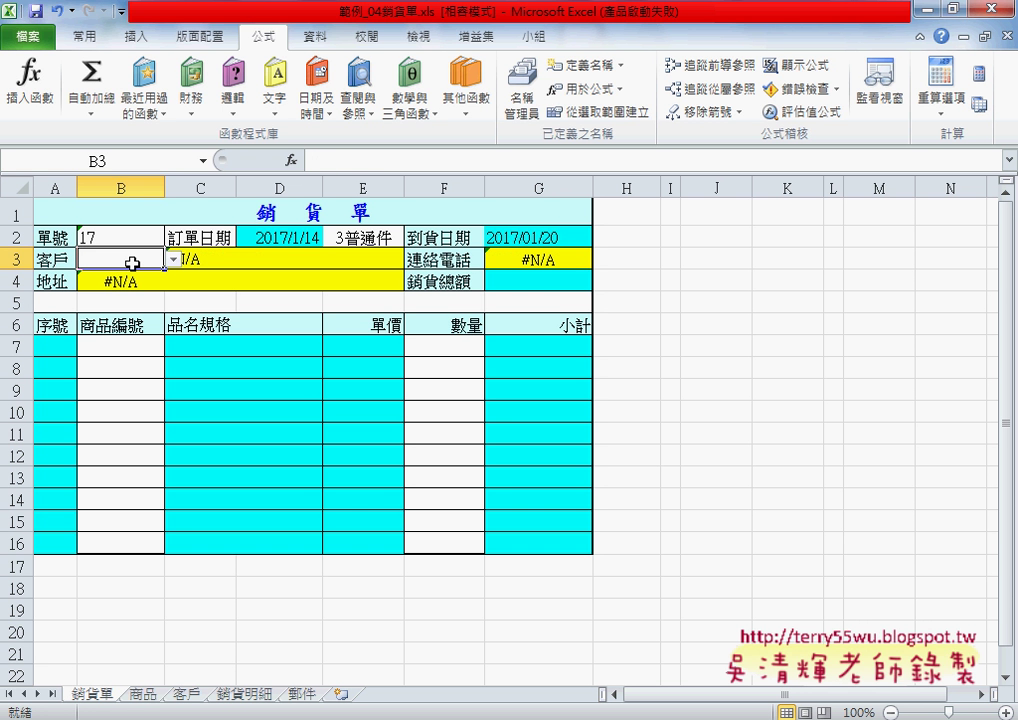
left_click(228, 258)
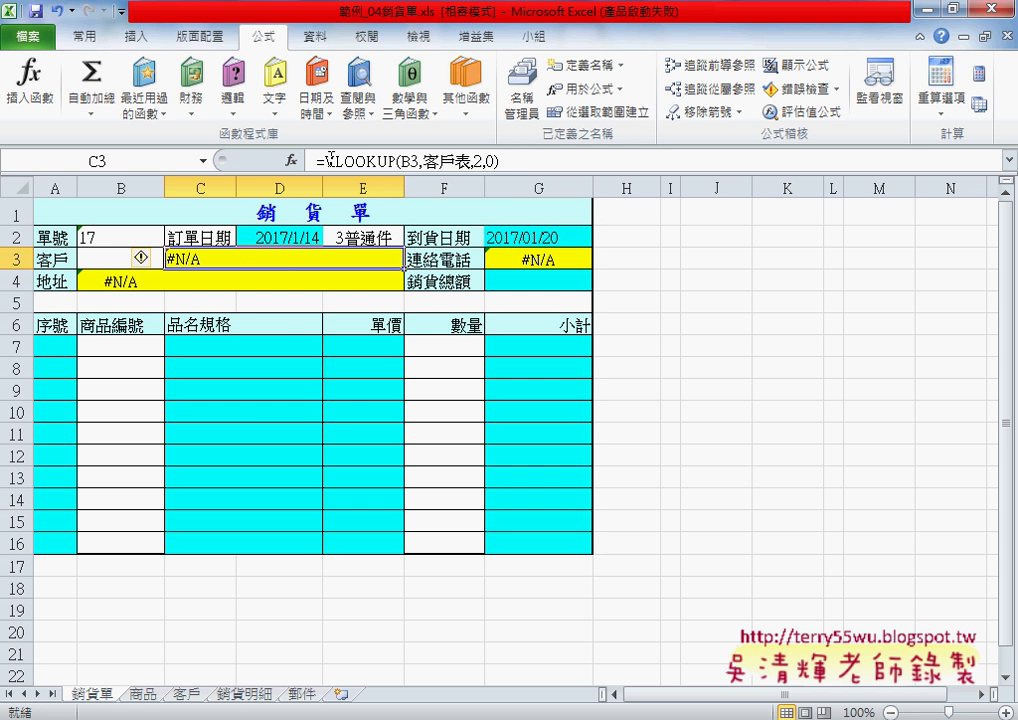
Cut the VLOOKUP out of C3's formula and insert IFERROR from the 邏輯 category
left_click_drag(331, 160, 498, 160)
right_click(468, 165)
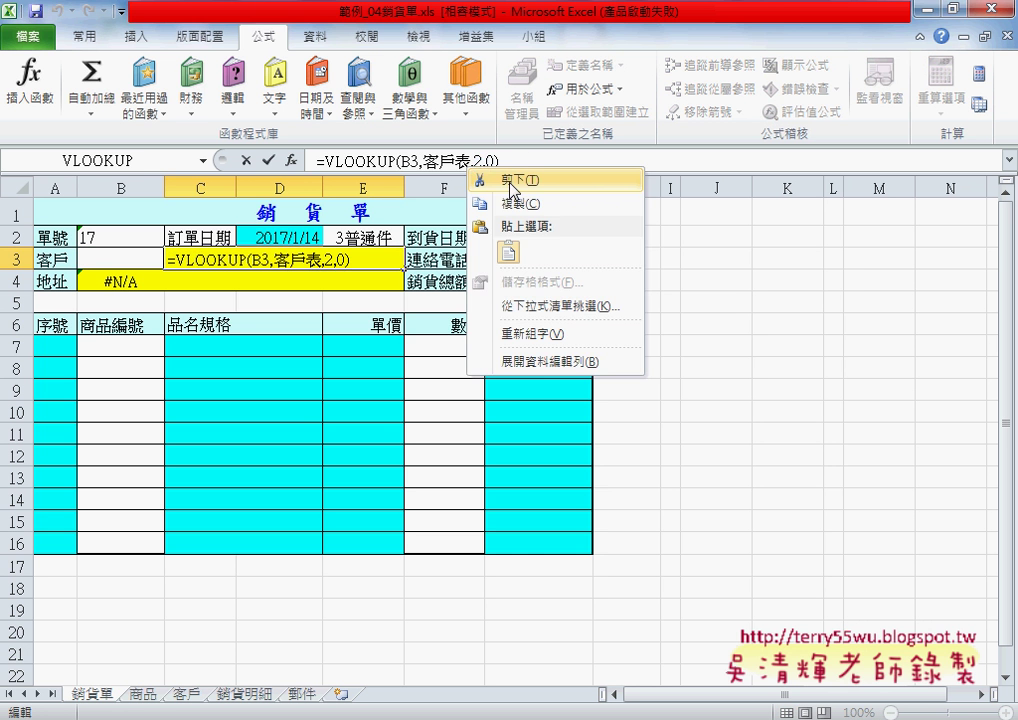
left_click(512, 180)
left_click(291, 160)
left_click(636, 338)
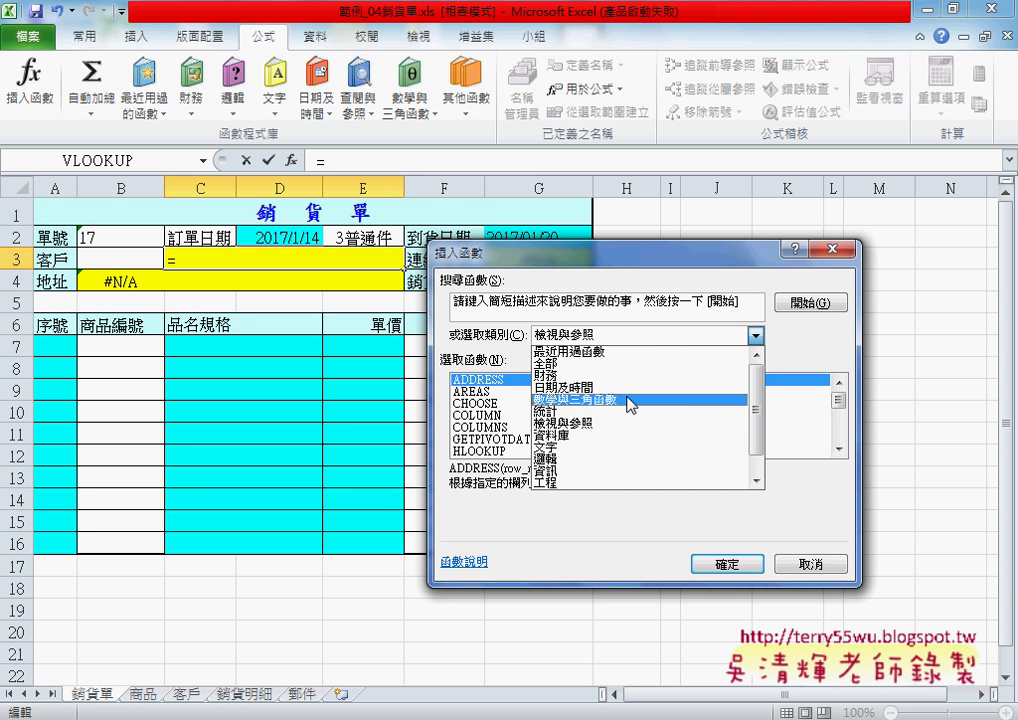
left_click(630, 460)
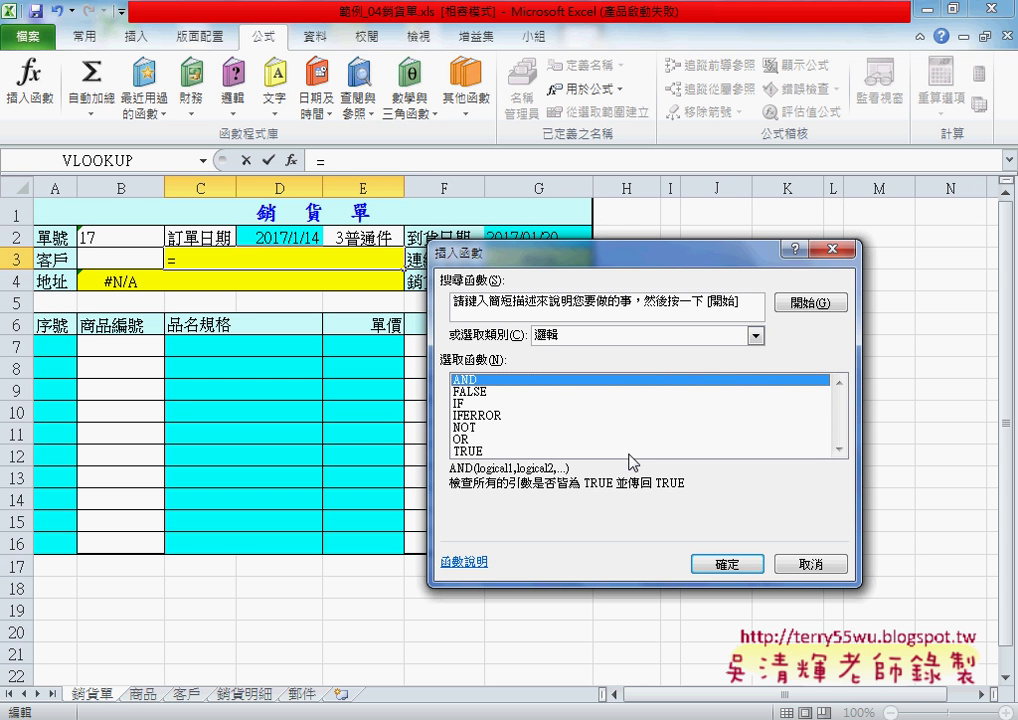
left_click(506, 416)
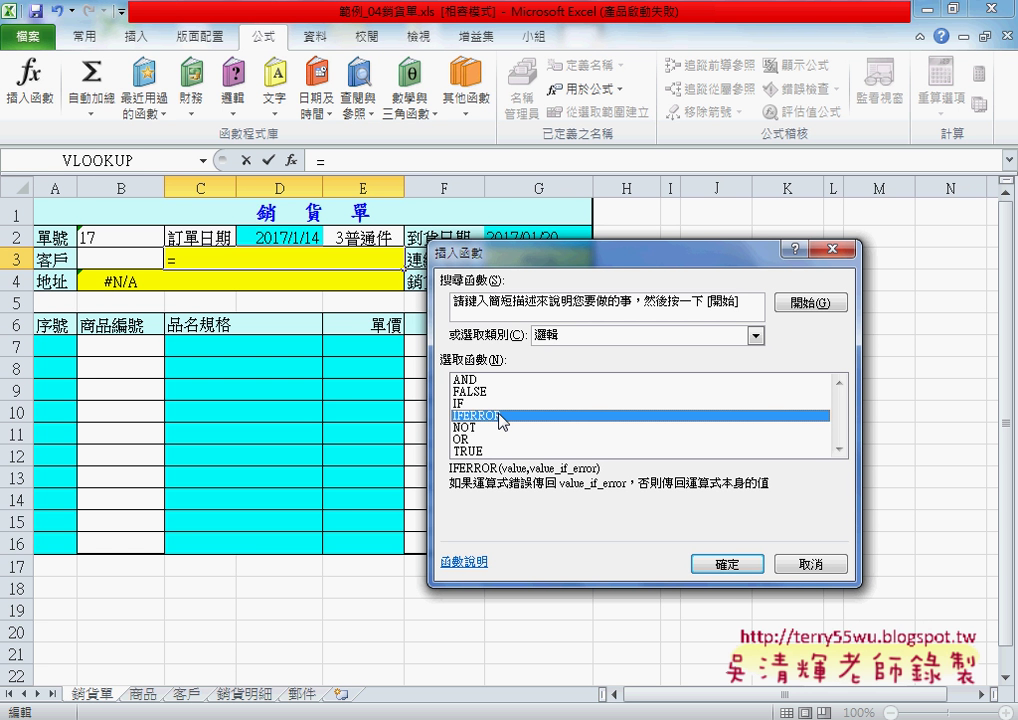
left_click(503, 419)
left_click(730, 568)
Paste VLOOKUP(B3,客戶表,2,0) as IFERROR's Value and enter "" as Value_if_error
right_click(552, 346)
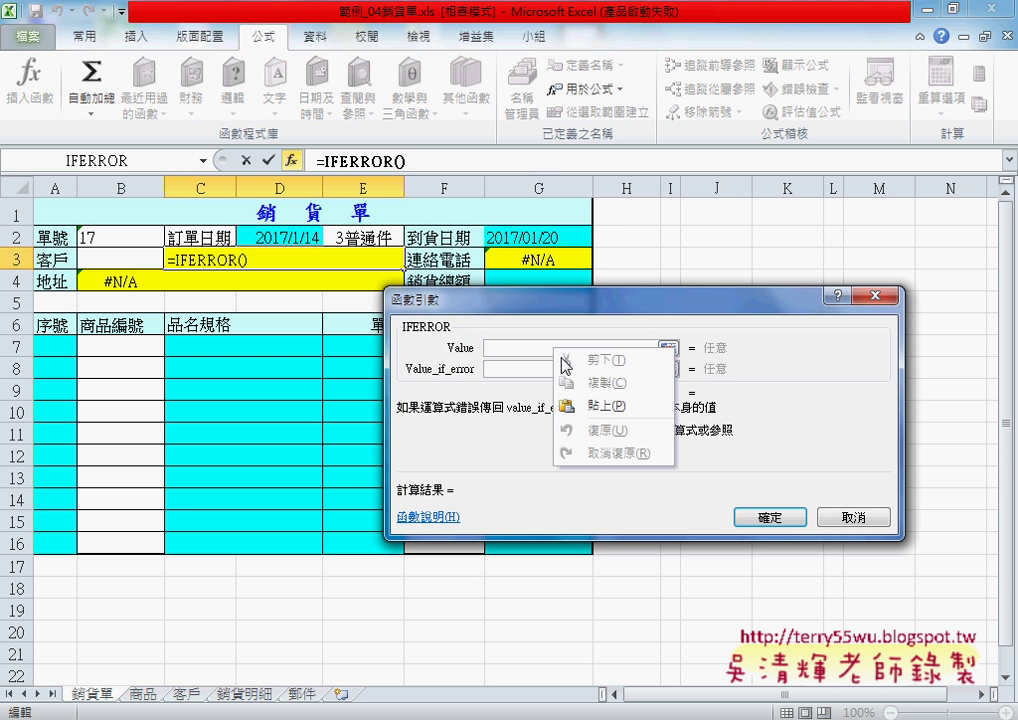
left_click(594, 406)
left_click(538, 370)
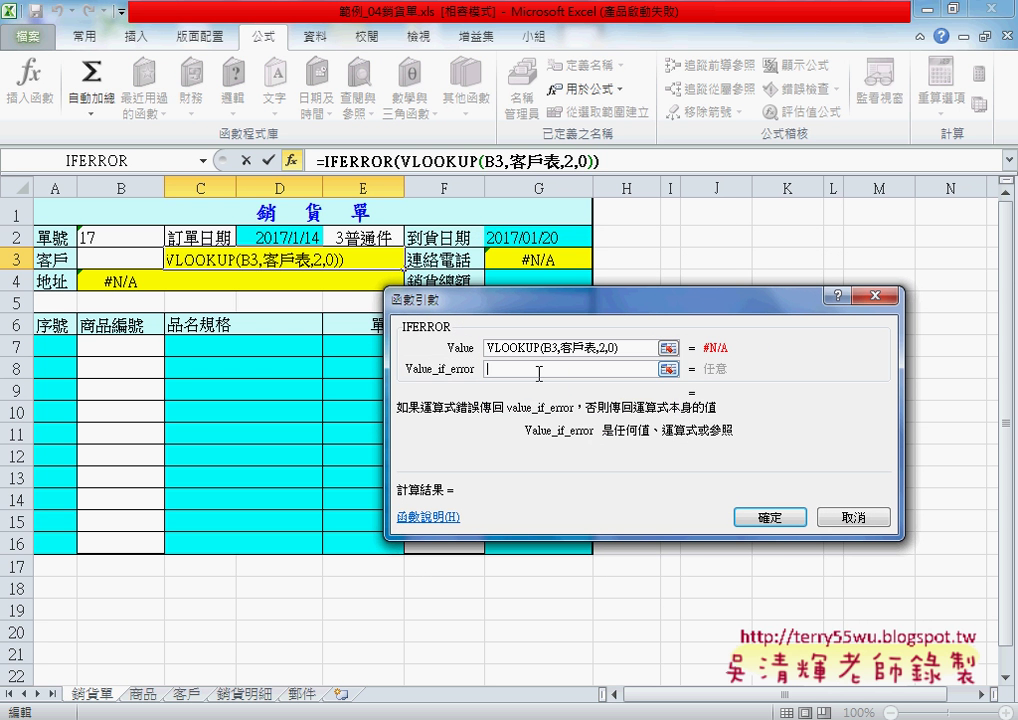
type("\"\"")
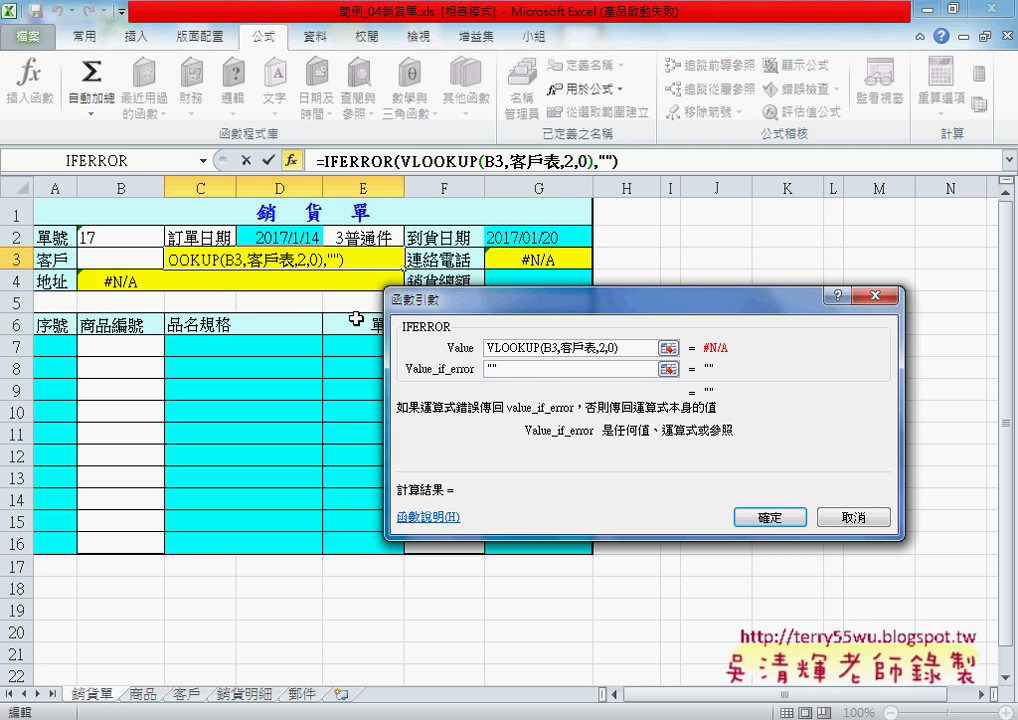
left_click(770, 518)
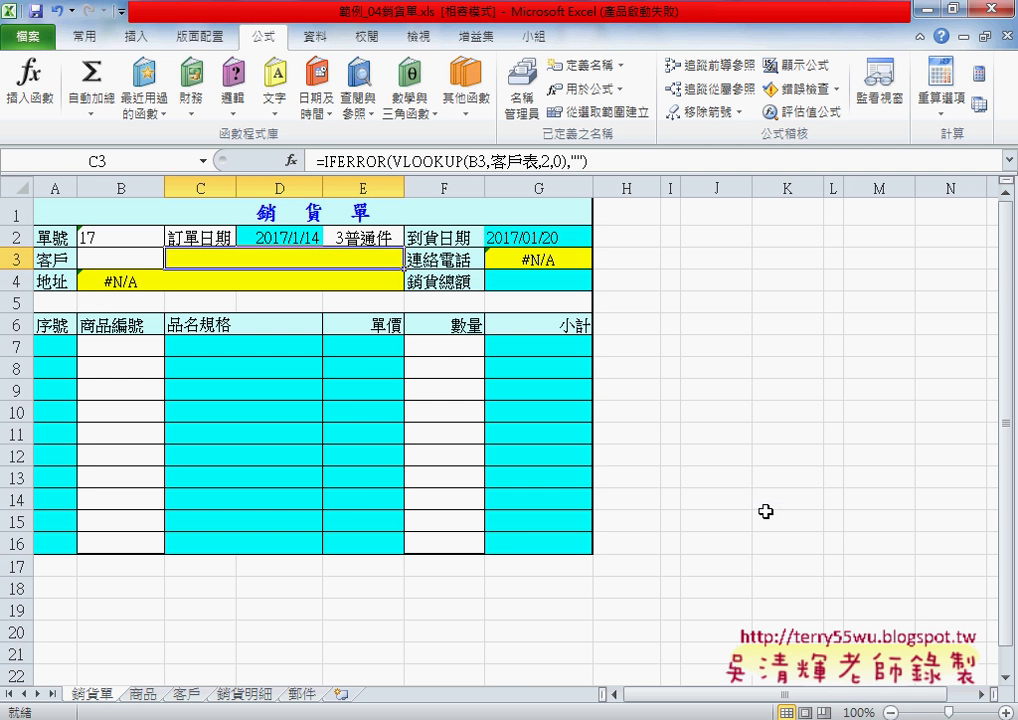
left_click(145, 259)
left_click(172, 259)
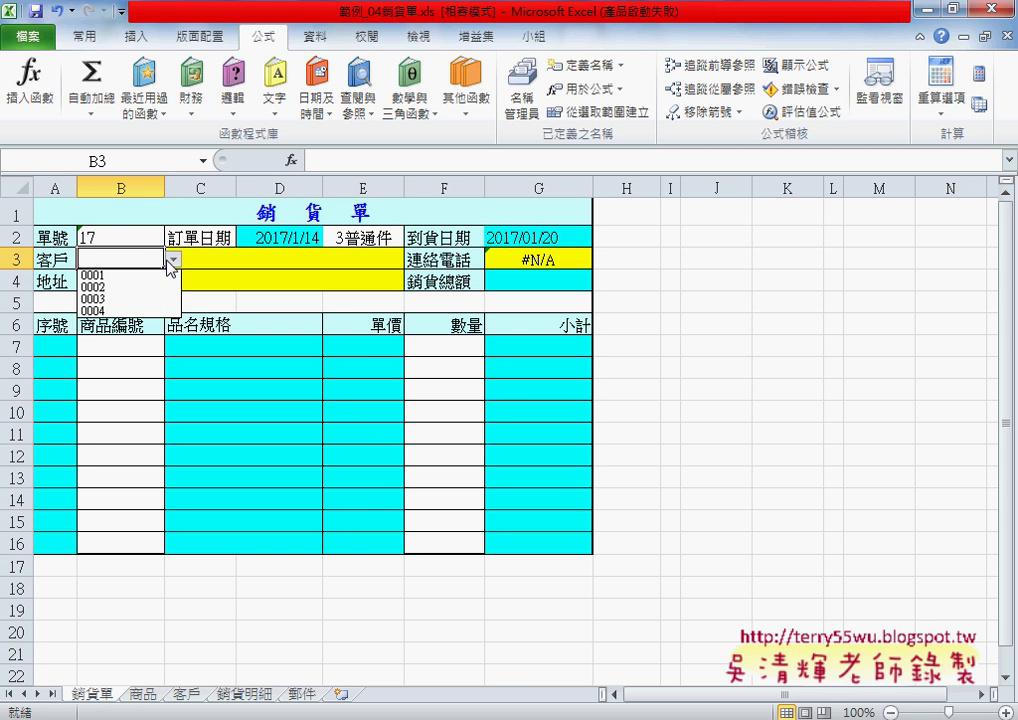
left_click(150, 285)
left_click(172, 259)
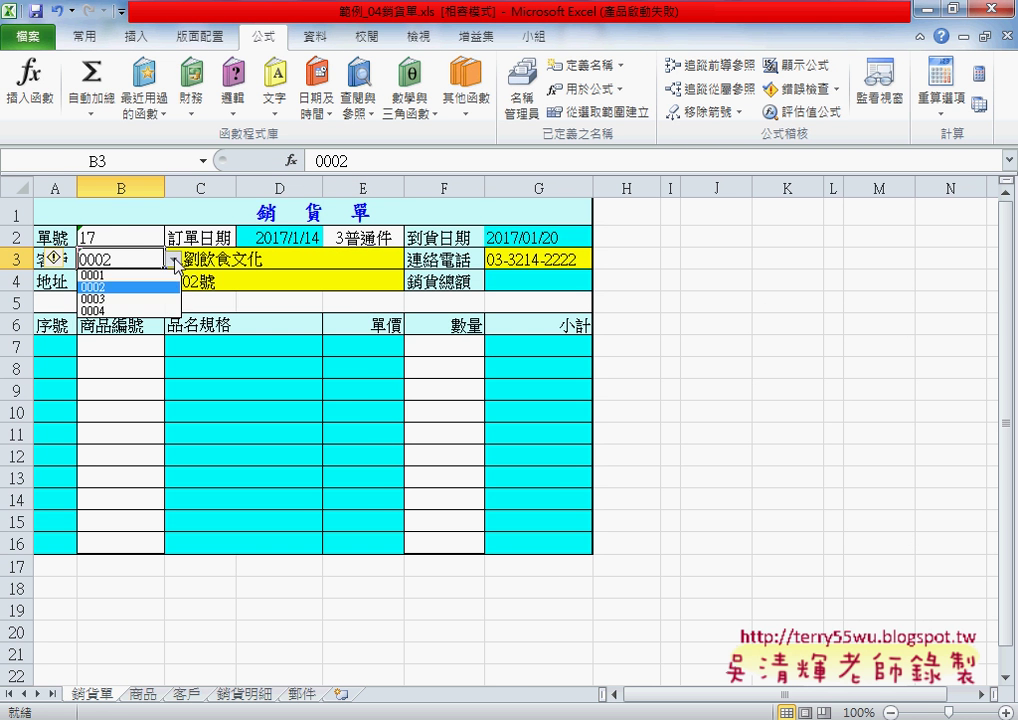
left_click(140, 272)
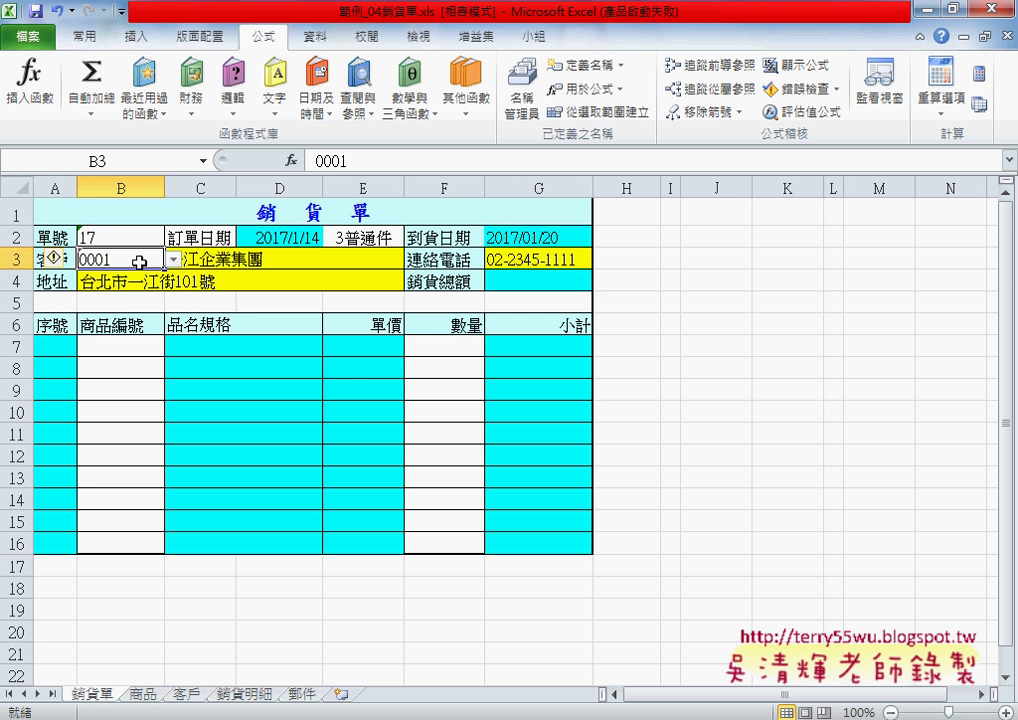
key("Delete")
left_click(245, 257)
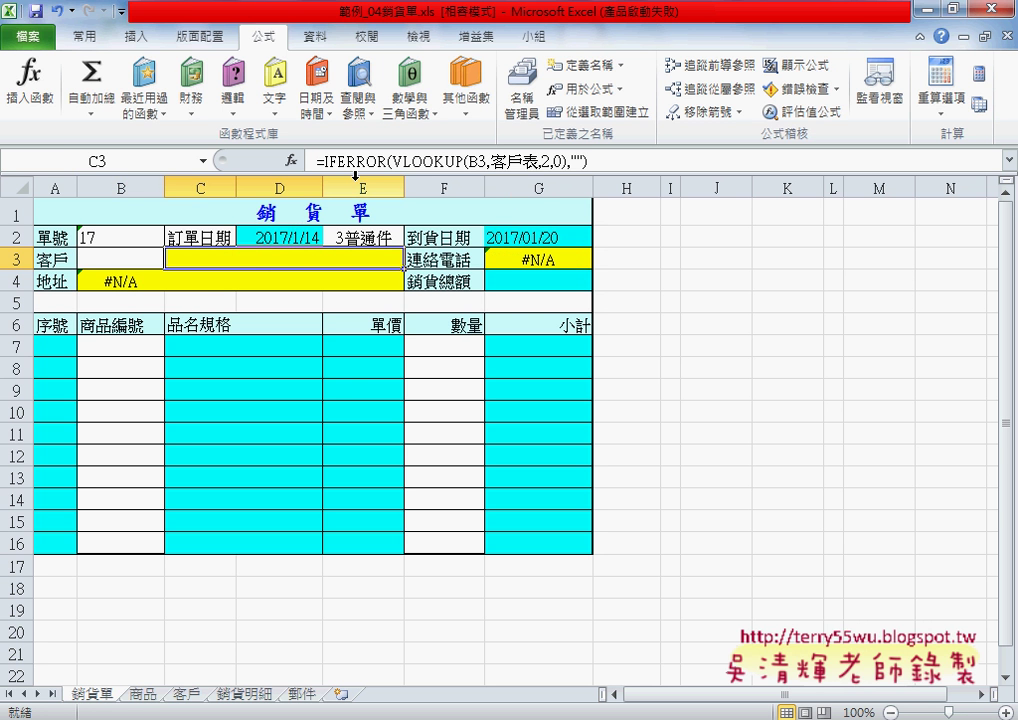
Wrap G3's phone lookup in IFERROR with "" as the fallback
left_click_drag(316, 160, 388, 161)
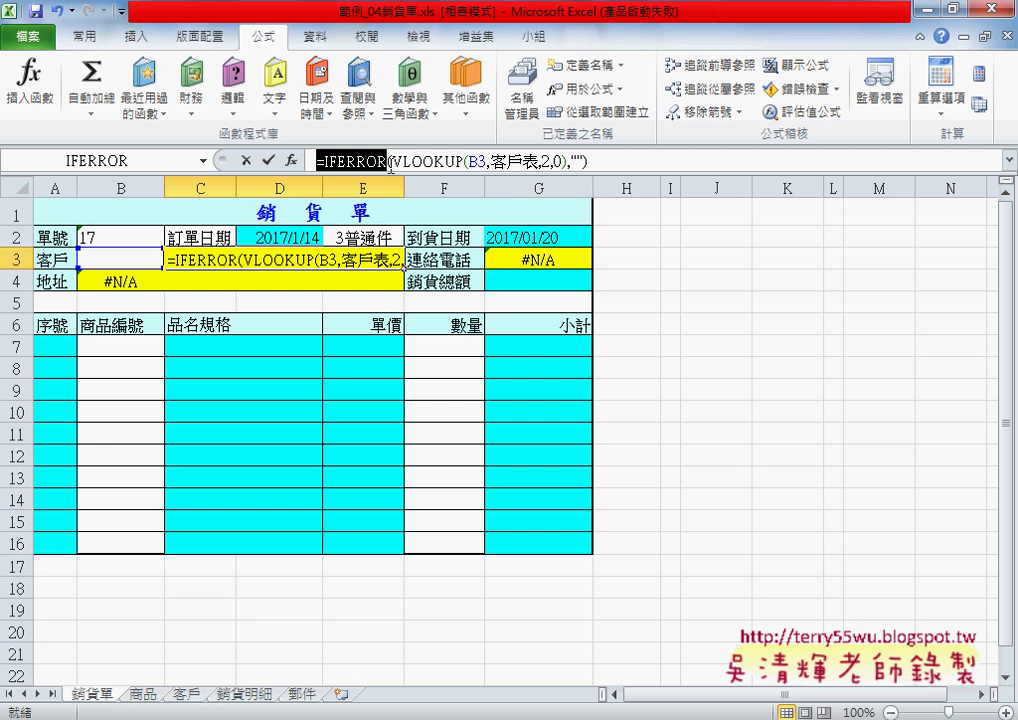
left_click(245, 160)
left_click(490, 259)
left_click(317, 160)
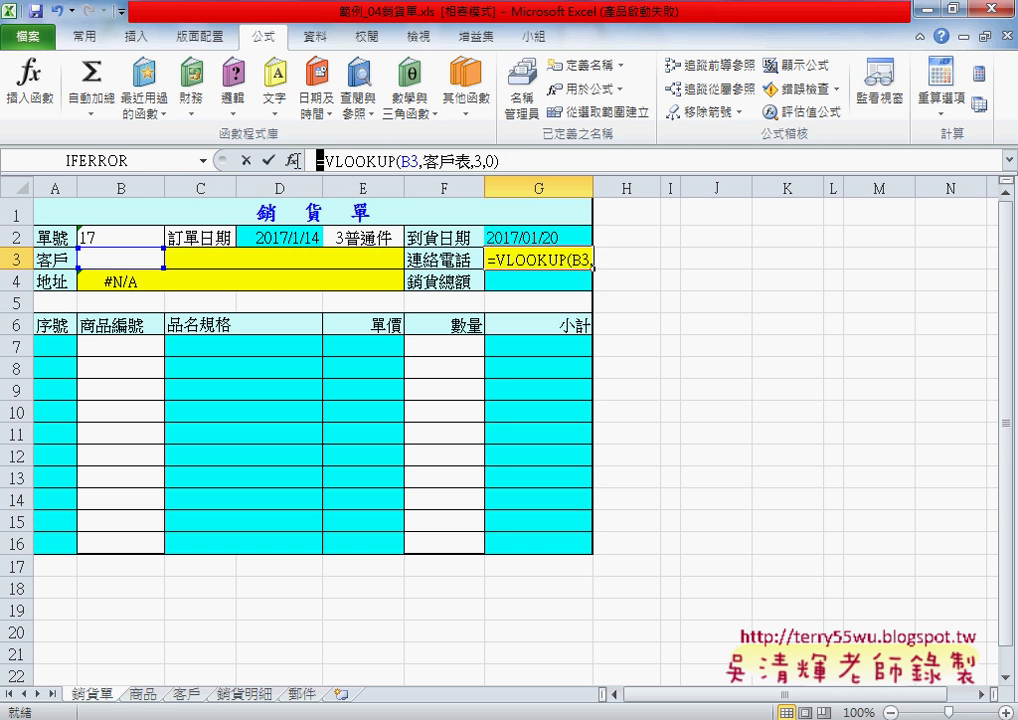
type("IFERROR(")
left_click(587, 161)
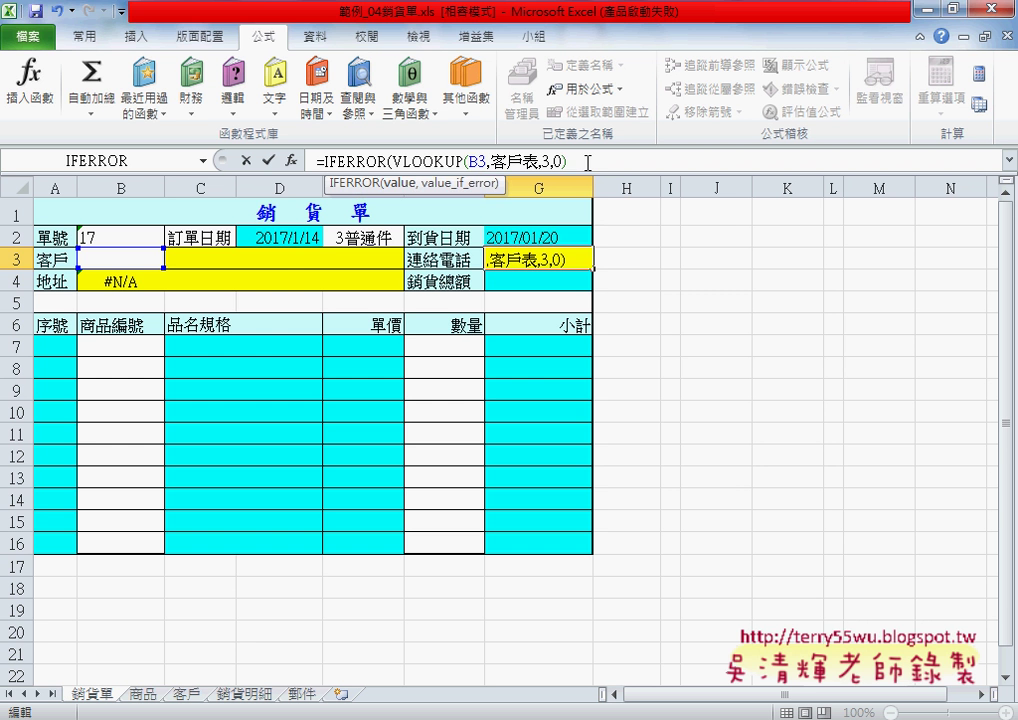
type(")")
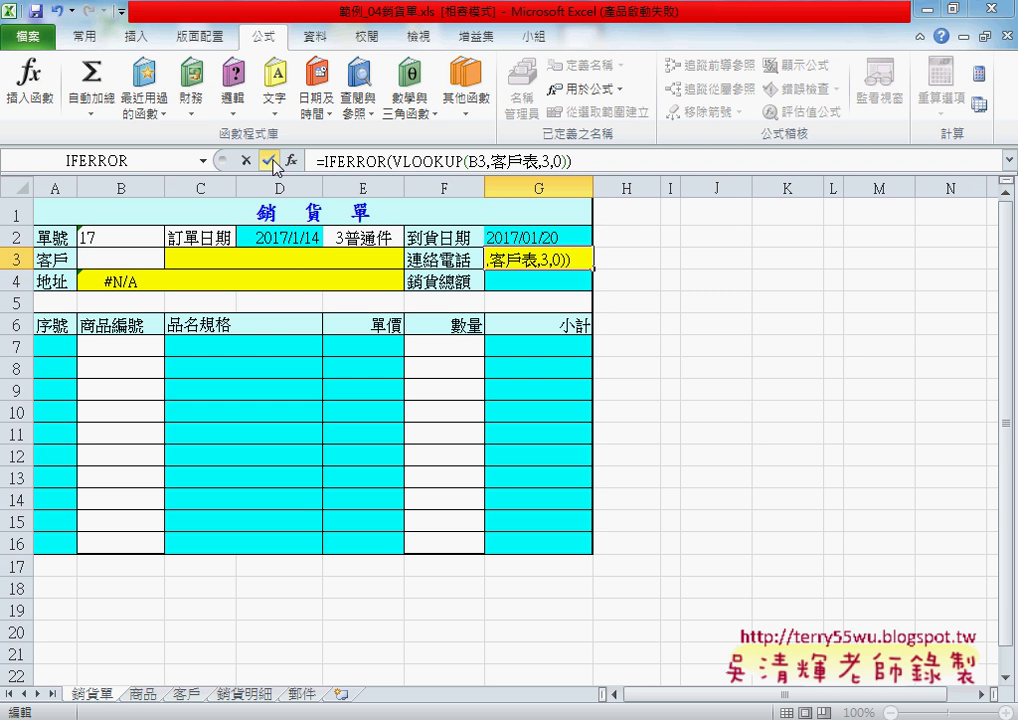
left_click(268, 160)
left_click(513, 422)
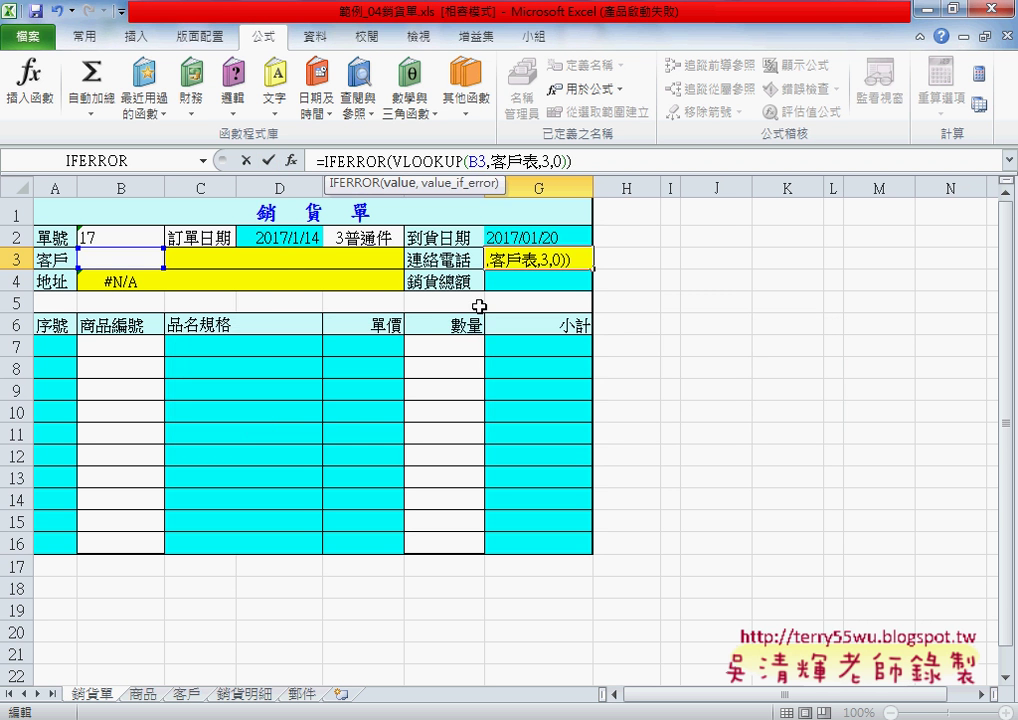
left_click(268, 160)
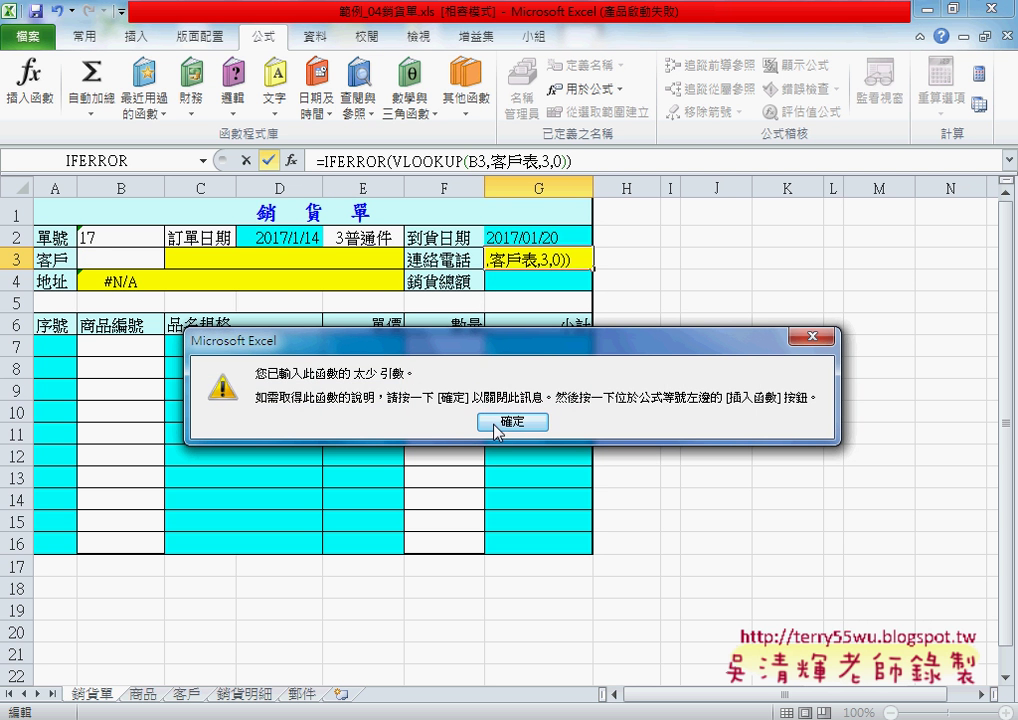
left_click(511, 423)
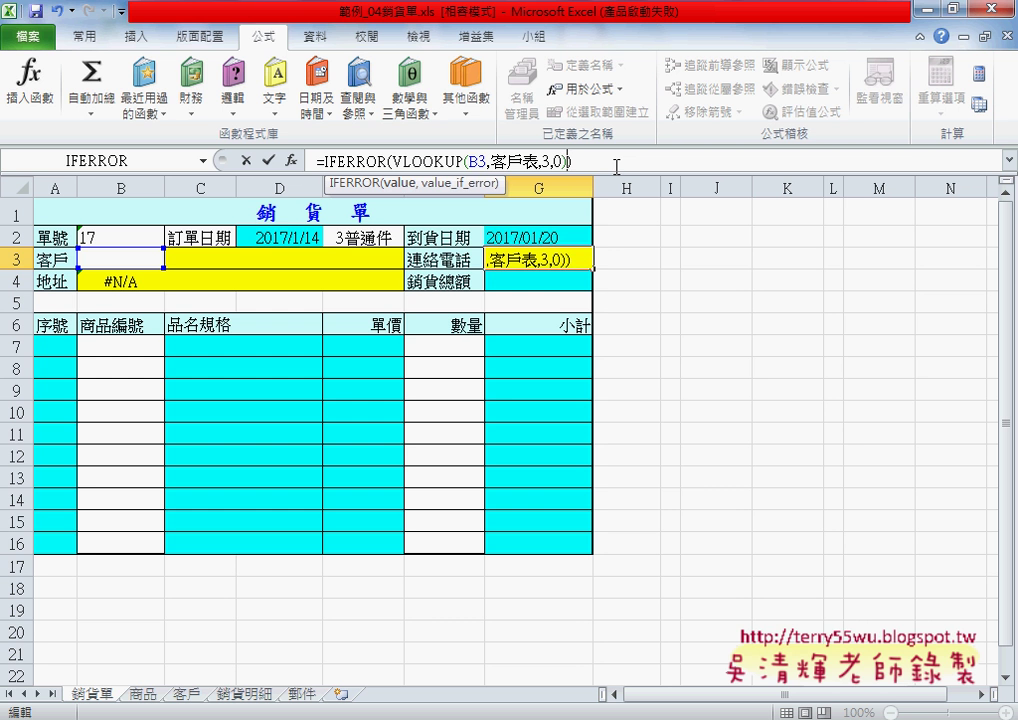
key("Left")
type(",\"\"")
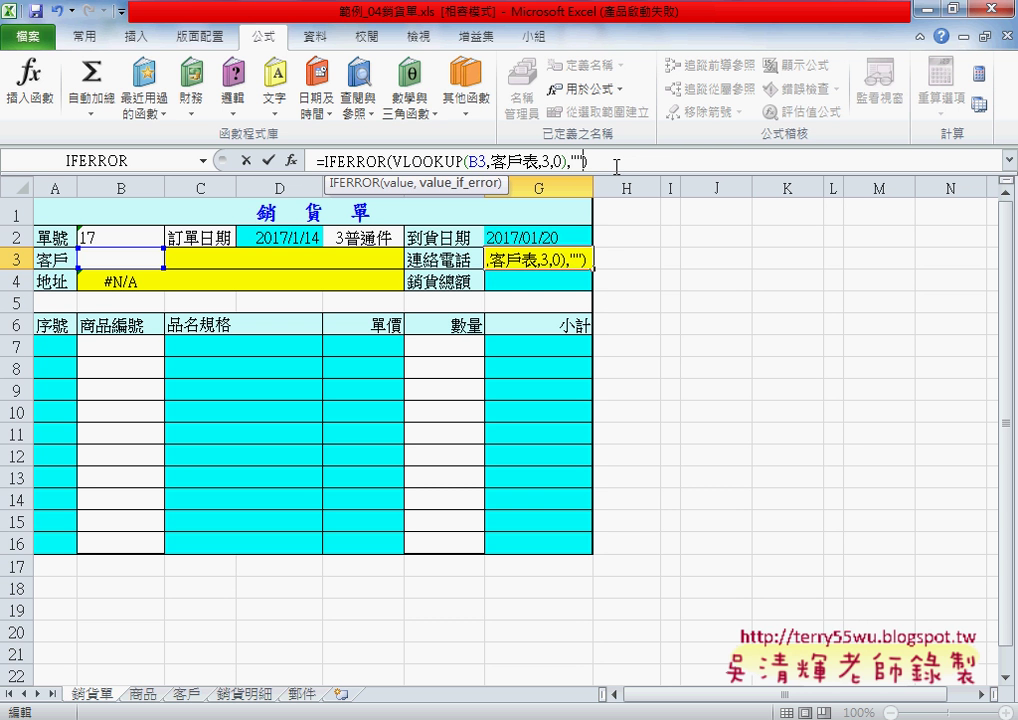
left_click(268, 160)
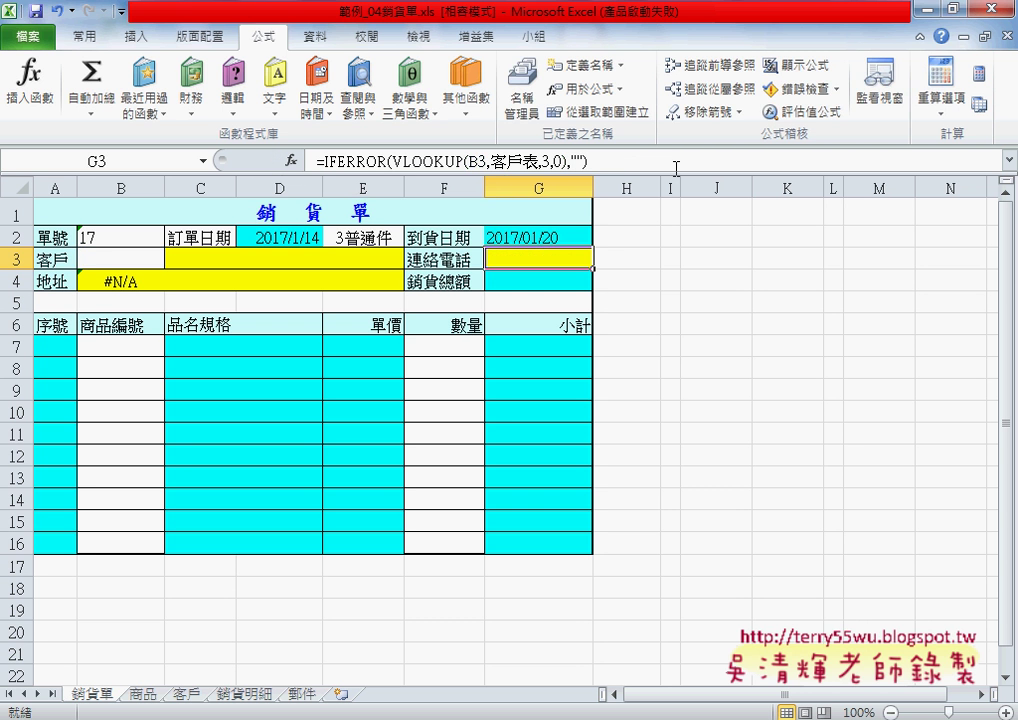
Change B4 to =IFERROR(VLOOKUP(B3,客戶表,4,0),"") for the address
left_click(150, 281)
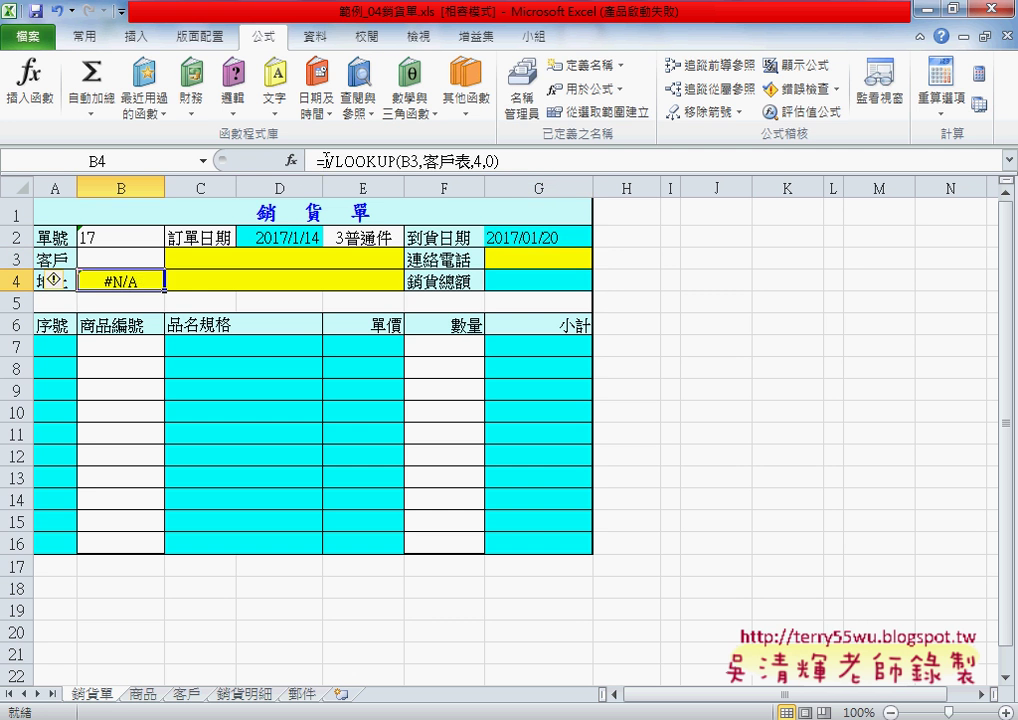
left_click(326, 160)
type("IFERROR(")
left_click(575, 161)
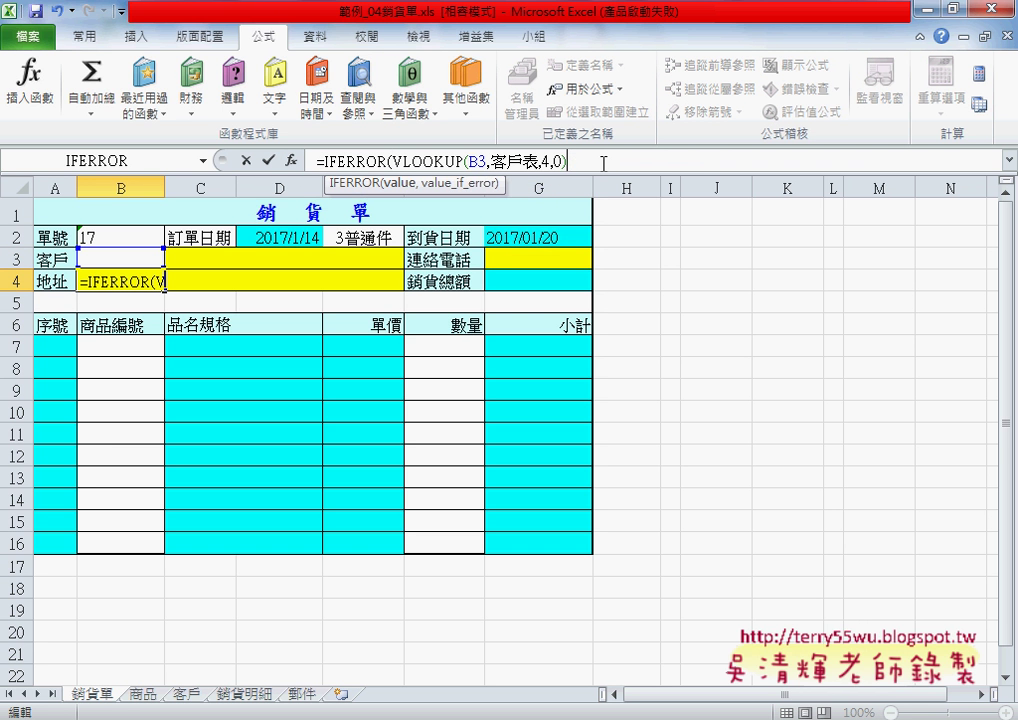
type(",\"\"")
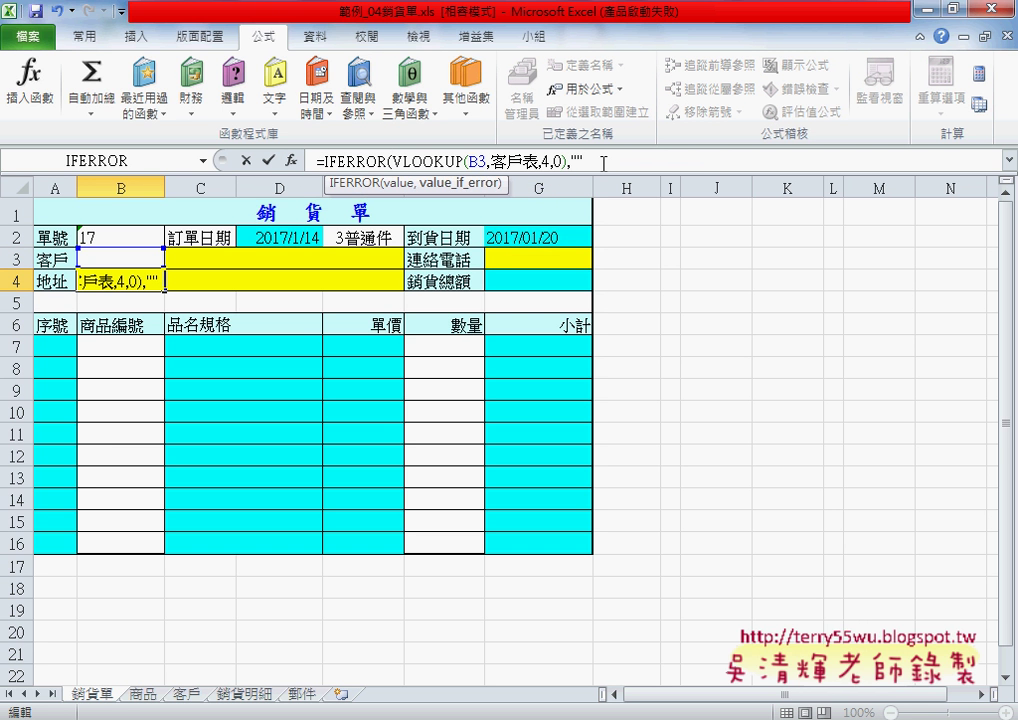
type(")")
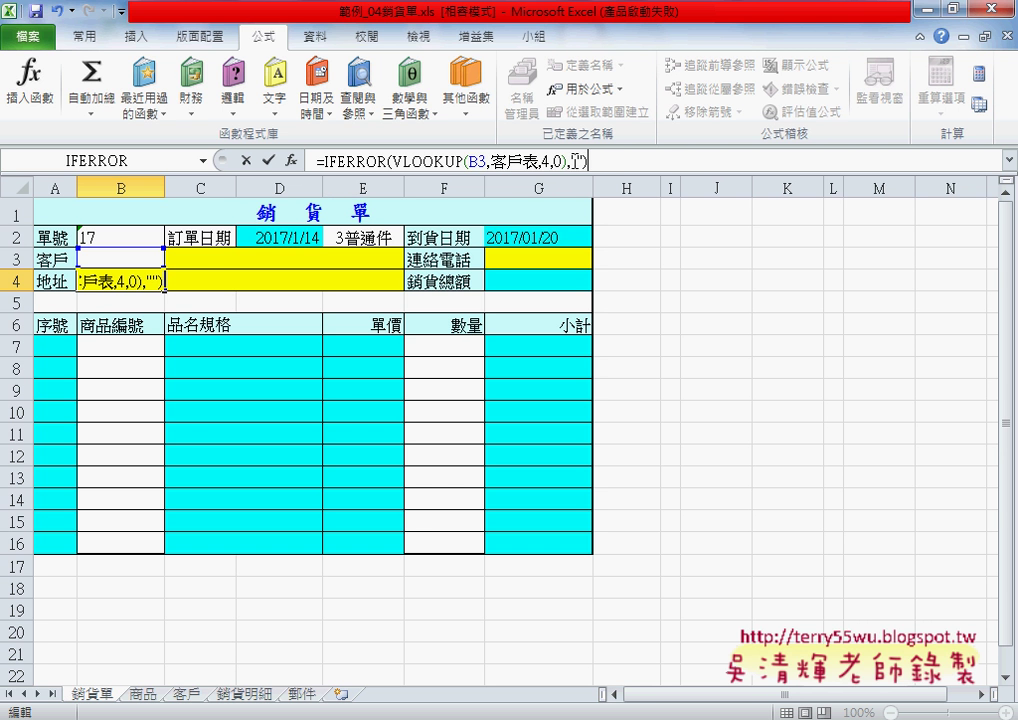
left_click_drag(572, 161, 586, 161)
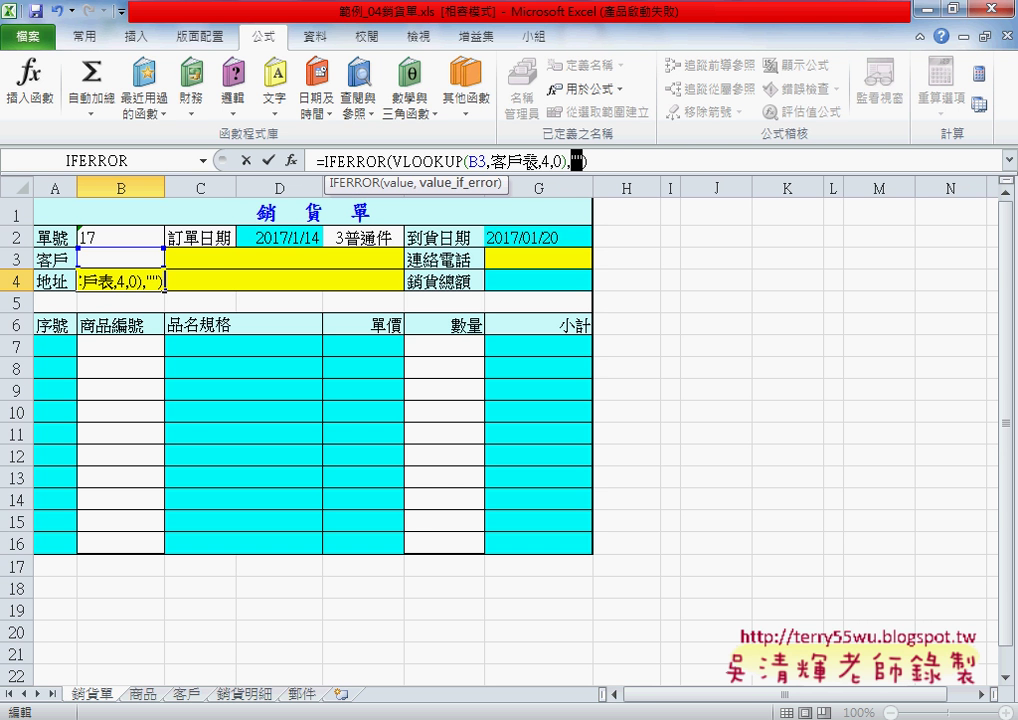
left_click(268, 161)
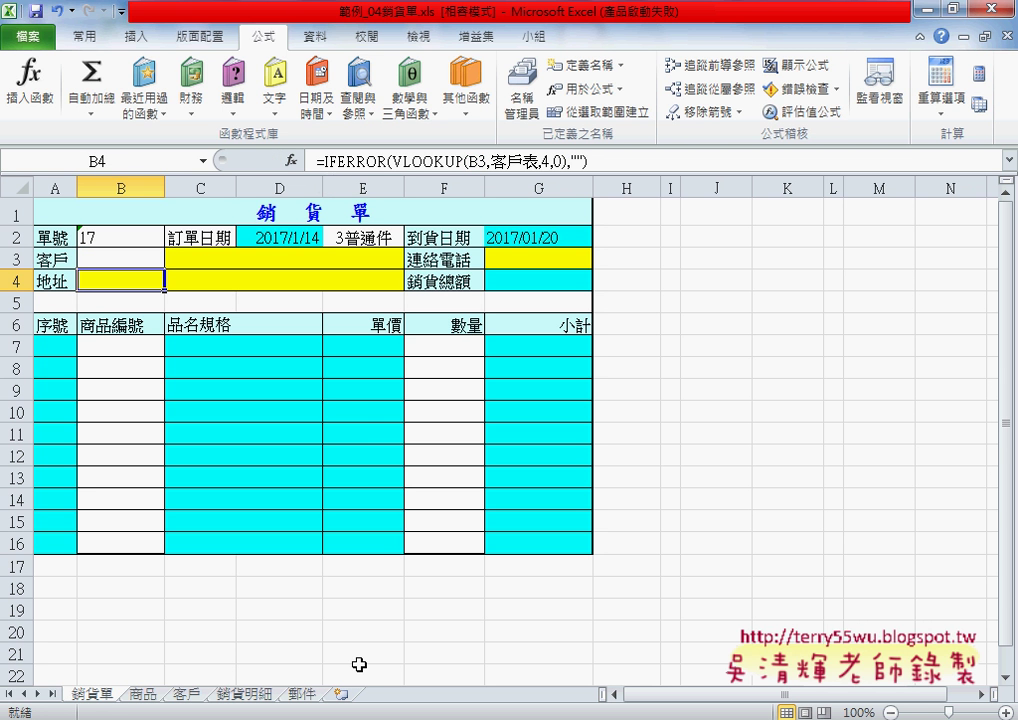
In screenshot 03_客戶.png, annotate C3's ISBLANK(B3) test as 'B3 equals empty', then clear it and return to Excel
left_click(280, 648)
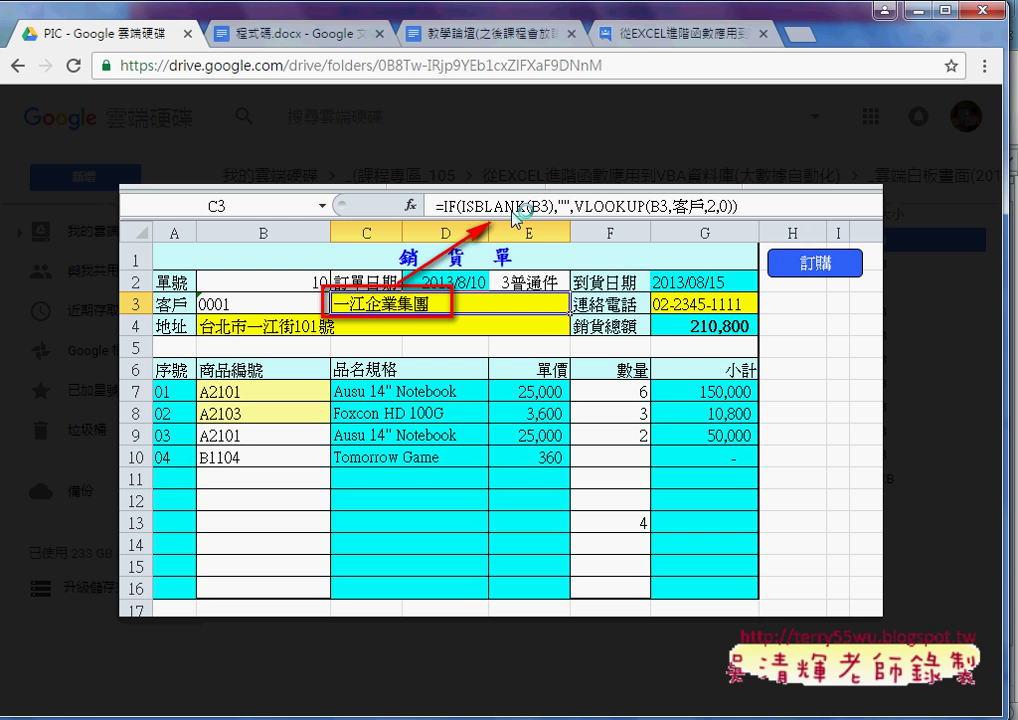
left_click_drag(463, 212, 532, 212)
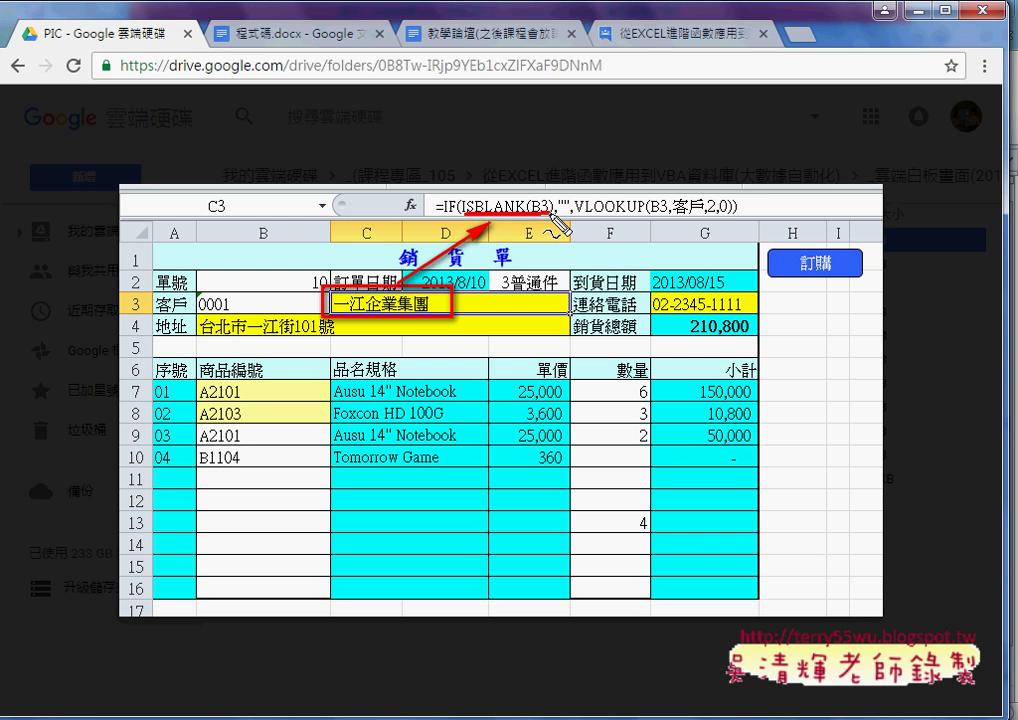
mouse_move(469, 160)
left_mouse_down()
mouse_move(469, 185)
mouse_move(494, 182)
mouse_move(512, 163)
left_mouse_up()
left_click_drag(502, 172, 548, 166)
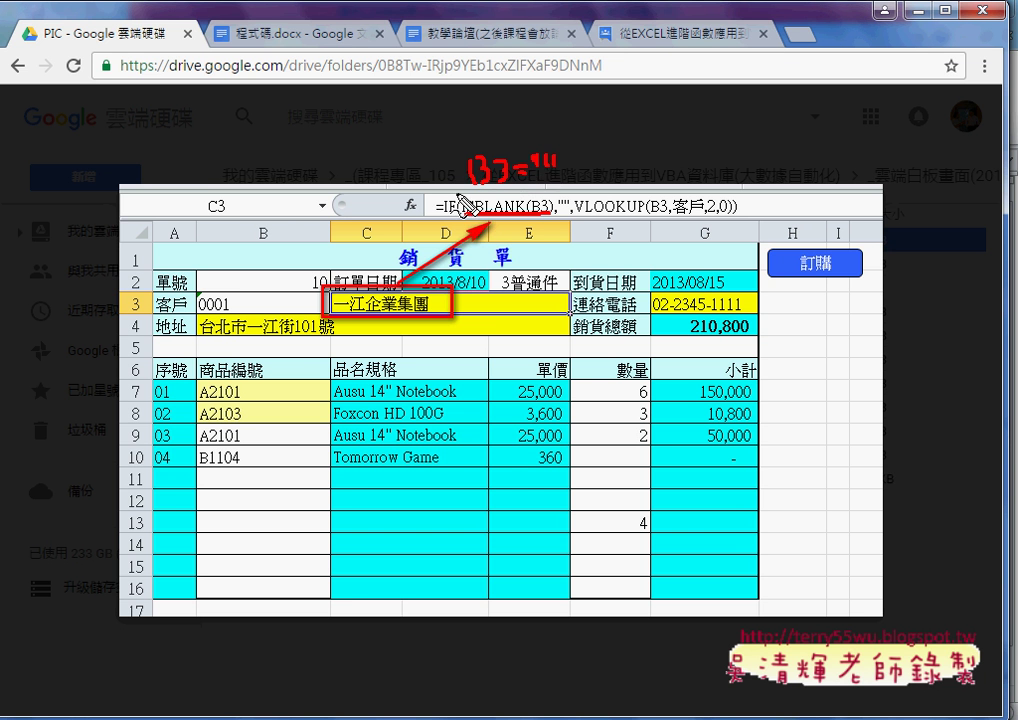
left_click_drag(424, 141, 467, 132)
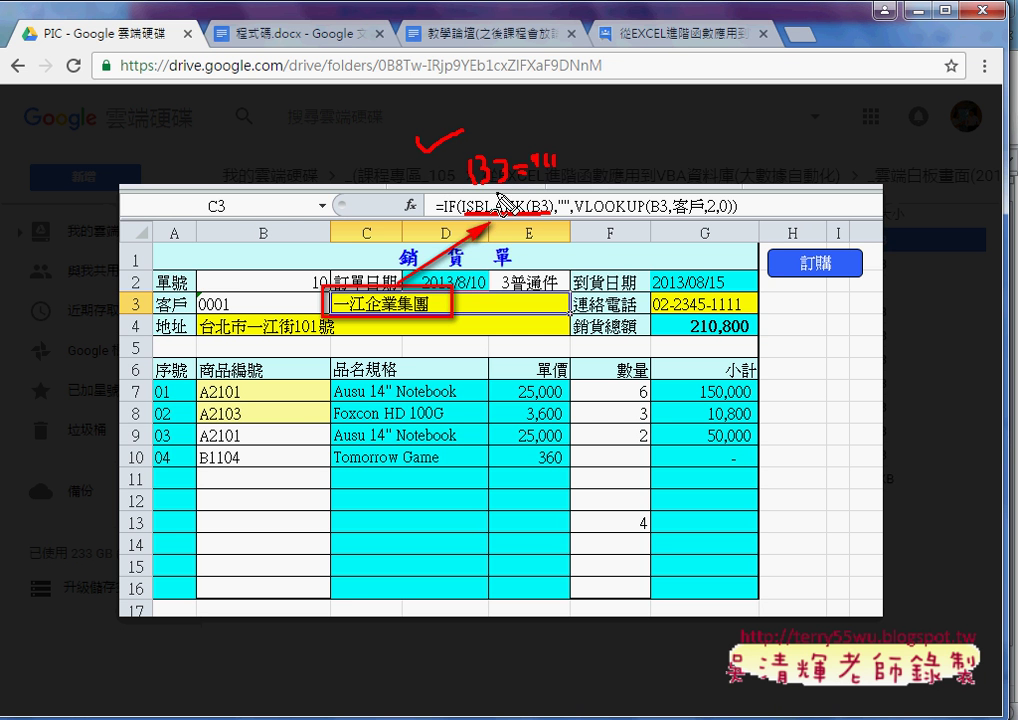
left_click_drag(472, 188, 600, 187)
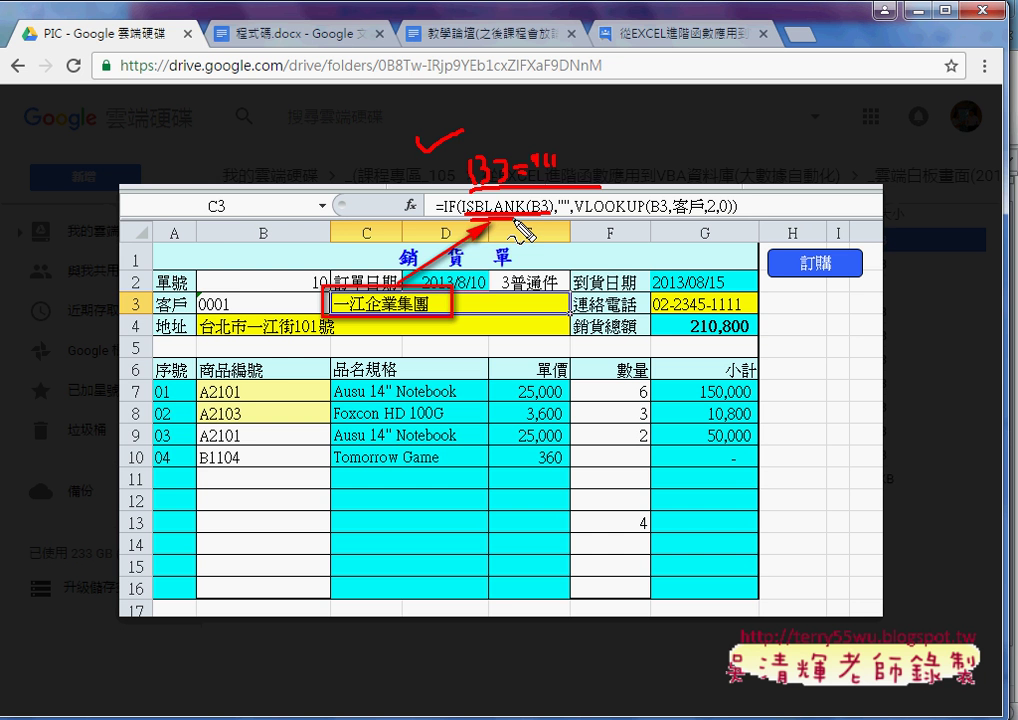
key("Escape")
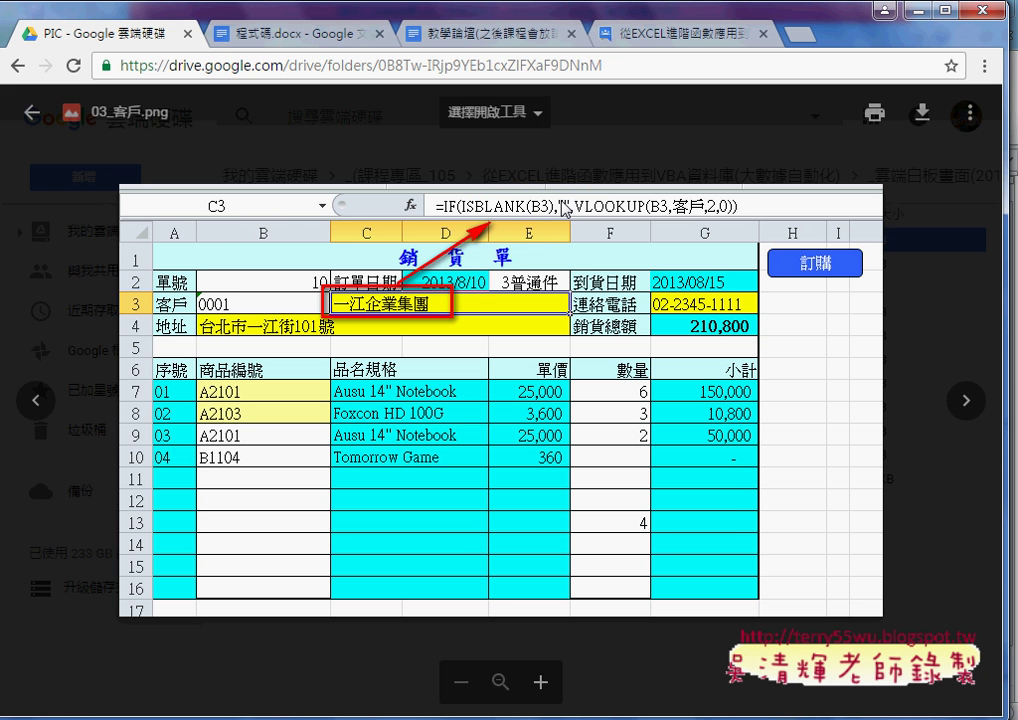
key("alt+Tab")
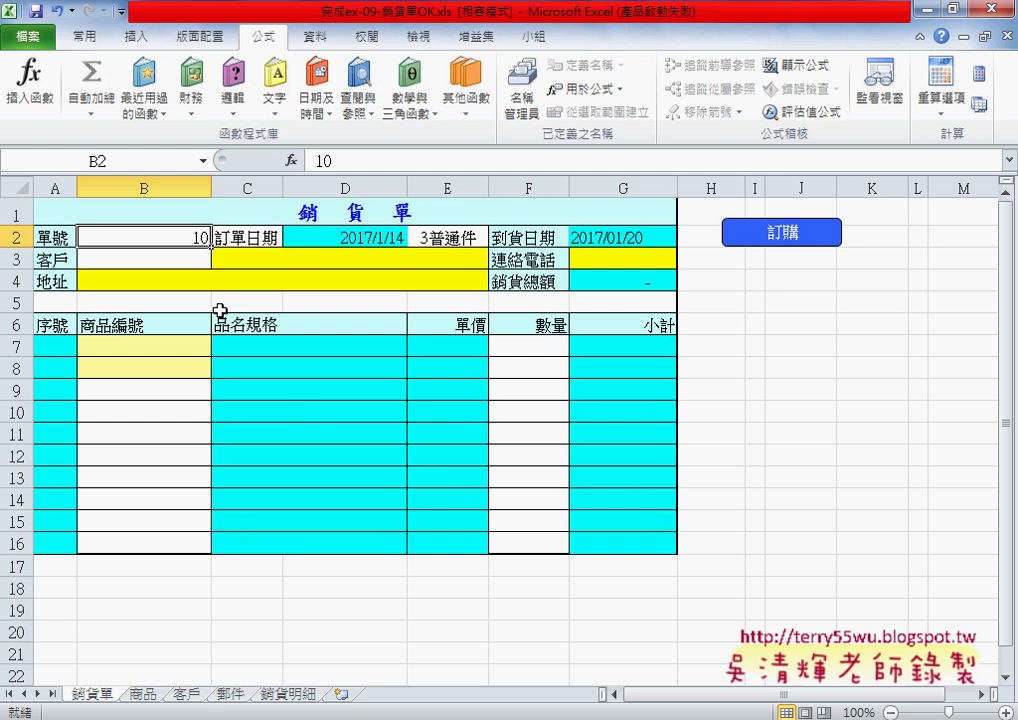
Check the finished example's customer code B3 and name C3, then switch to the practice workbook
left_click(176, 262)
left_click(287, 262)
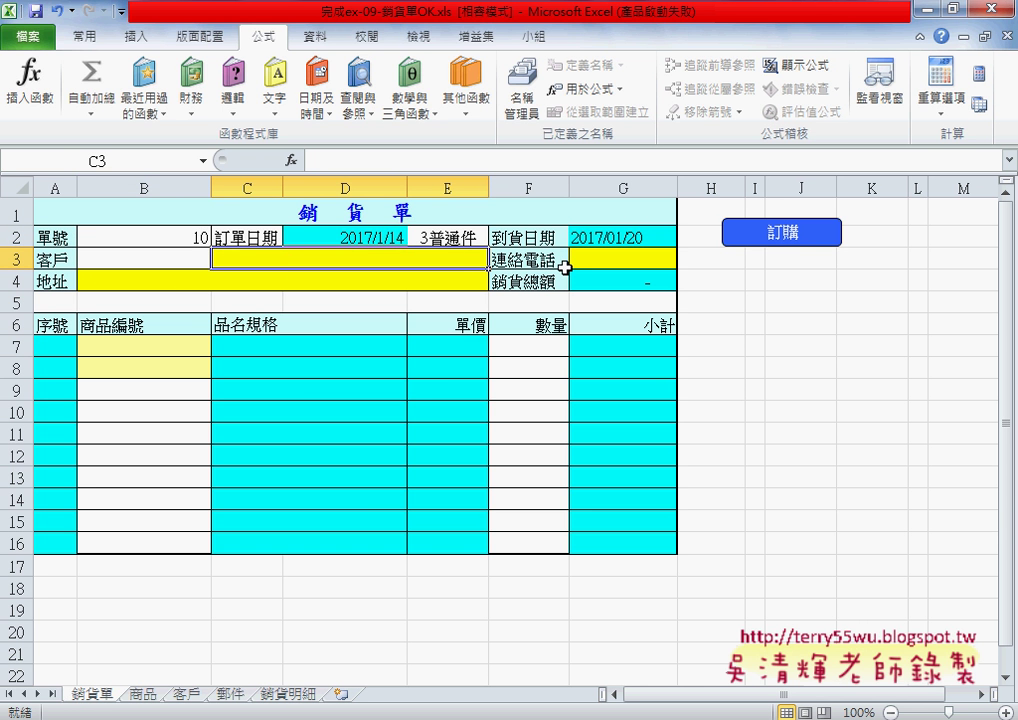
key("alt+Tab")
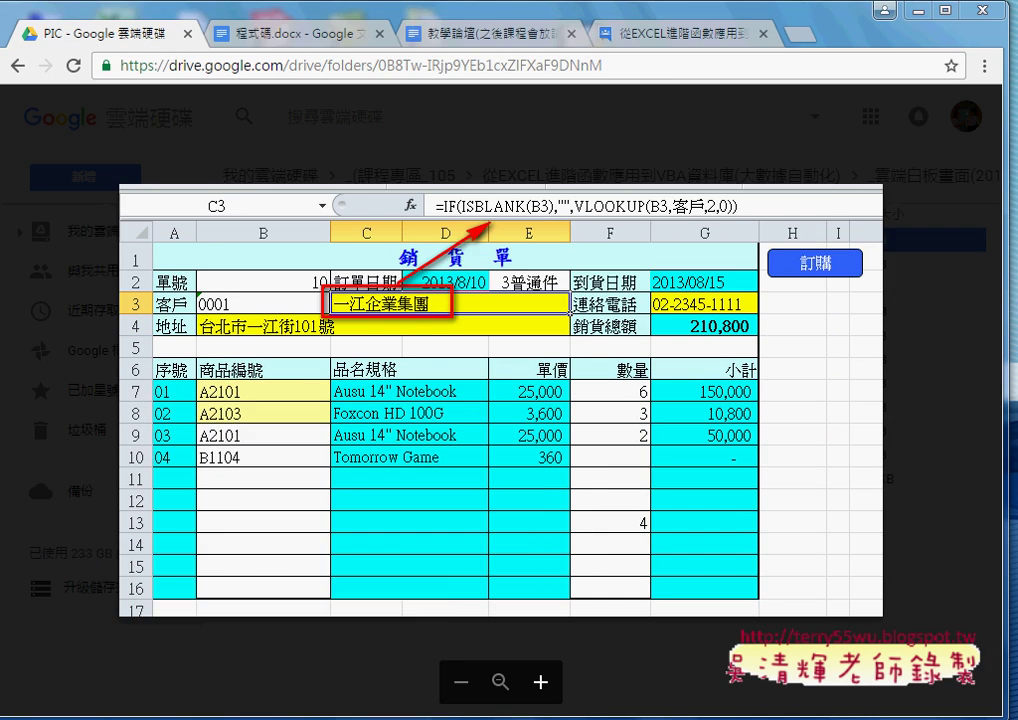
key("alt+Tab")
Inspect the practice file's C3 formula and select product code cells B7:B16
left_click(241, 259)
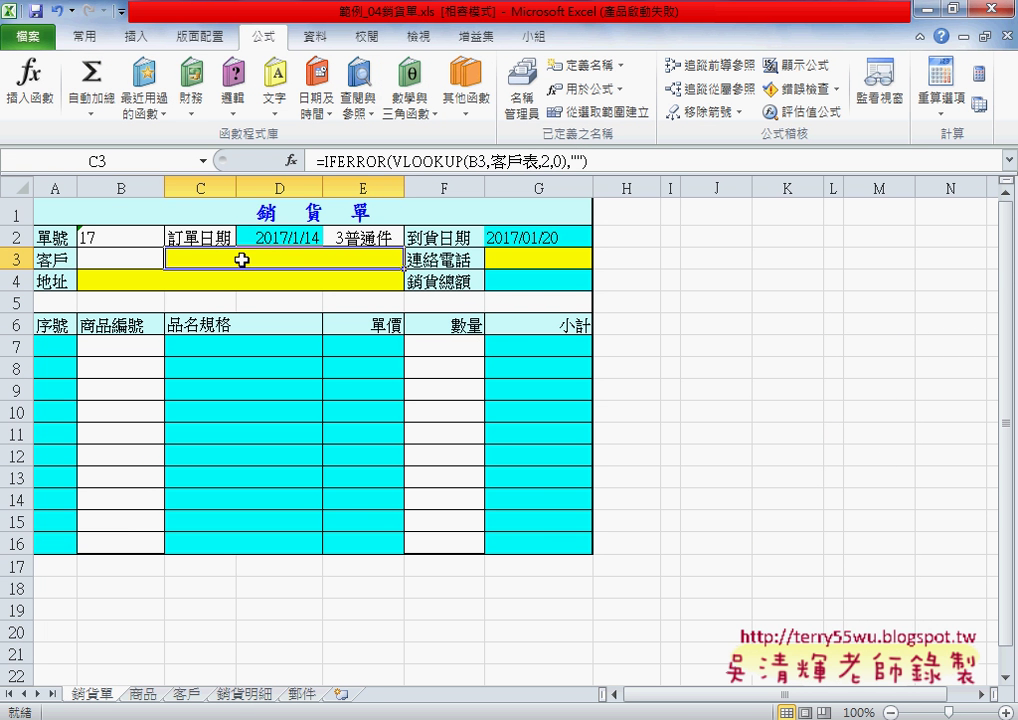
left_click(149, 346)
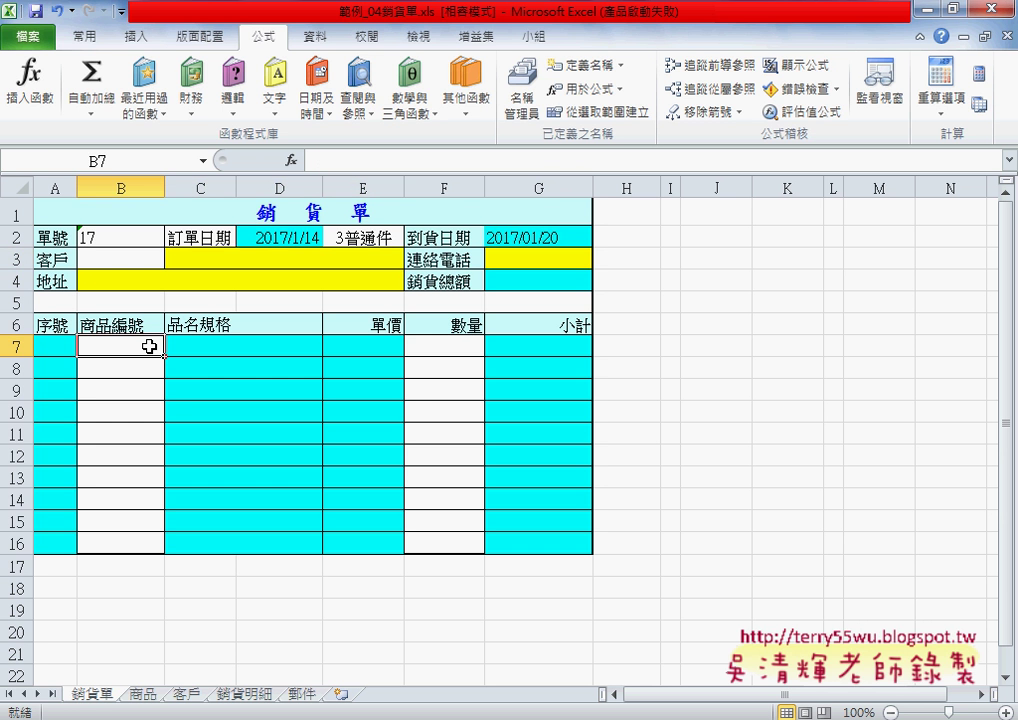
mouse_move(149, 346)
left_mouse_down()
mouse_move(143, 548)
mouse_move(149, 349)
left_mouse_up()
left_click_drag(120, 352, 125, 544)
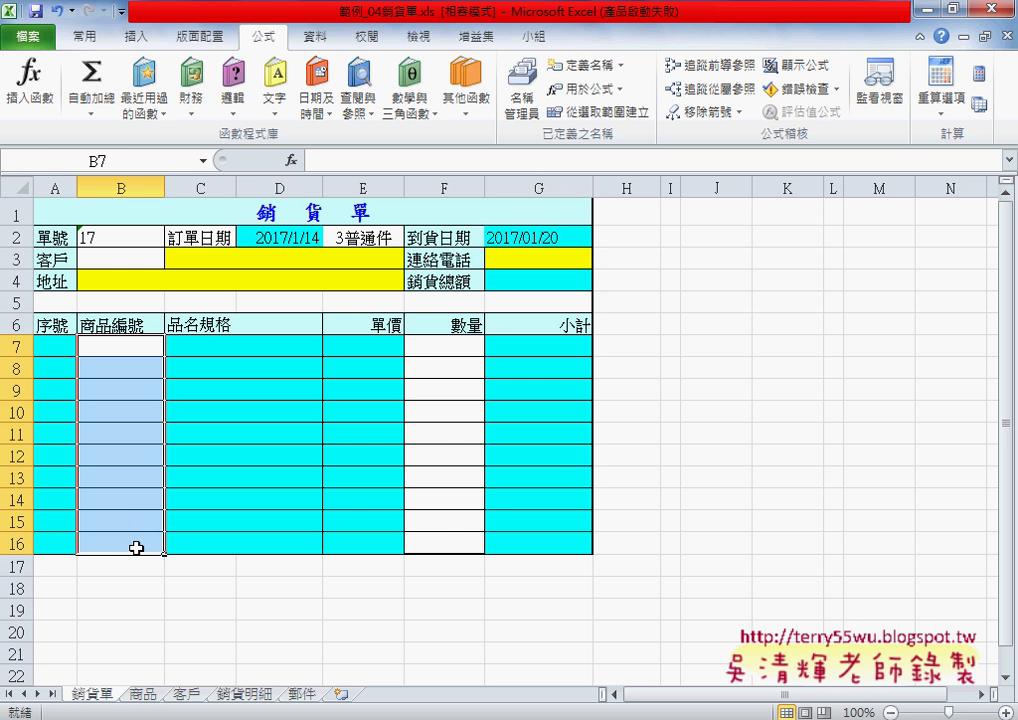
Delete the outdated 商品編號 name that points to an external file
left_click(522, 125)
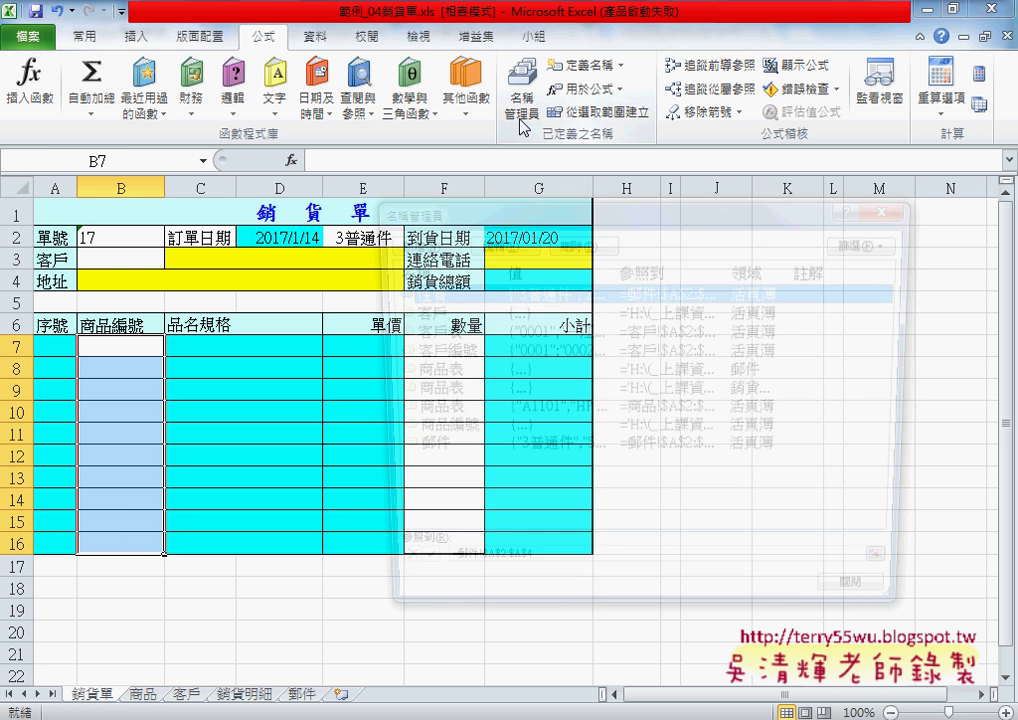
left_click(455, 431)
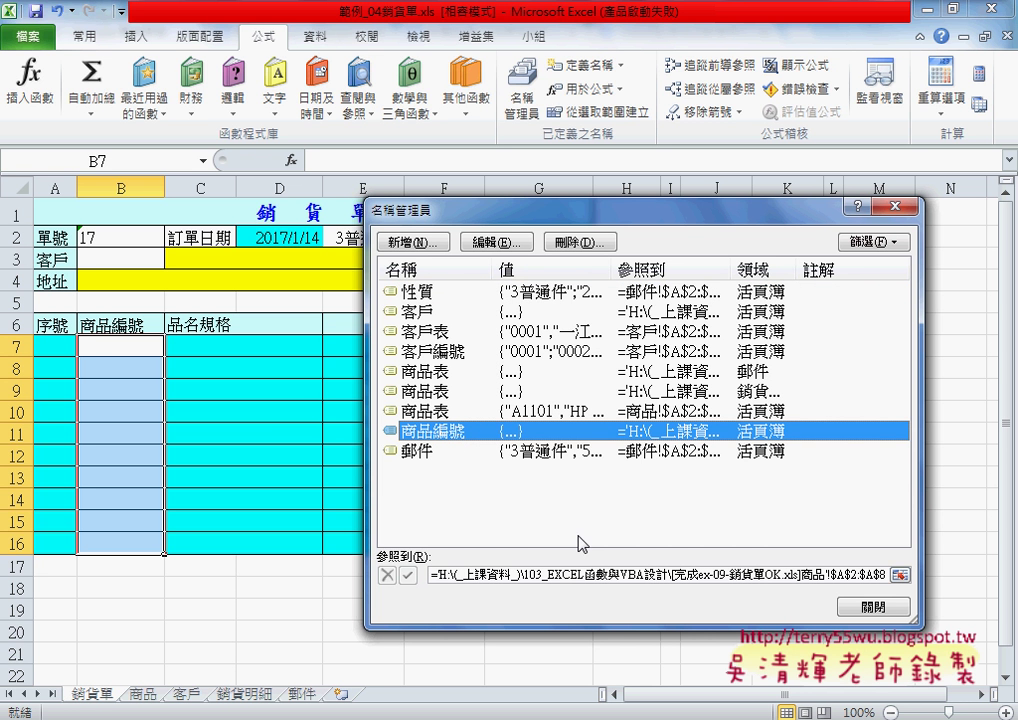
left_click(512, 577)
left_click(586, 432)
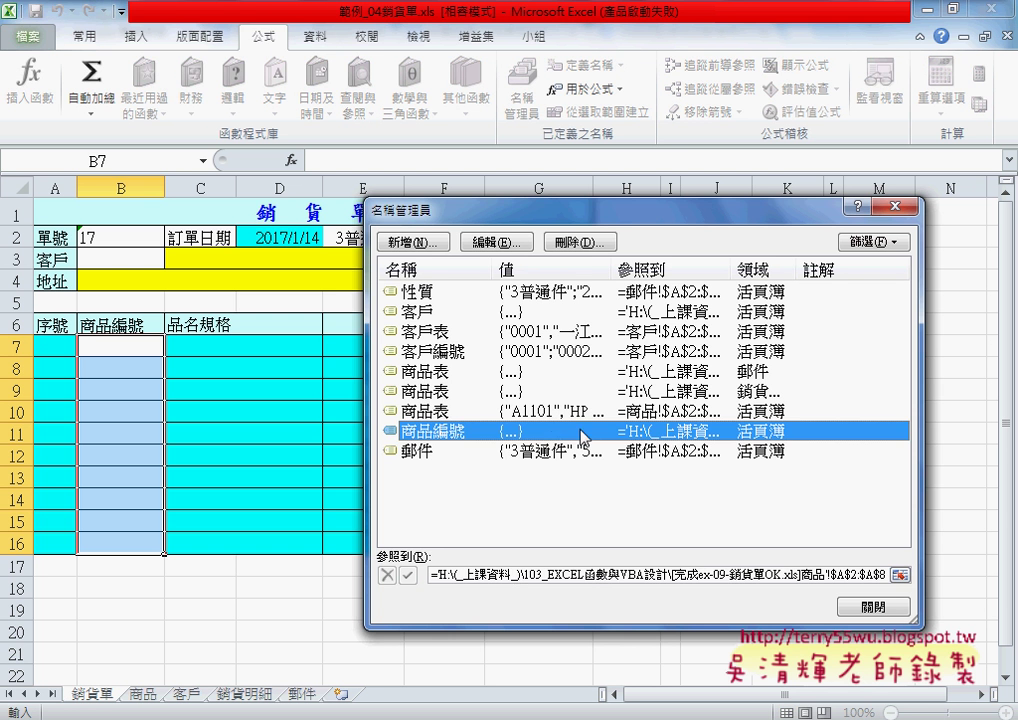
left_click(582, 242)
left_click(469, 418)
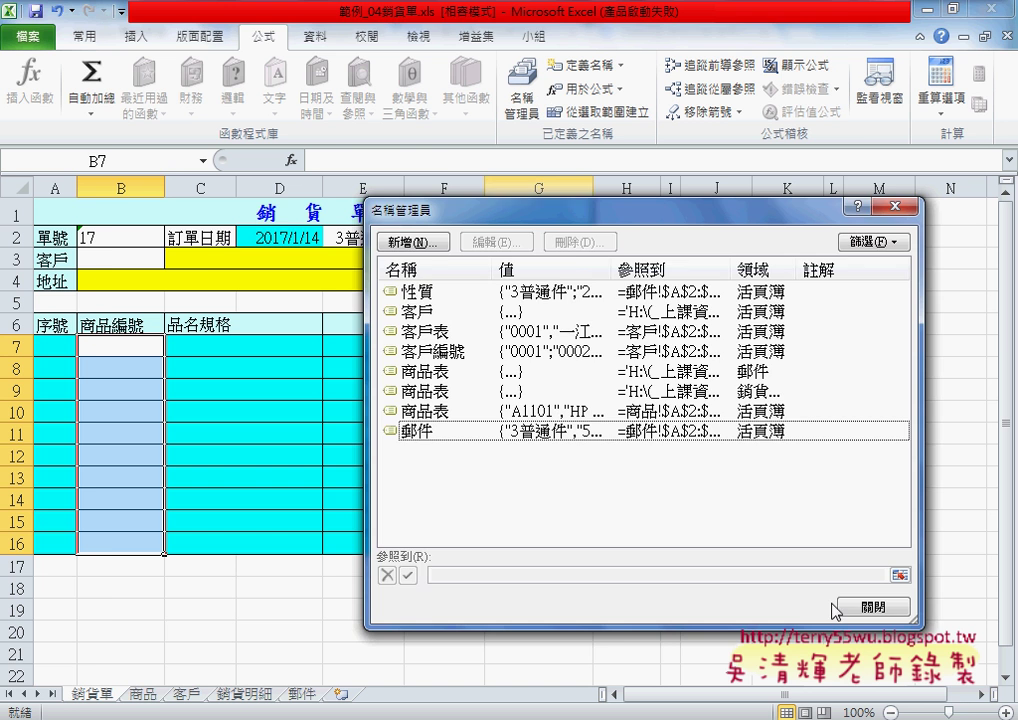
left_click(866, 607)
On the 商品 sheet, create the 商品編號 name from A1:A8 using its top-row header
left_click(145, 693)
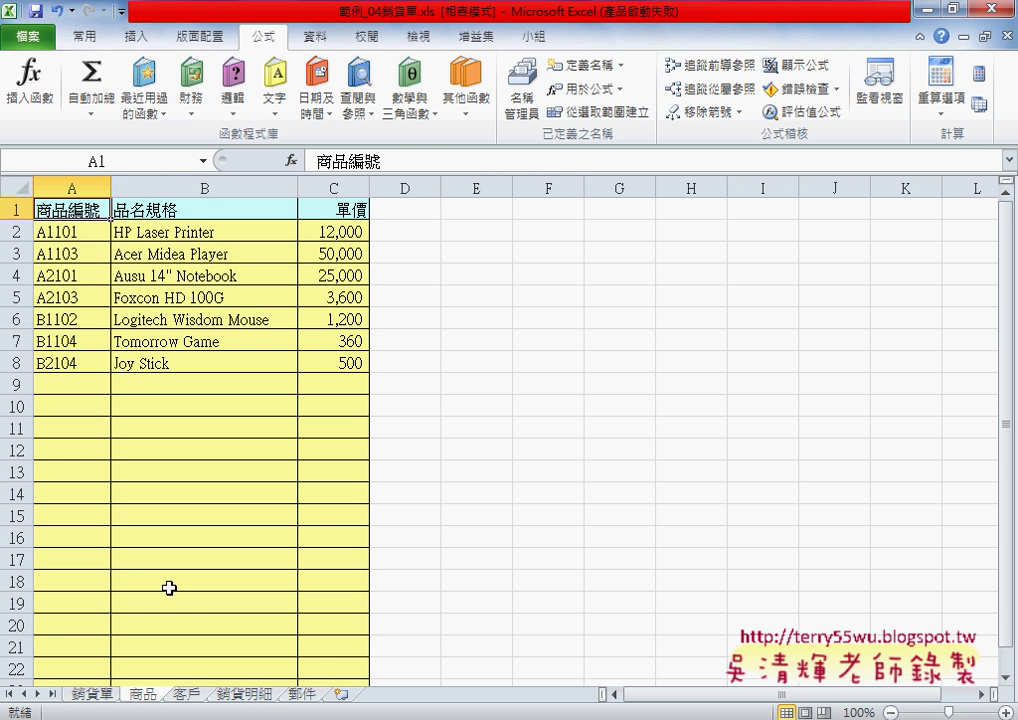
left_click_drag(70, 210, 68, 361)
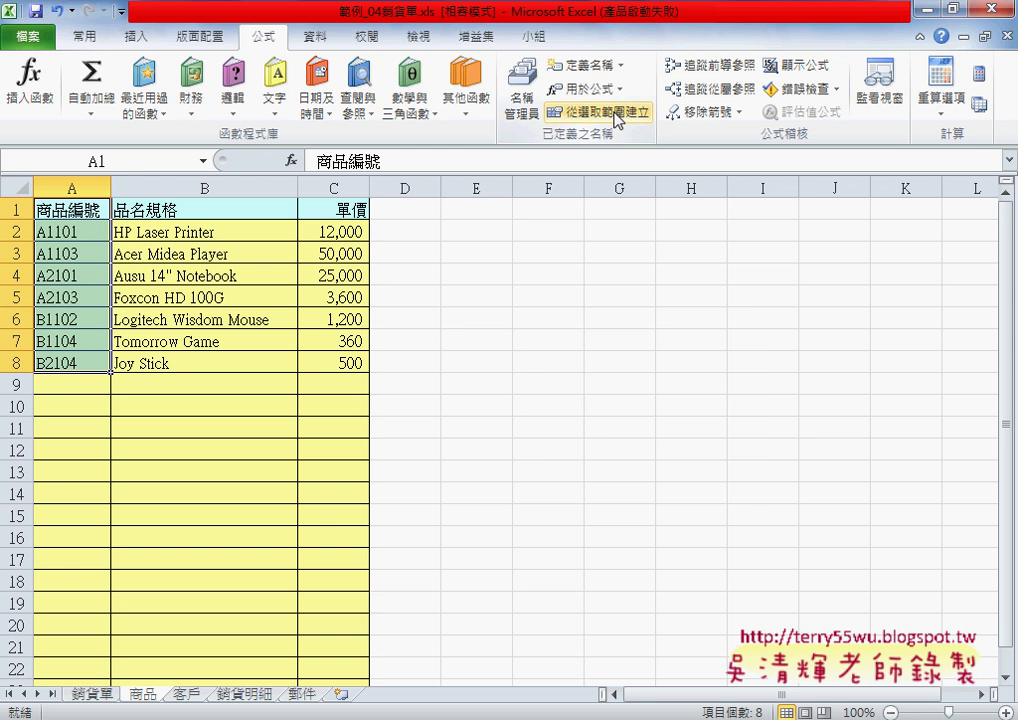
left_click(562, 110)
left_click(620, 476)
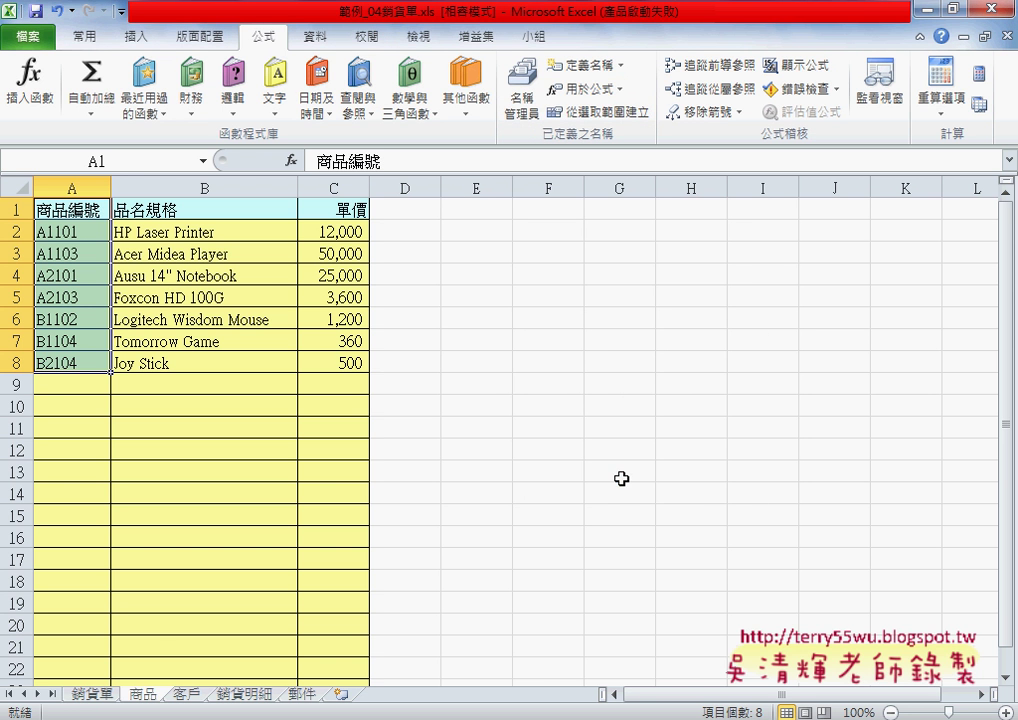
Confirm 商品表 refers to 商品!$A$2:$C$1001, then return to the 銷貨單 sheet
left_click_drag(70, 232, 333, 362)
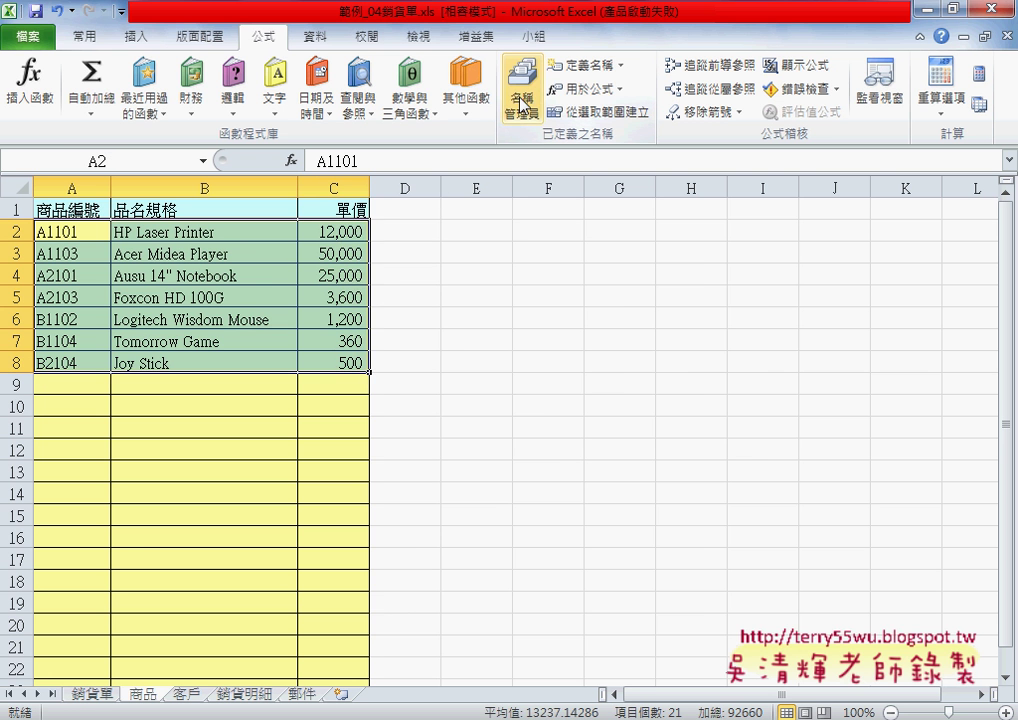
left_click(522, 103)
left_click(452, 413)
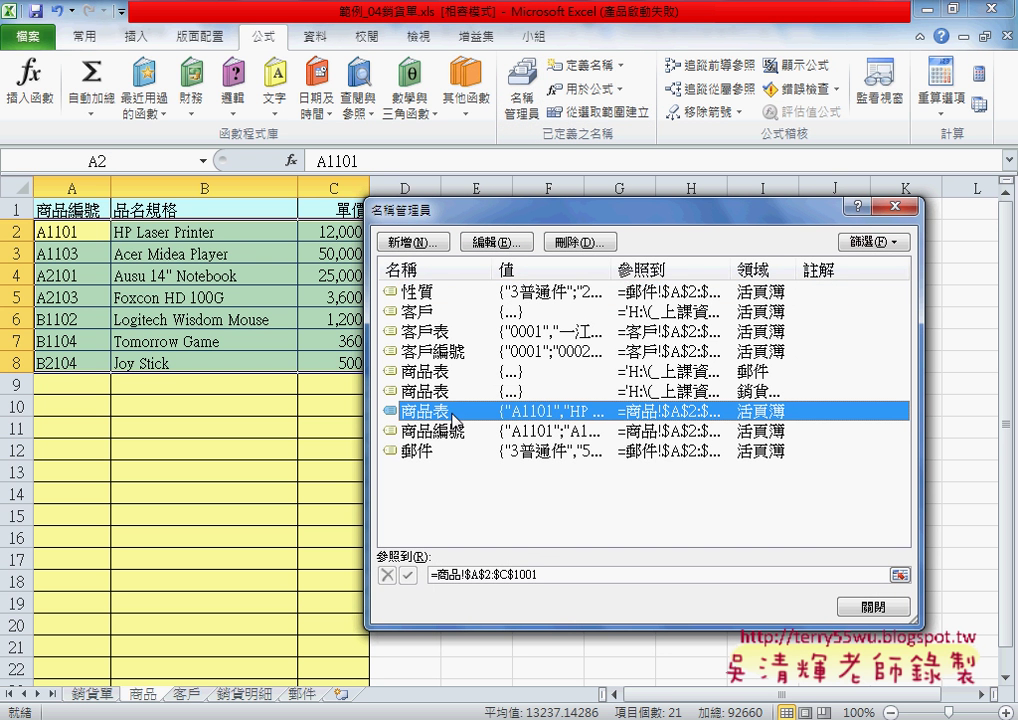
left_click(549, 572)
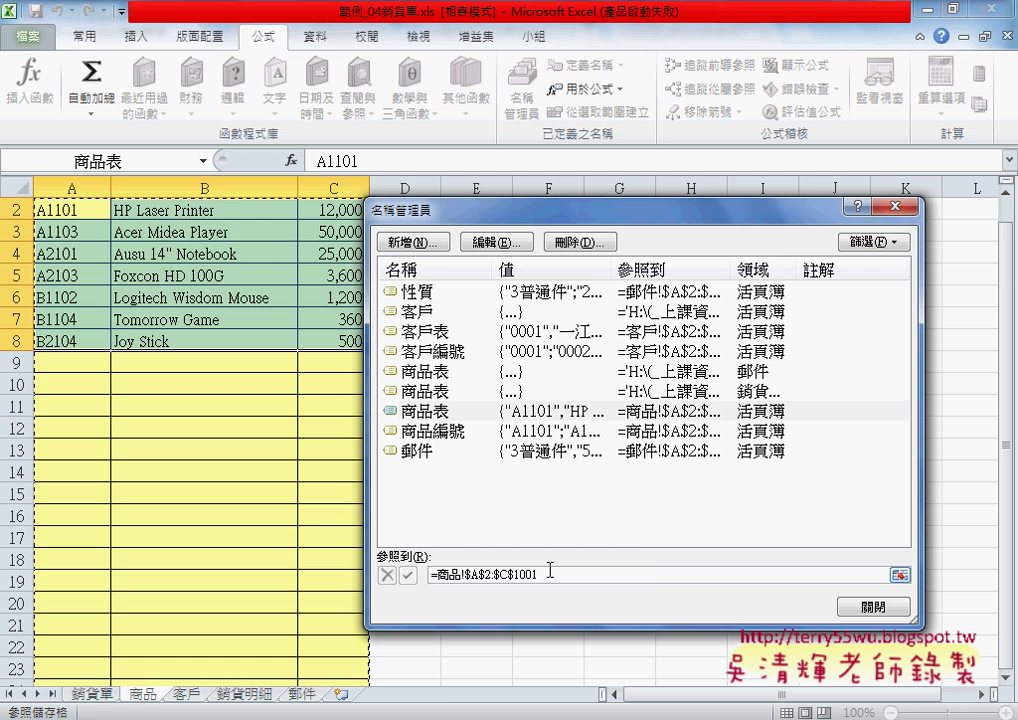
left_click(892, 607)
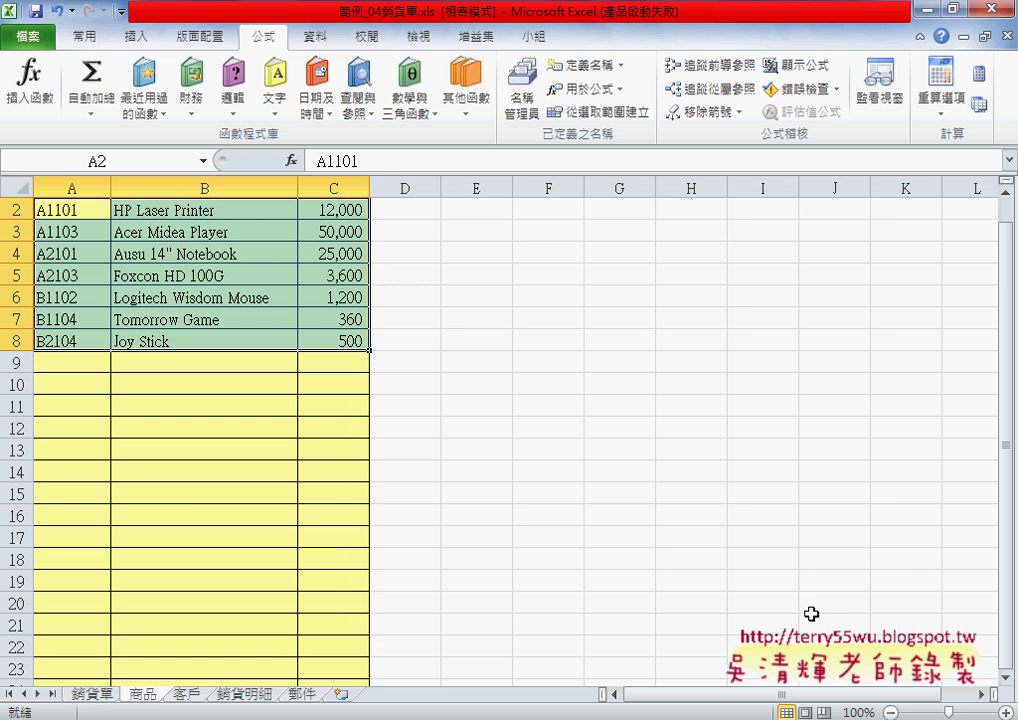
left_click(93, 695)
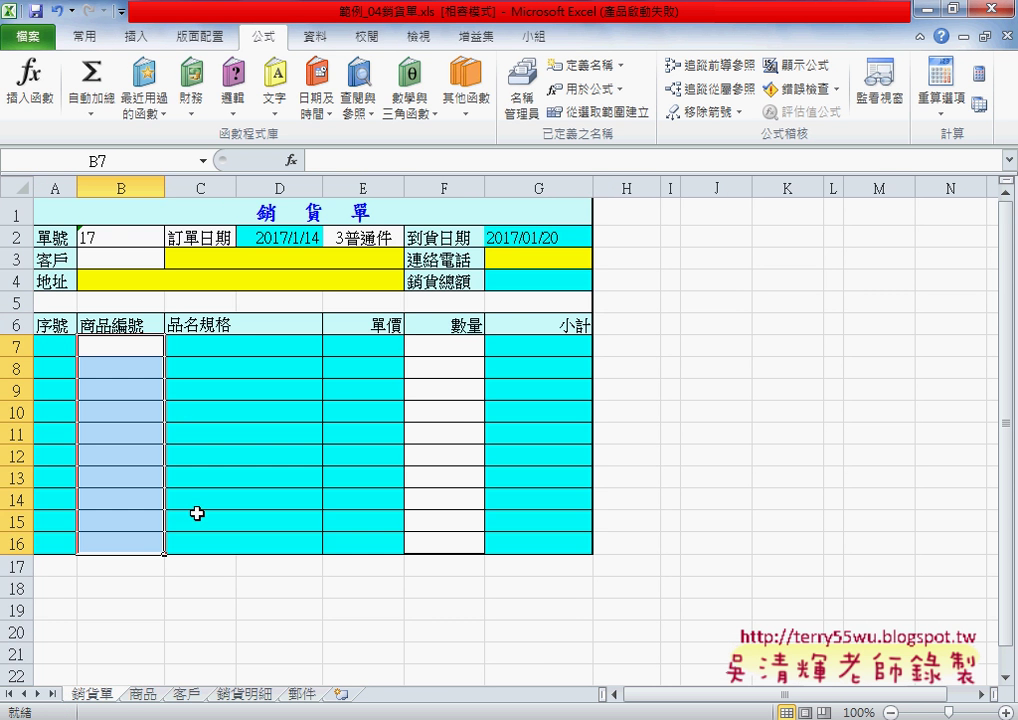
Back on 銷貨單, select product code cells B7:B16
left_click(141, 350)
left_click(291, 160)
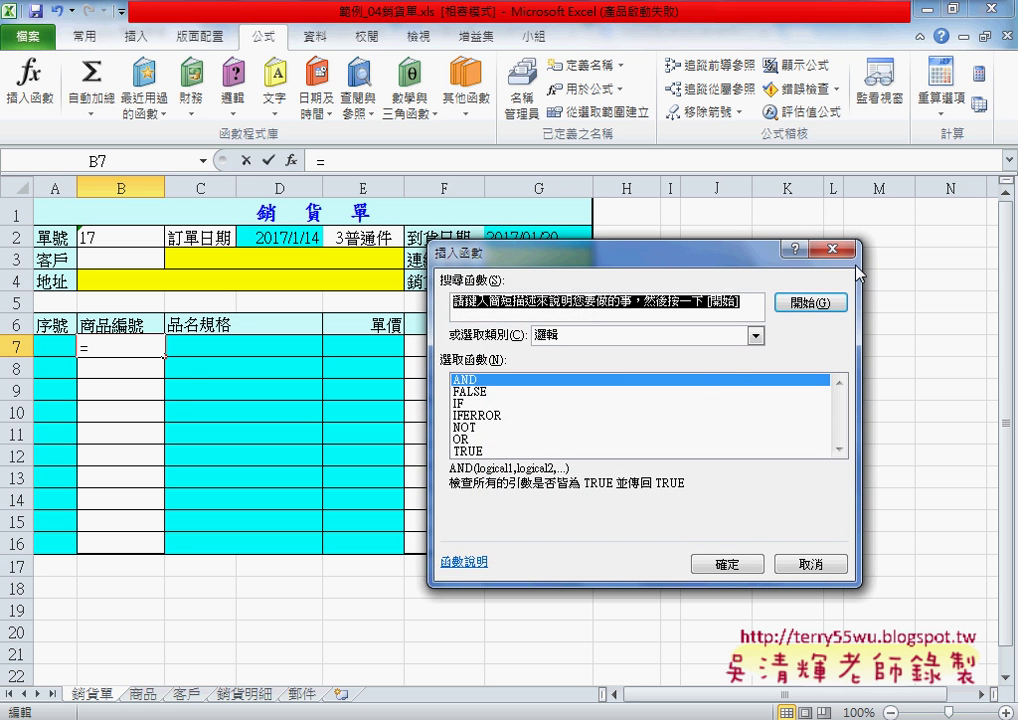
key("Escape")
left_click_drag(101, 349, 119, 540)
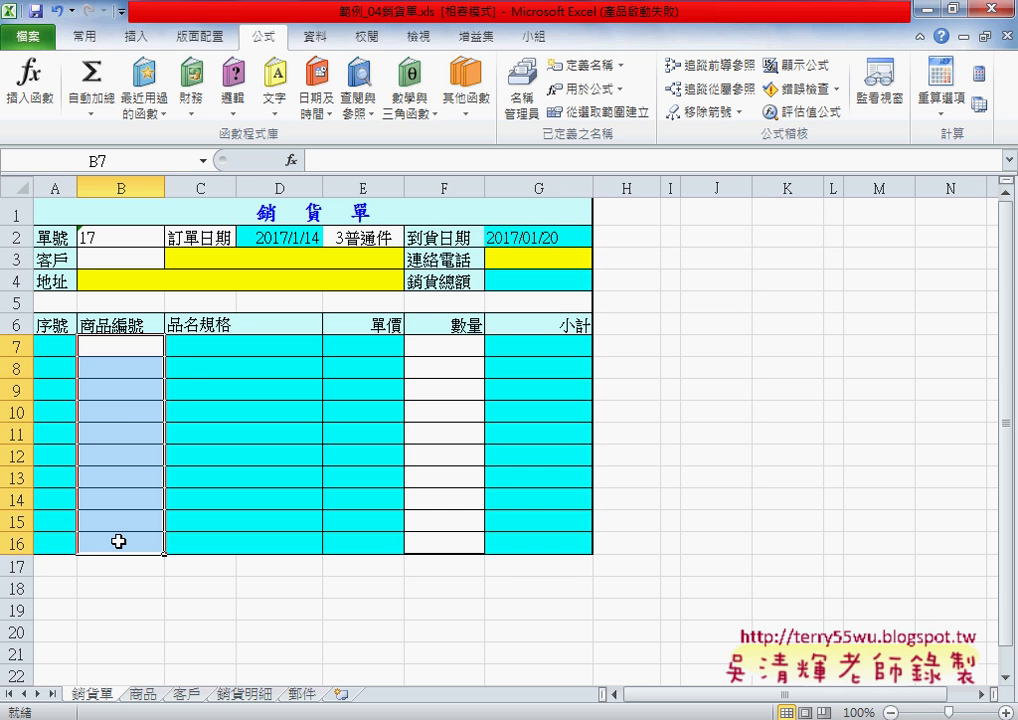
Give B7:B16 a List validation sourced from 商品編號, test B7's dropdown, then select C7
left_click(315, 36)
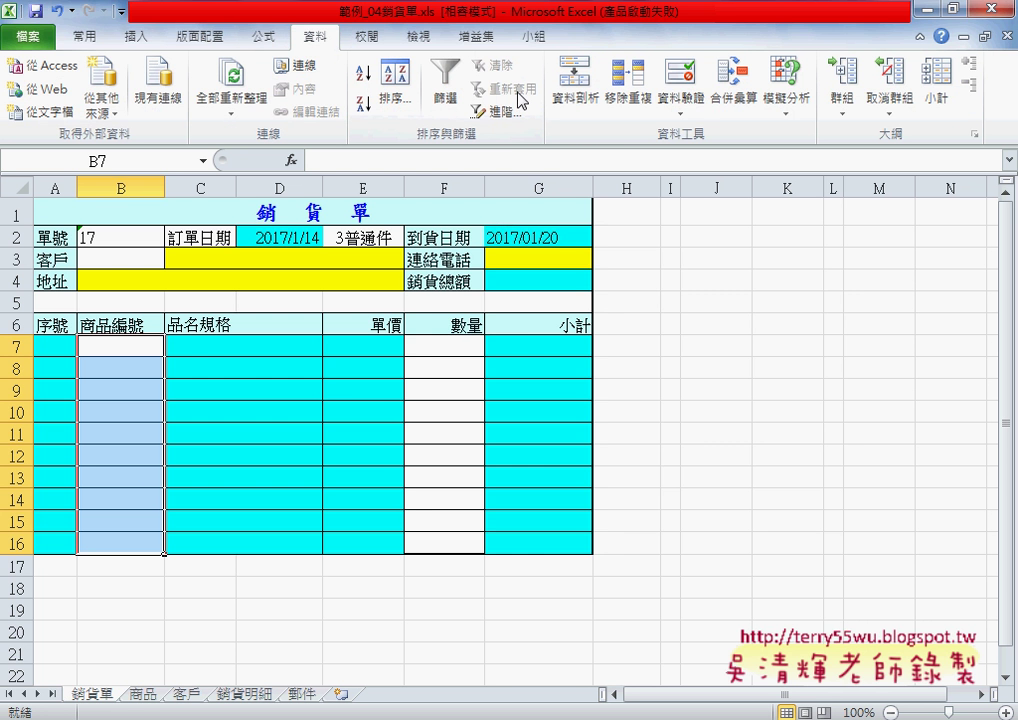
left_click(680, 80)
left_click(557, 370)
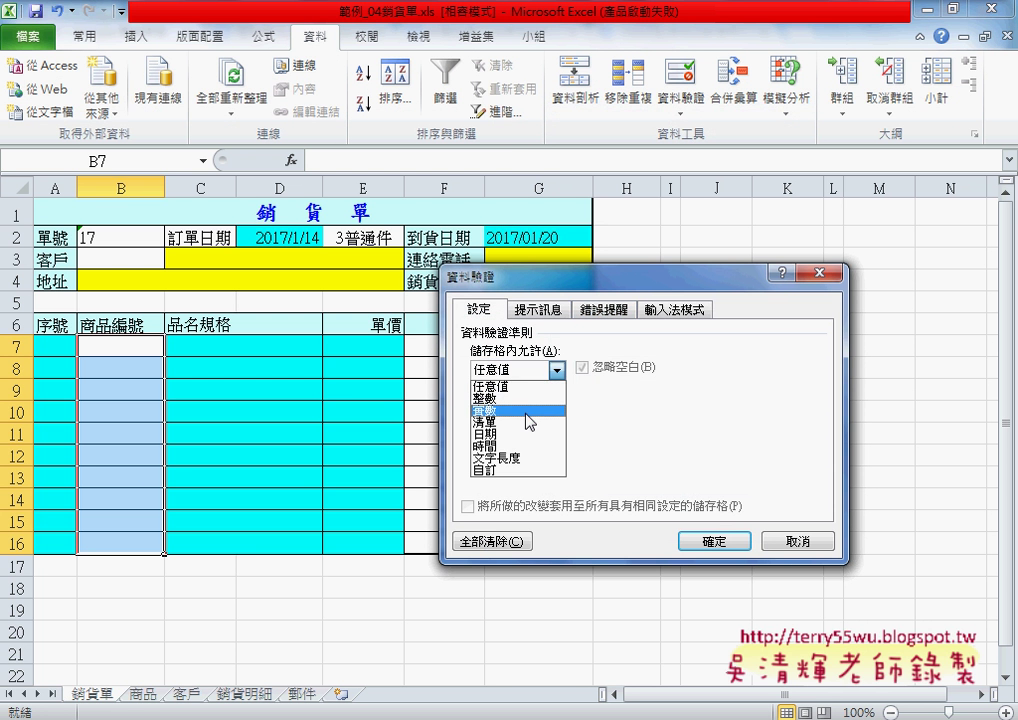
left_click(535, 421)
left_click(530, 448)
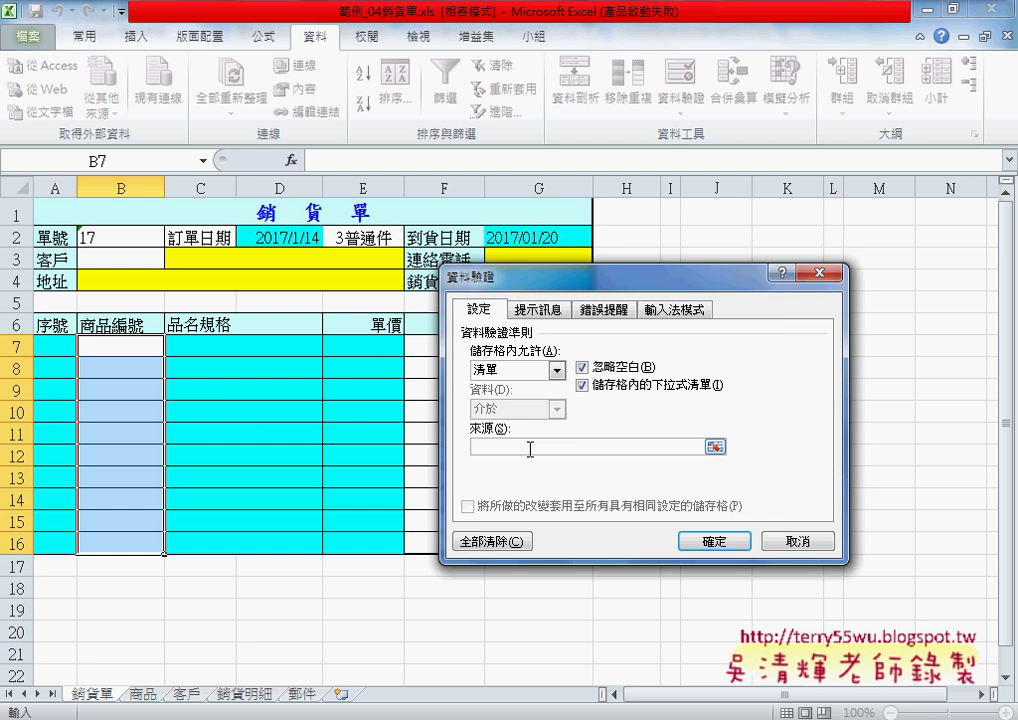
key("F3")
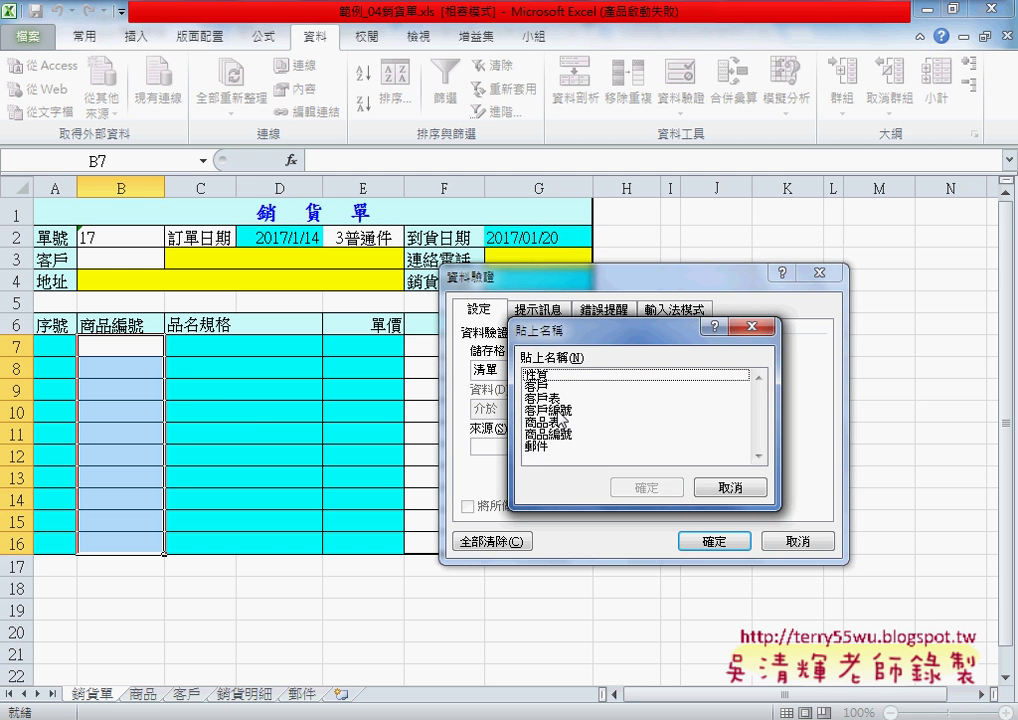
left_click(560, 435)
left_click(648, 487)
left_click(710, 541)
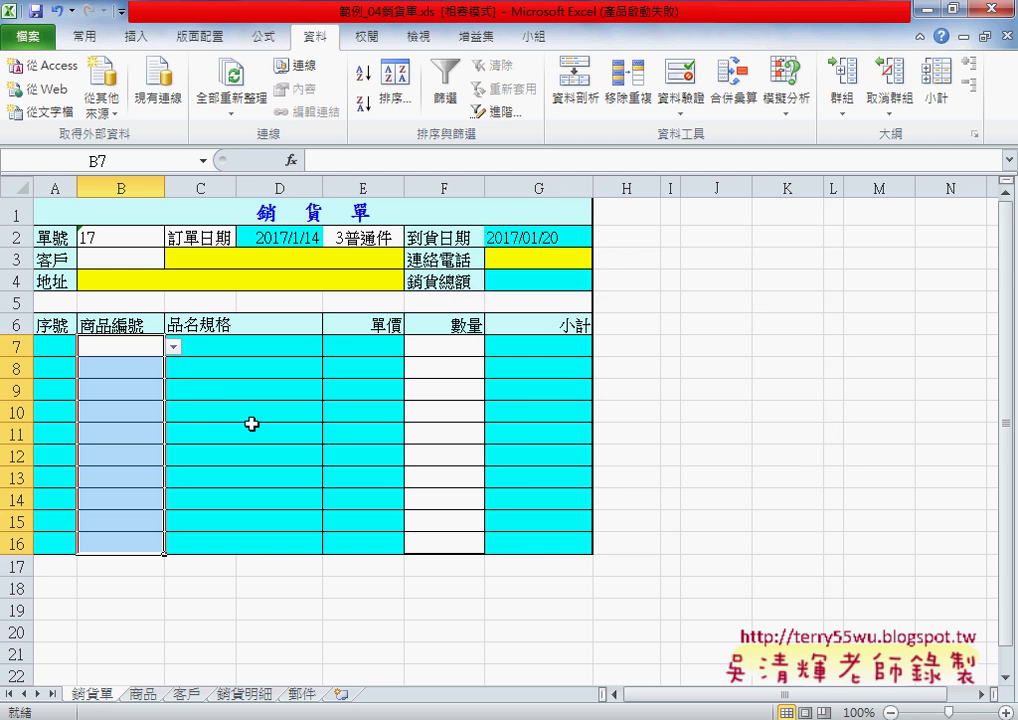
left_click(174, 346)
left_click(218, 345)
left_click(251, 346)
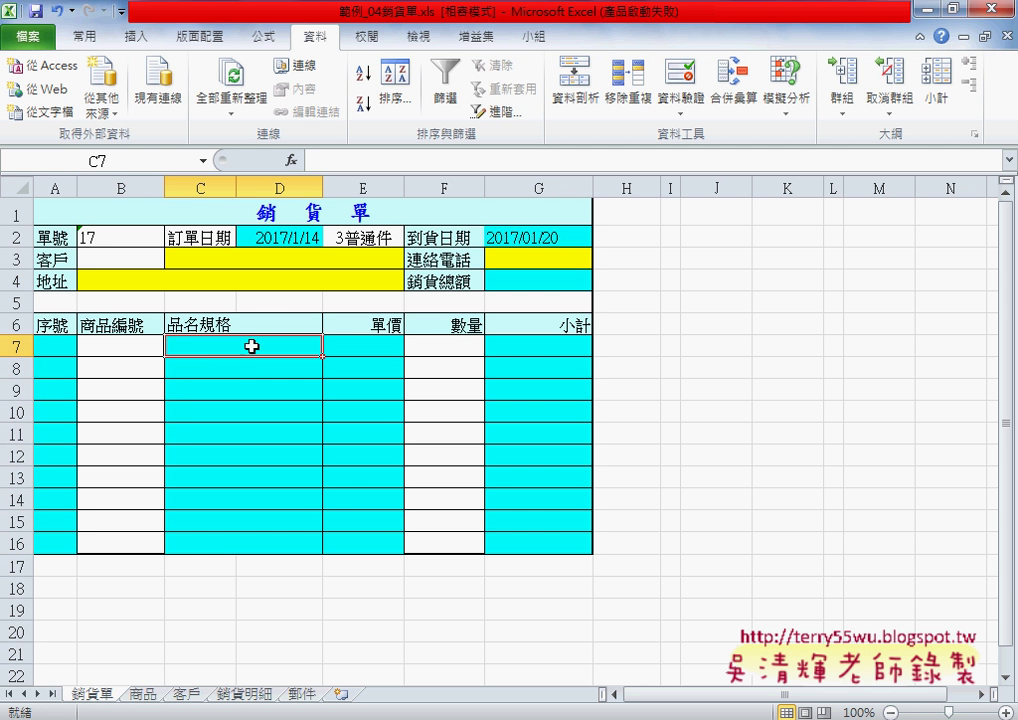
Insert the VLOOKUP function from Lookup & Reference into C7
left_click(297, 165)
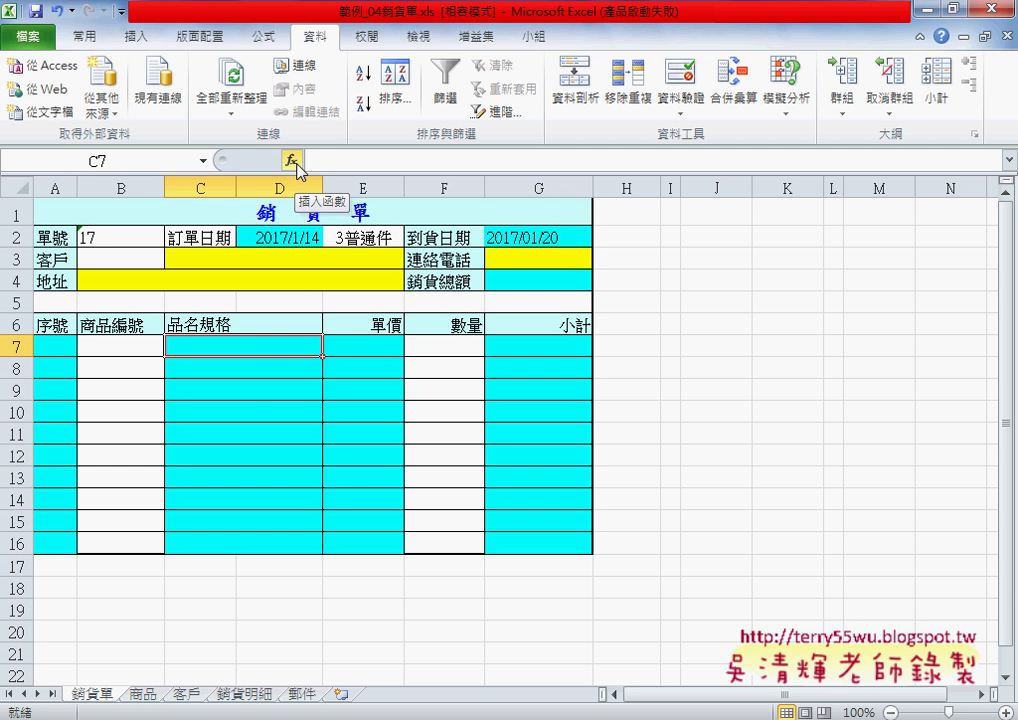
left_click(756, 337)
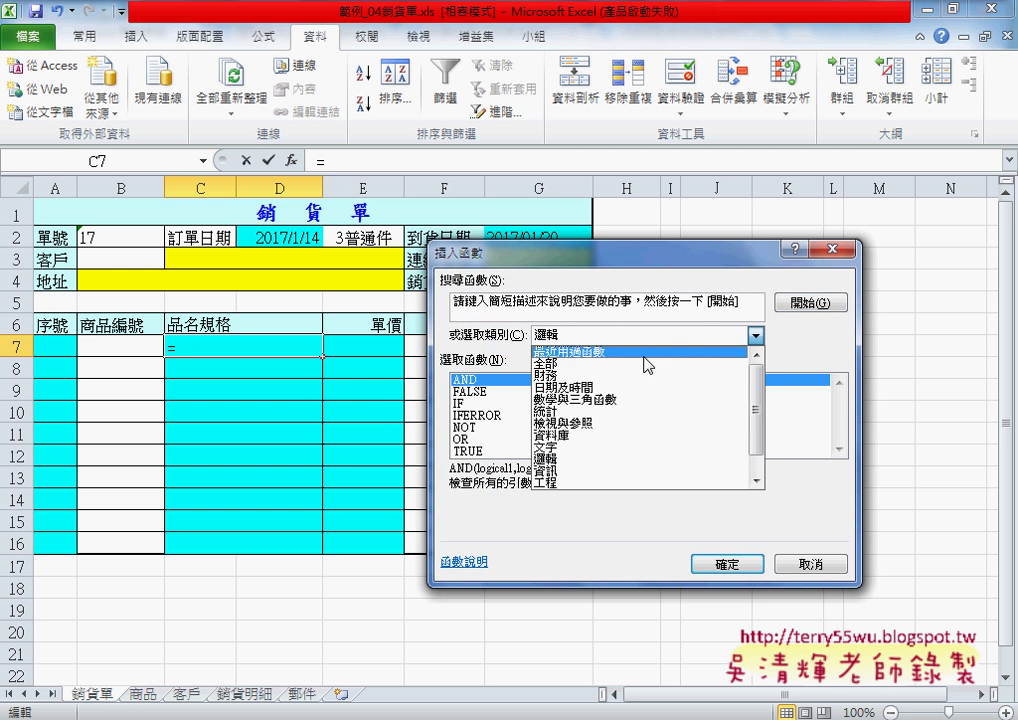
left_click(655, 430)
left_click_drag(839, 395, 839, 430)
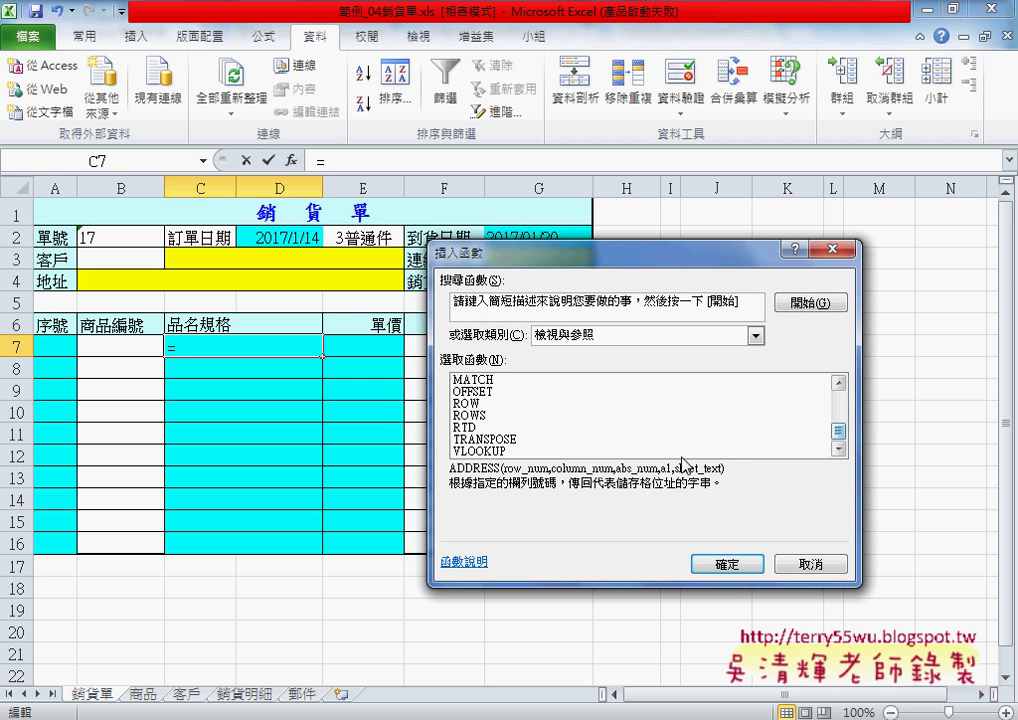
left_click(511, 452)
left_click(727, 565)
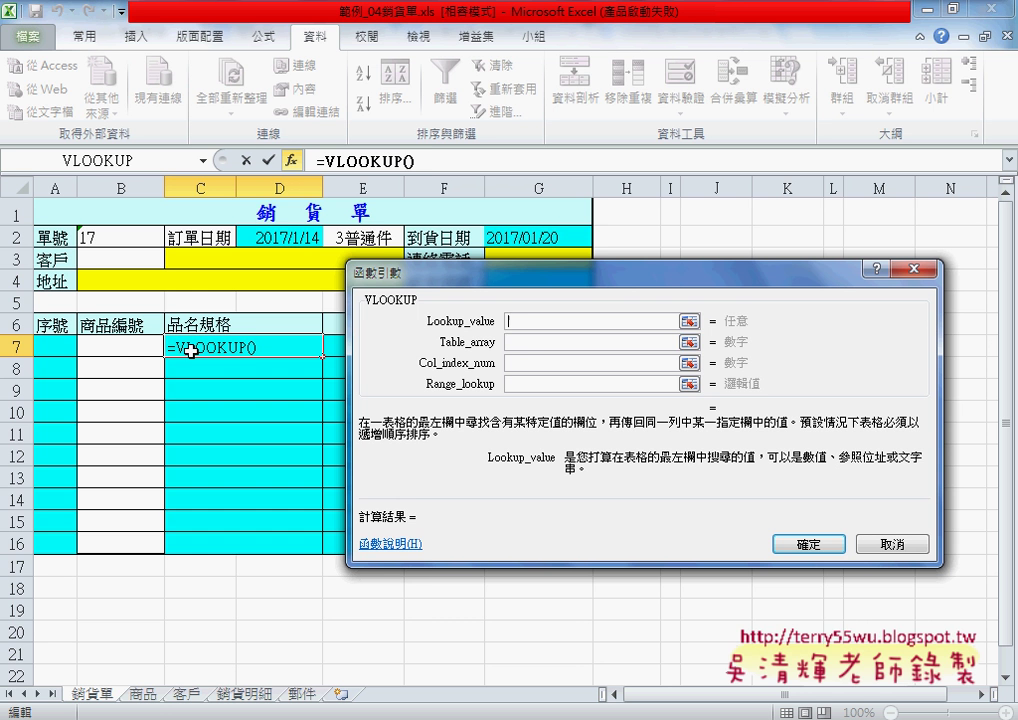
Complete =VLOOKUP(B7,商品表,2,0) in C7, then select its formula text for cutting
left_click(133, 351)
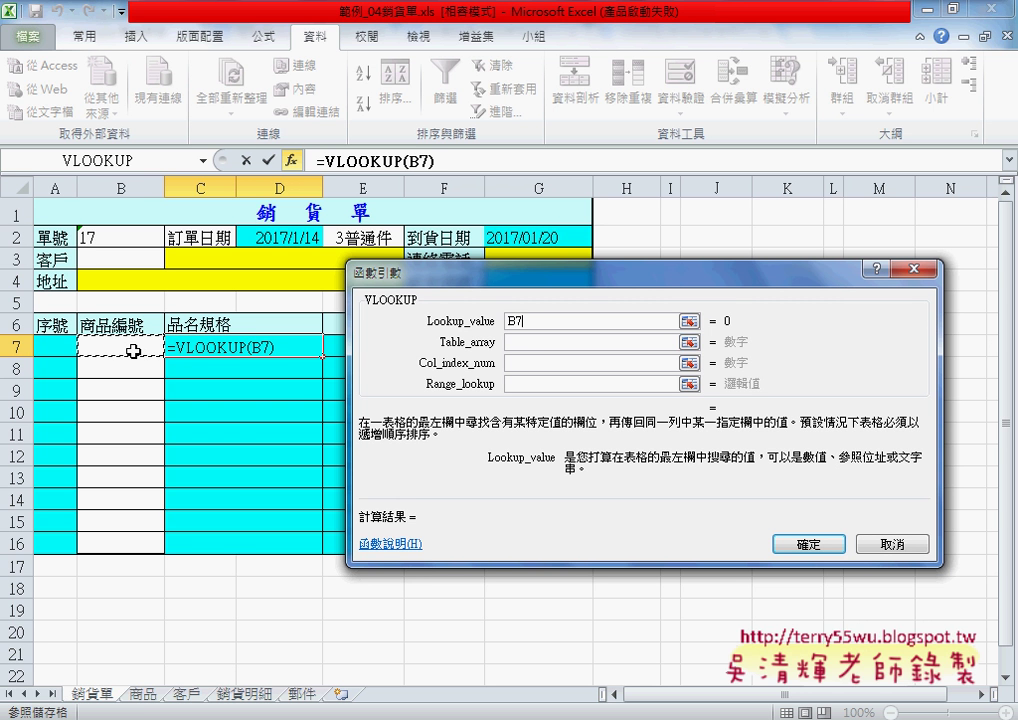
left_click(524, 342)
key("F3")
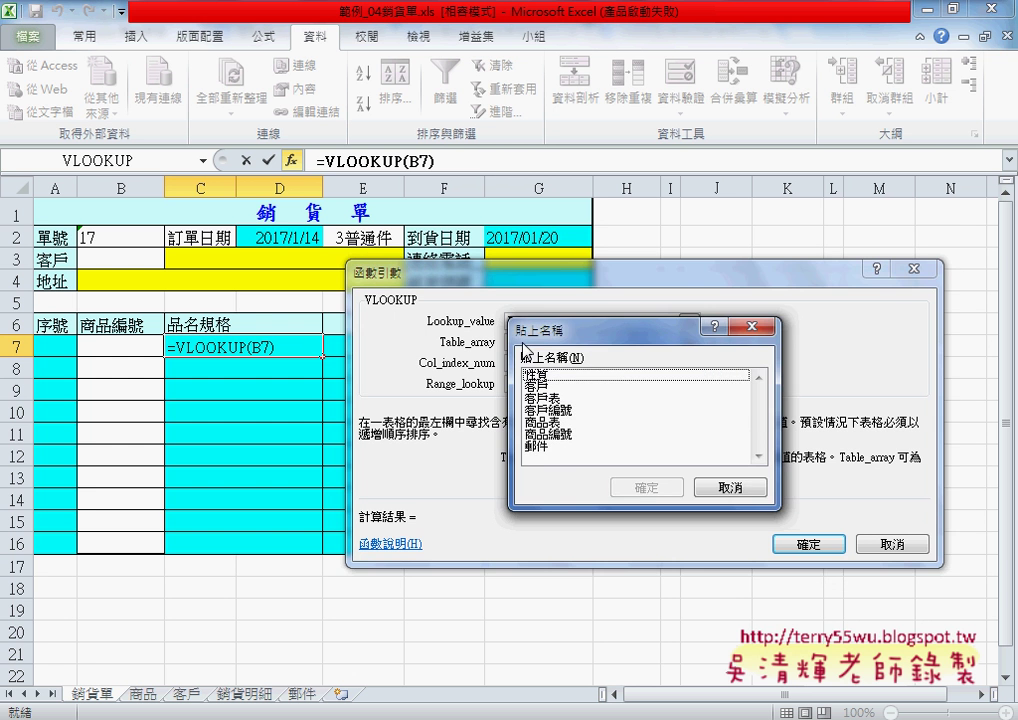
double_click(556, 424)
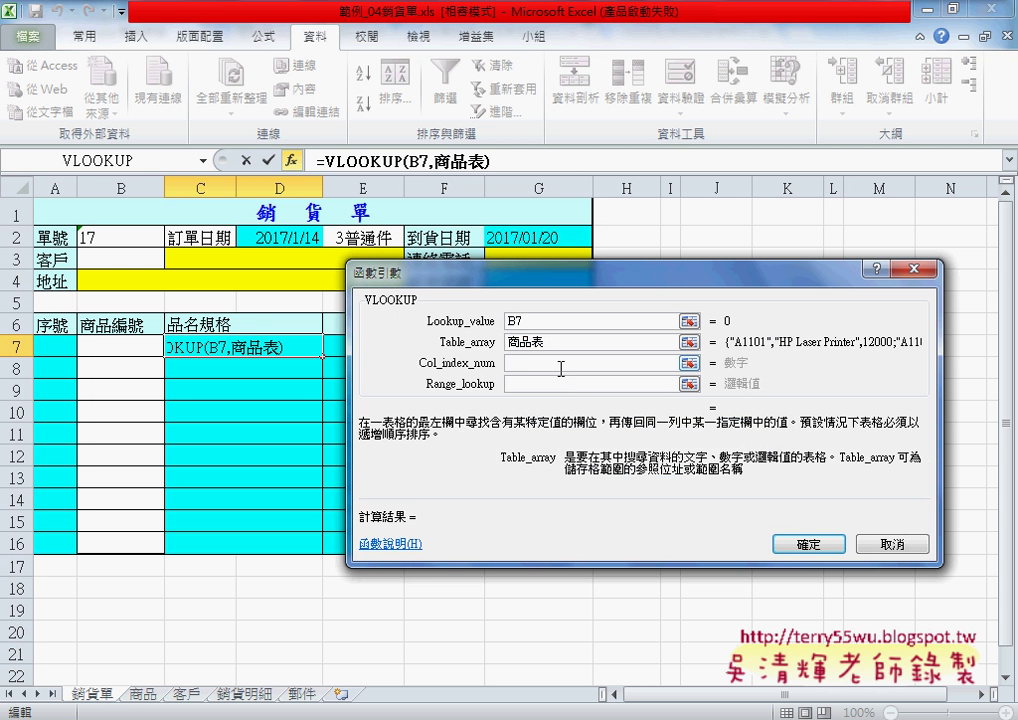
left_click(561, 368)
type("2")
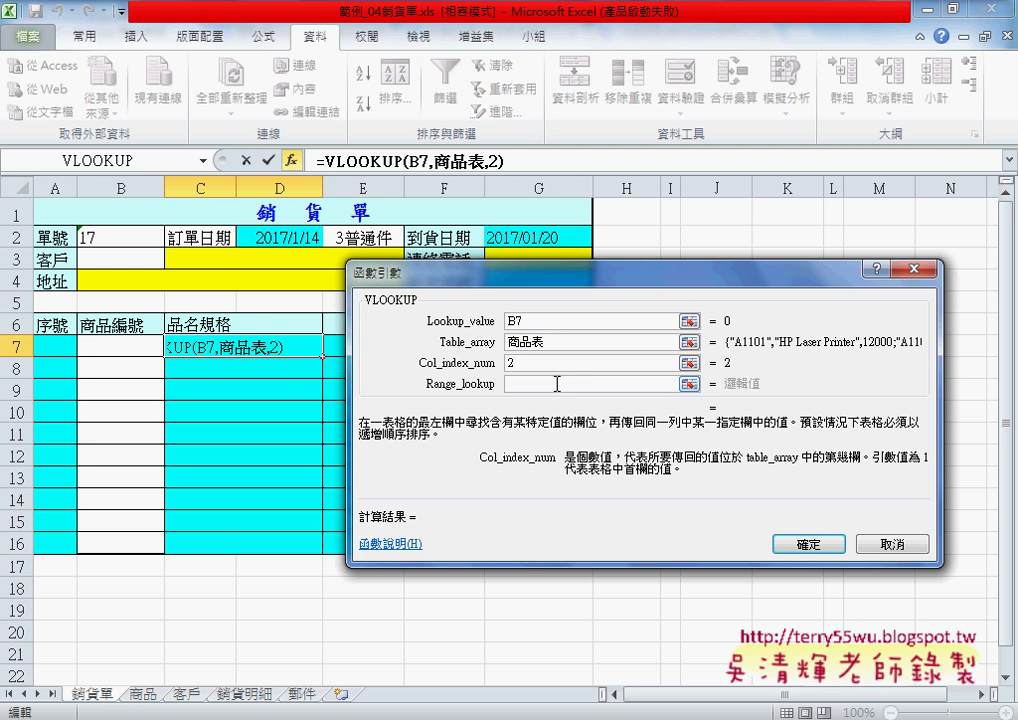
left_click(557, 384)
type("0")
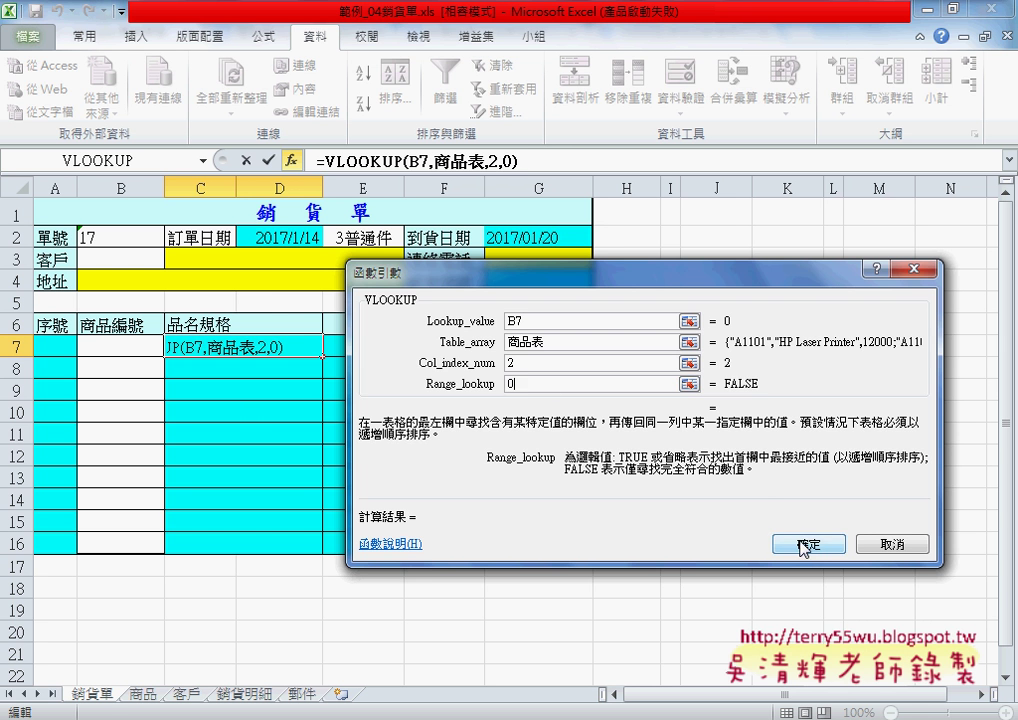
left_click(806, 544)
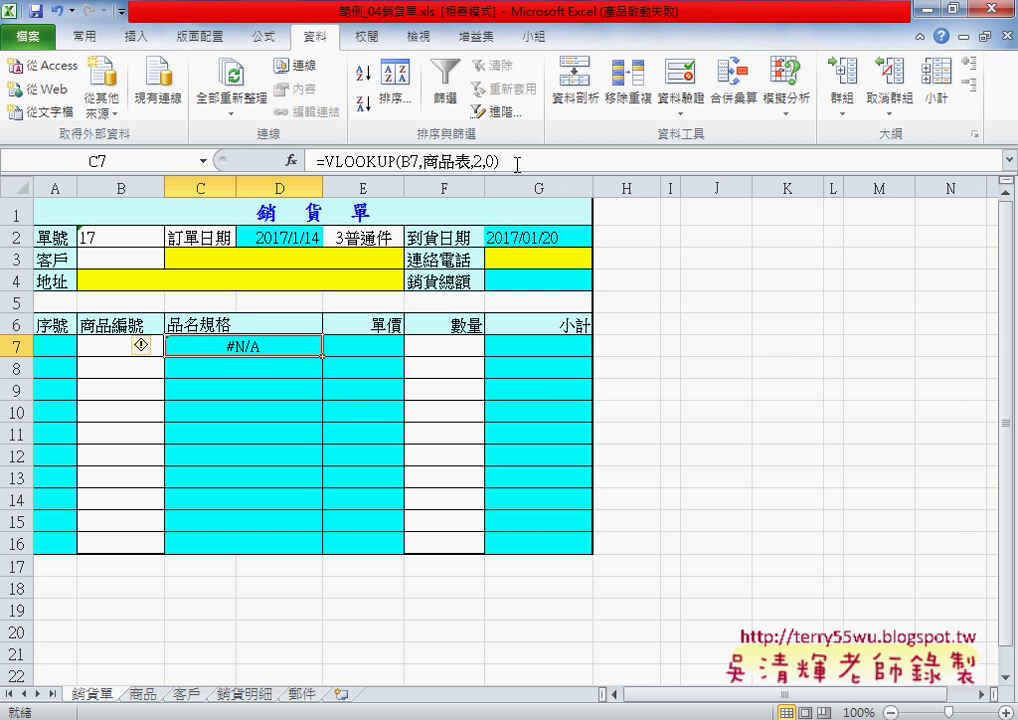
left_click_drag(518, 161, 316, 161)
right_click(360, 161)
Cut the VLOOKUP text and insert a Logical IF function in C7
left_click(403, 171)
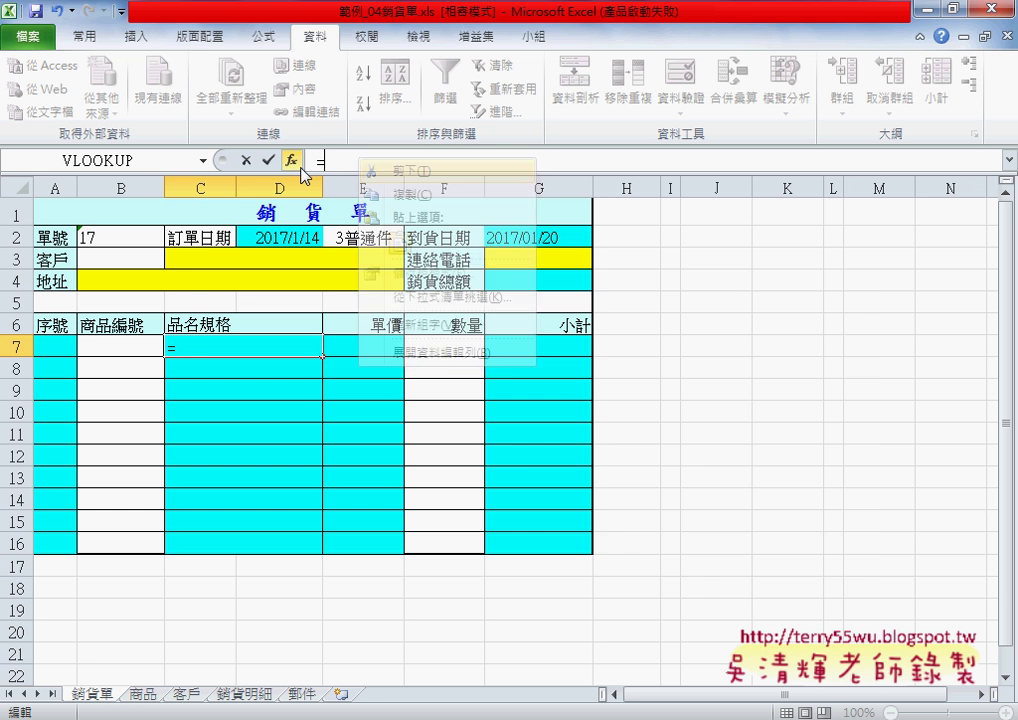
left_click(291, 160)
left_click(580, 337)
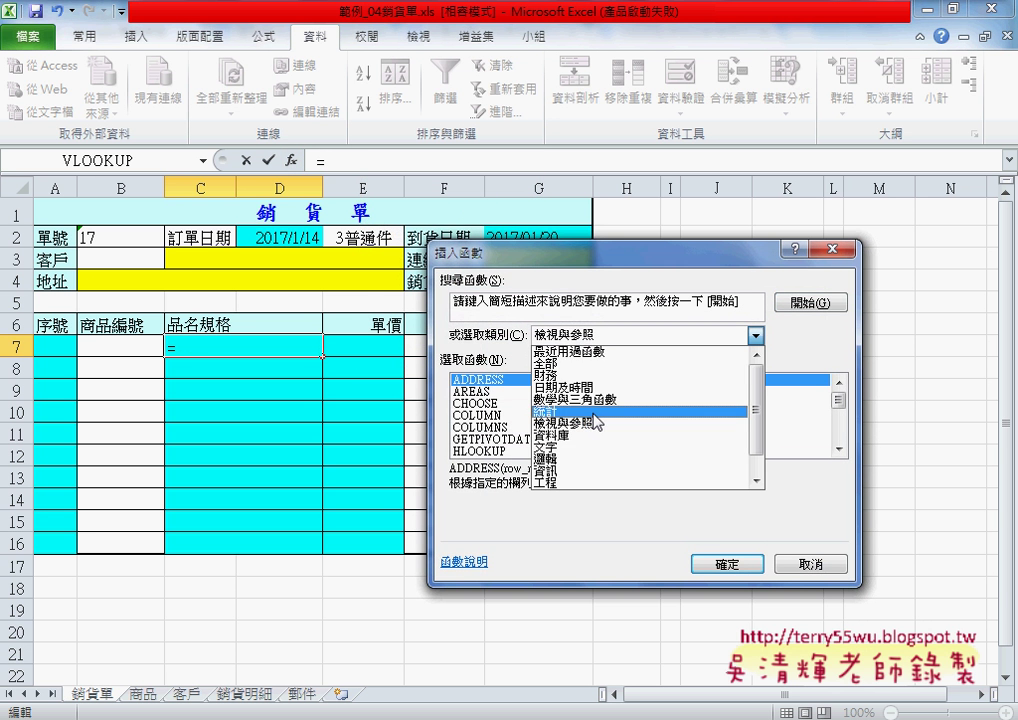
left_click(600, 459)
double_click(461, 404)
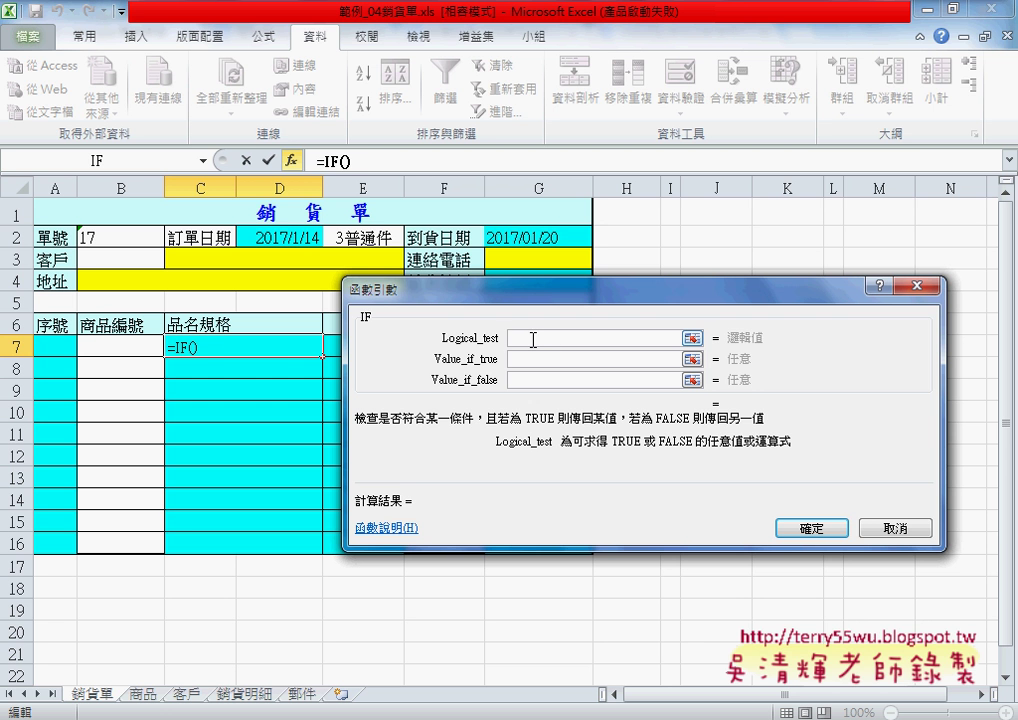
Set the IF test to B7="" and the true value to ""
left_click(125, 348)
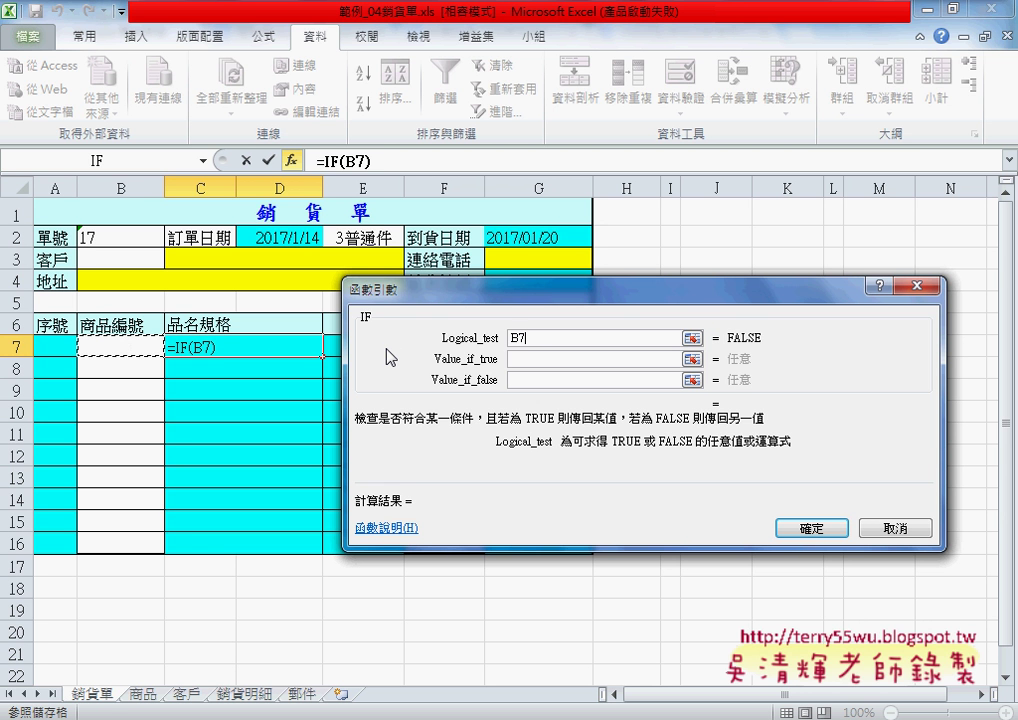
type("=")
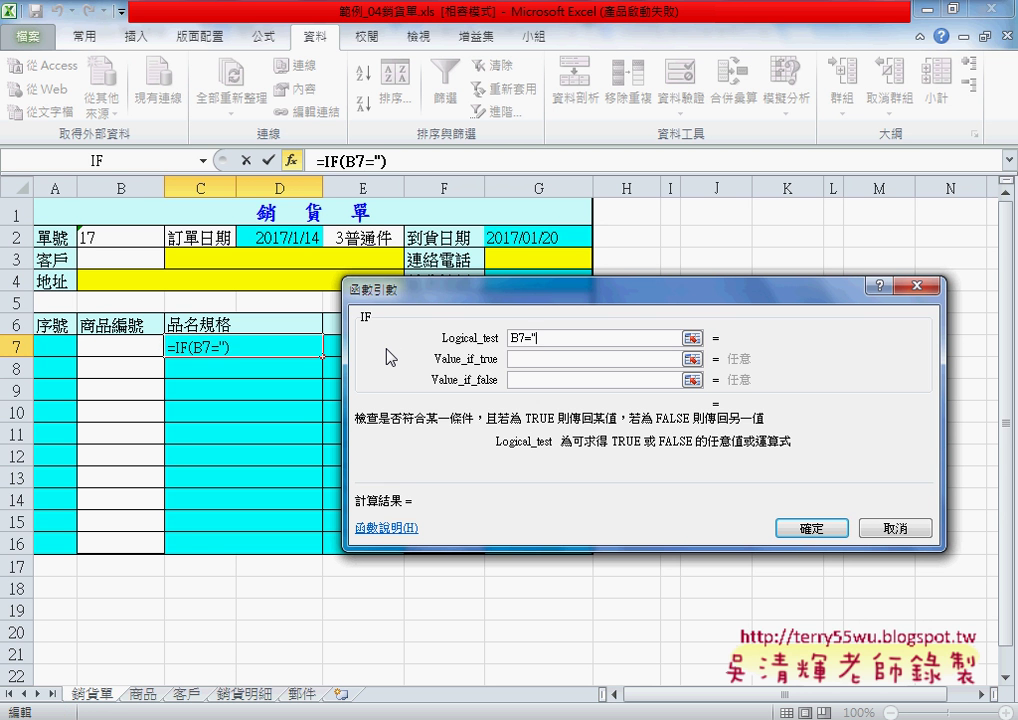
type("\"")
left_click(547, 357)
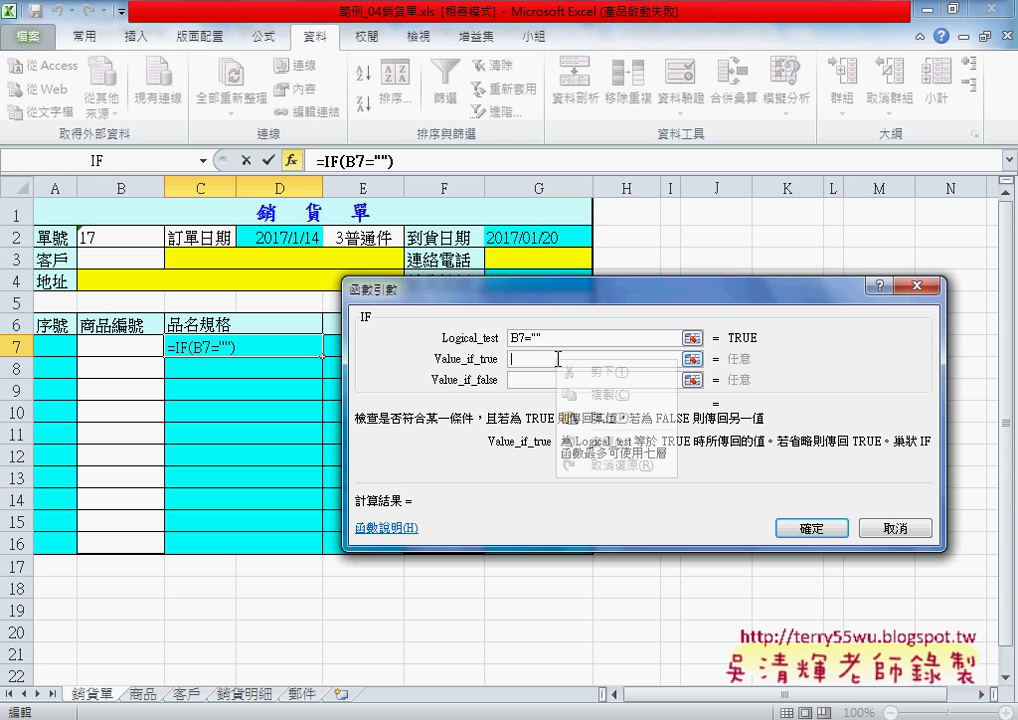
right_click(555, 359)
left_click(529, 364)
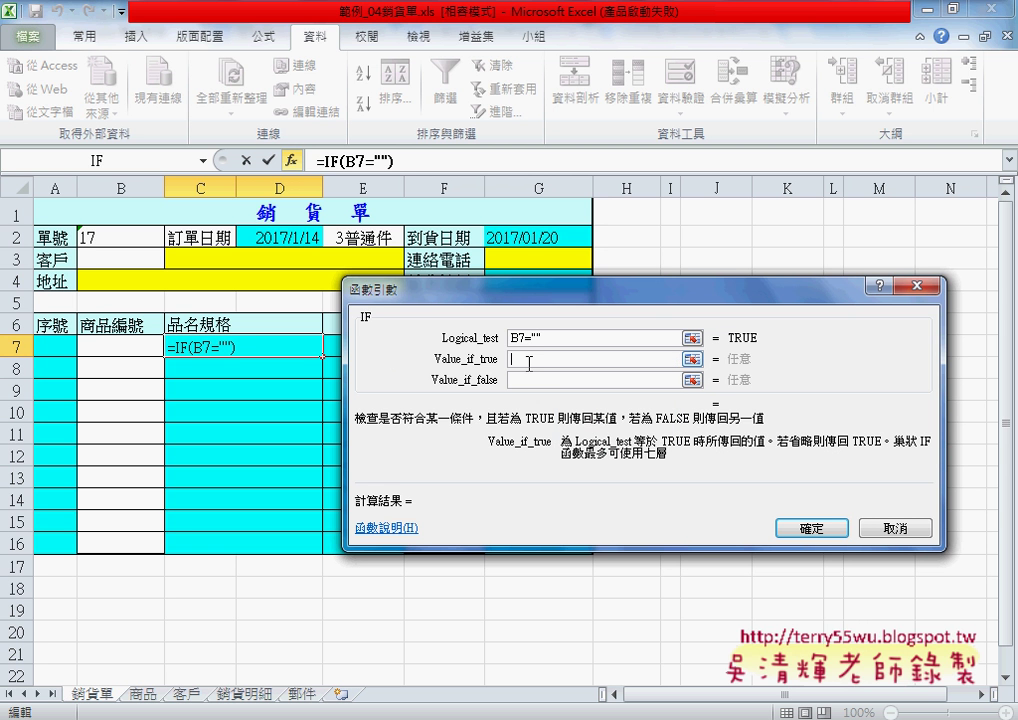
type("\"\"")
Paste VLOOKUP(B7,商品表,2,0) as the false value and confirm the IF formula
left_click(534, 381)
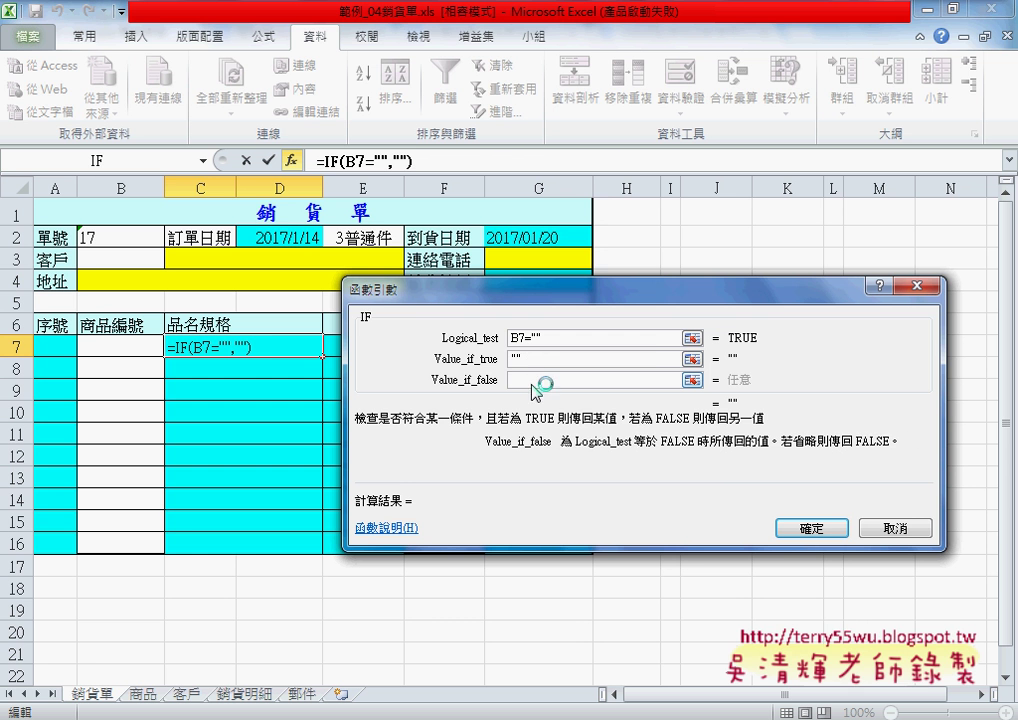
right_click(530, 386)
left_click(565, 447)
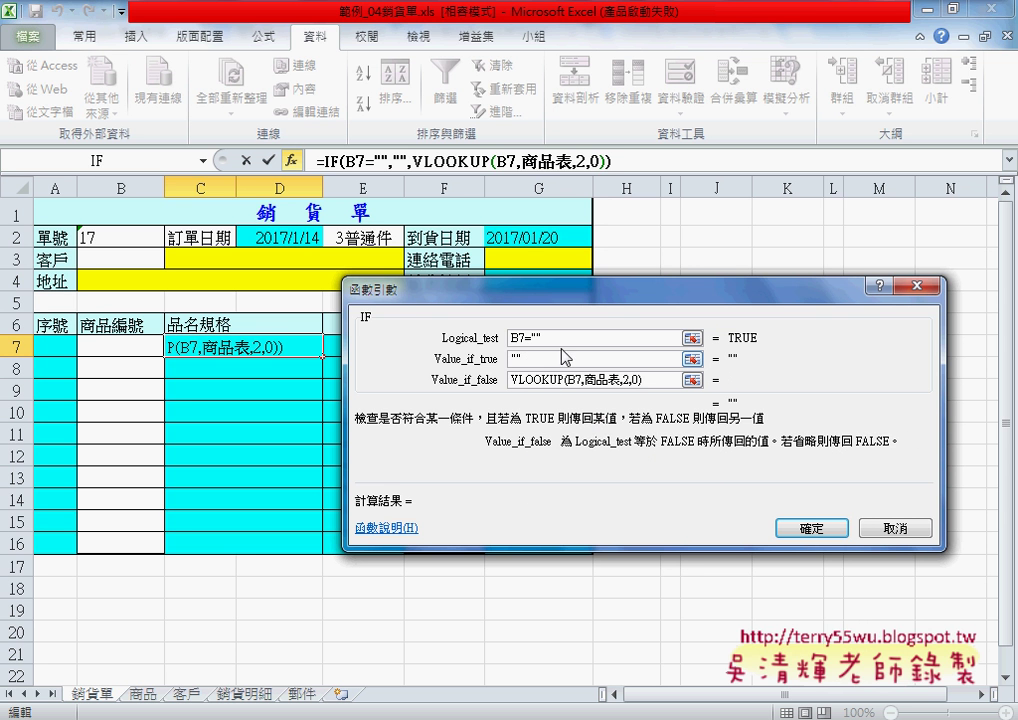
left_click(551, 337)
left_click(546, 361)
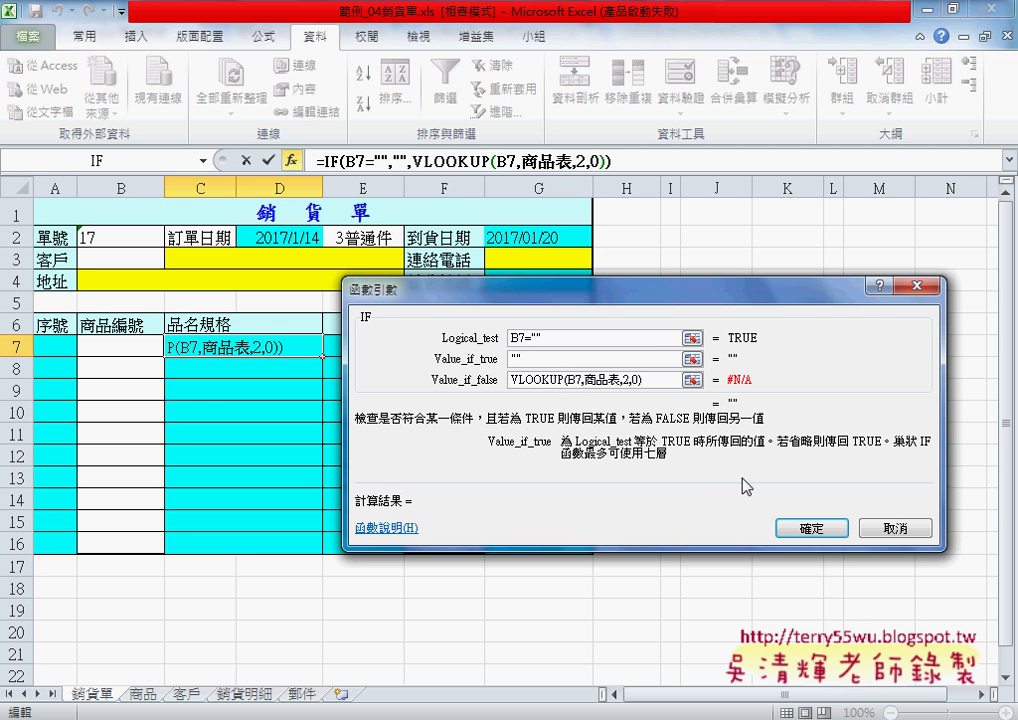
left_click(659, 382)
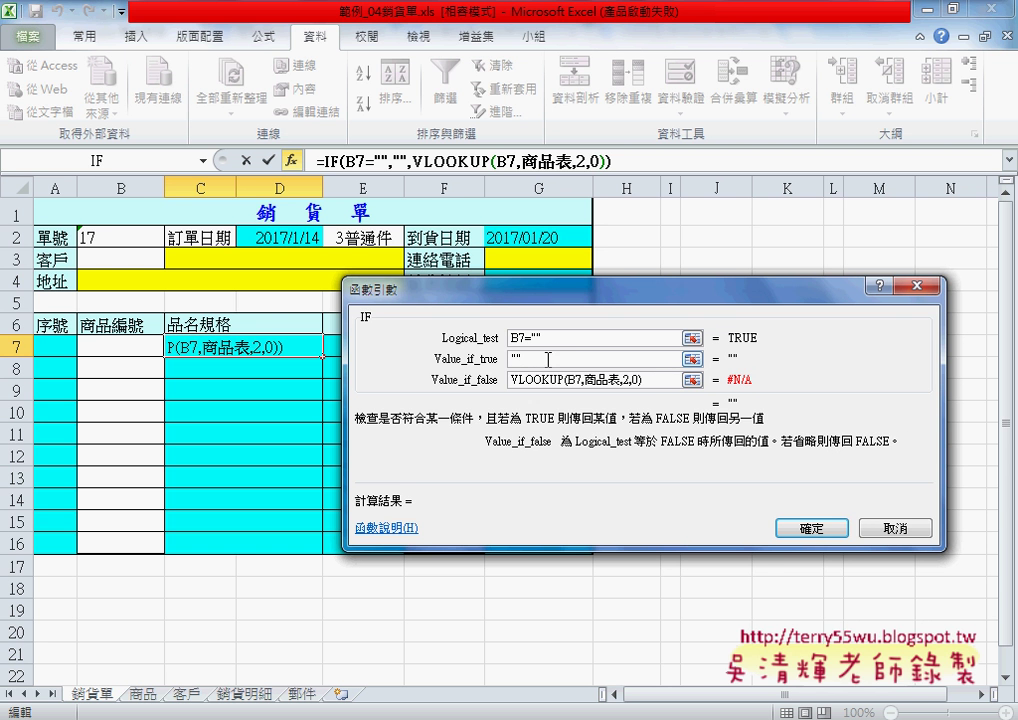
left_click(810, 527)
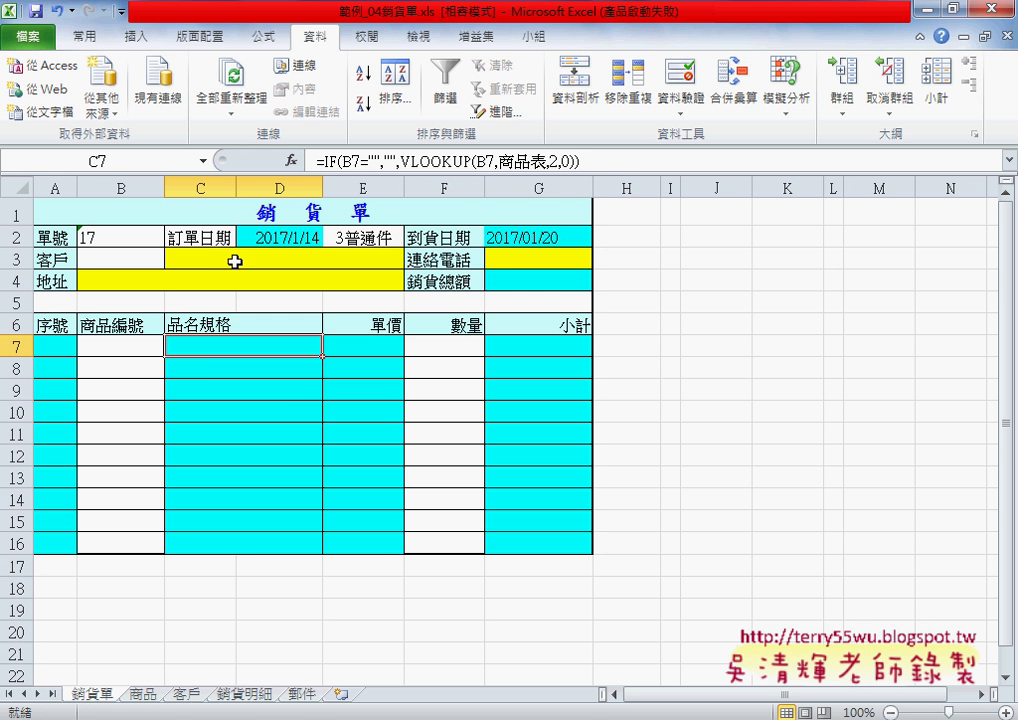
Copy C7's IF lookup formula text from the formula bar
left_click(314, 160)
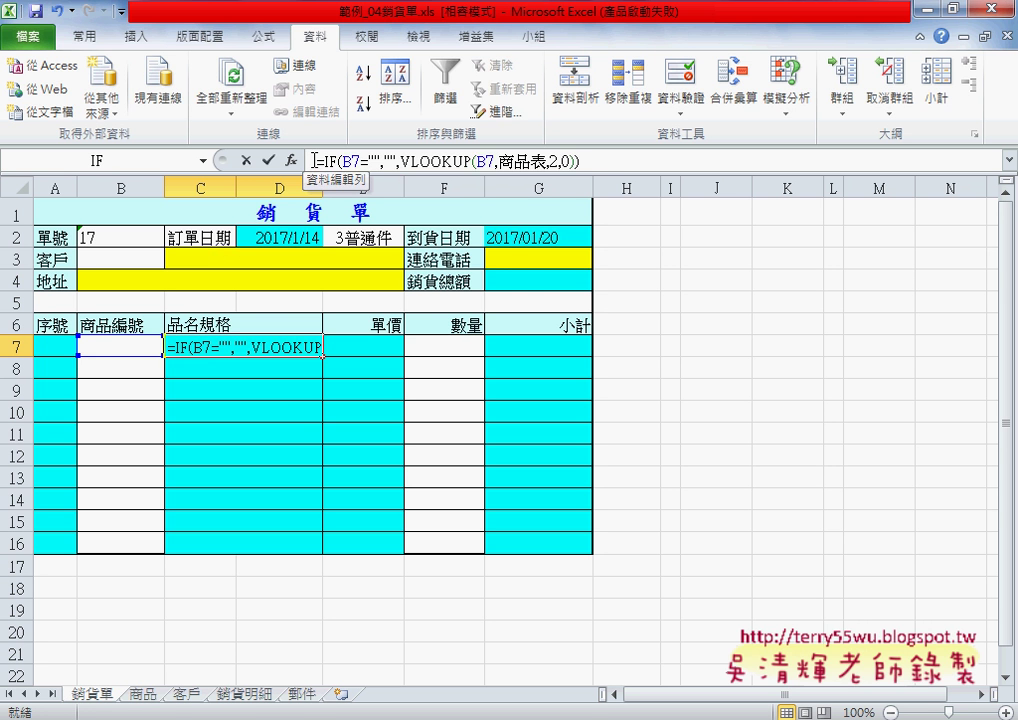
left_click_drag(318, 160, 580, 160)
right_click(488, 166)
left_click(524, 204)
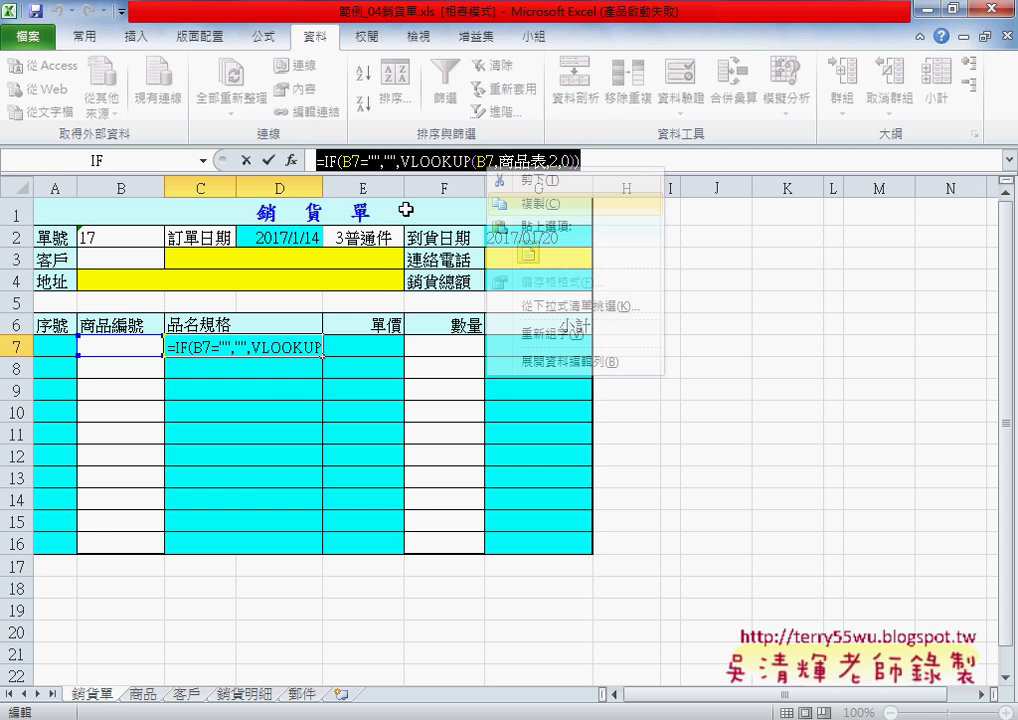
left_click(245, 160)
Paste the lookup into E7 with column 3 to fetch the unit price
left_click(380, 348)
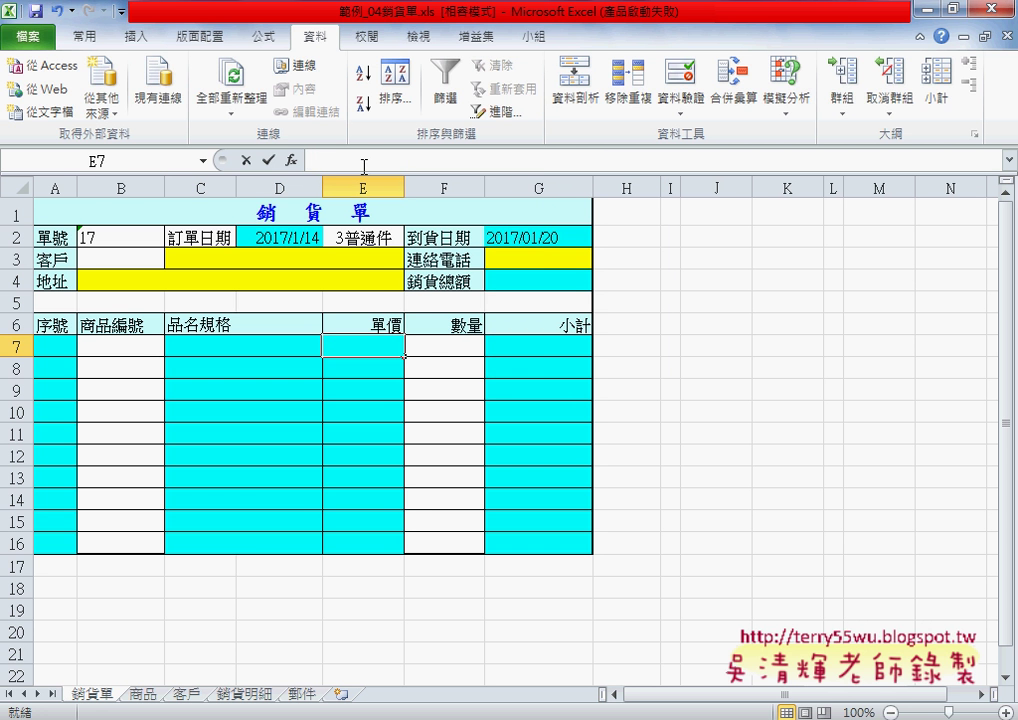
left_click(361, 161)
right_click(362, 162)
left_click(405, 250)
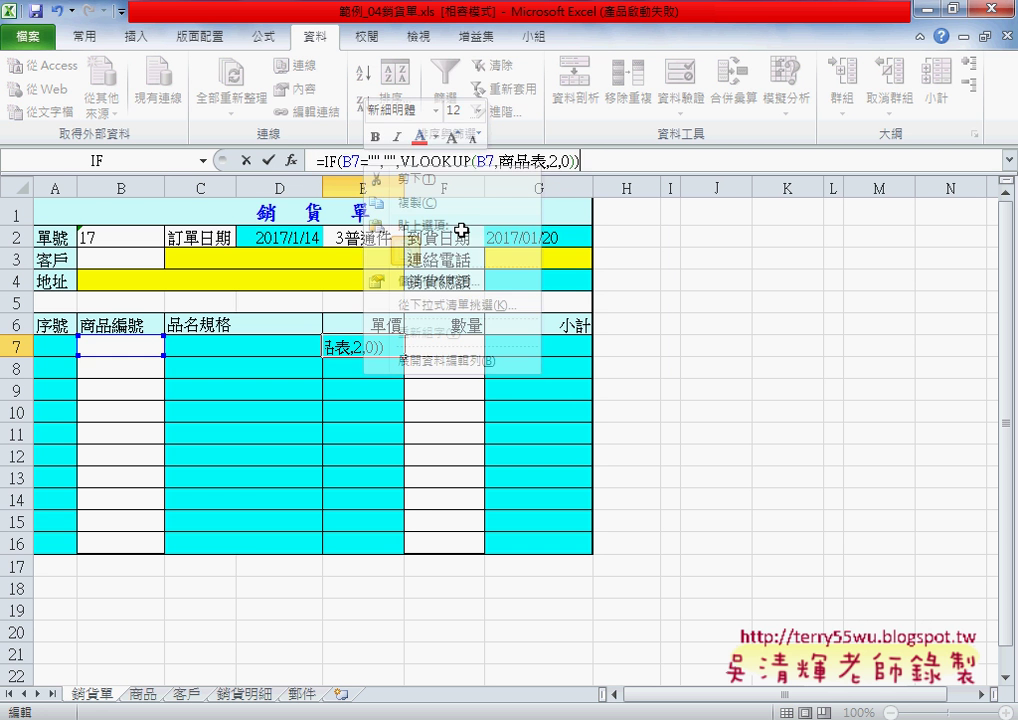
type("3")
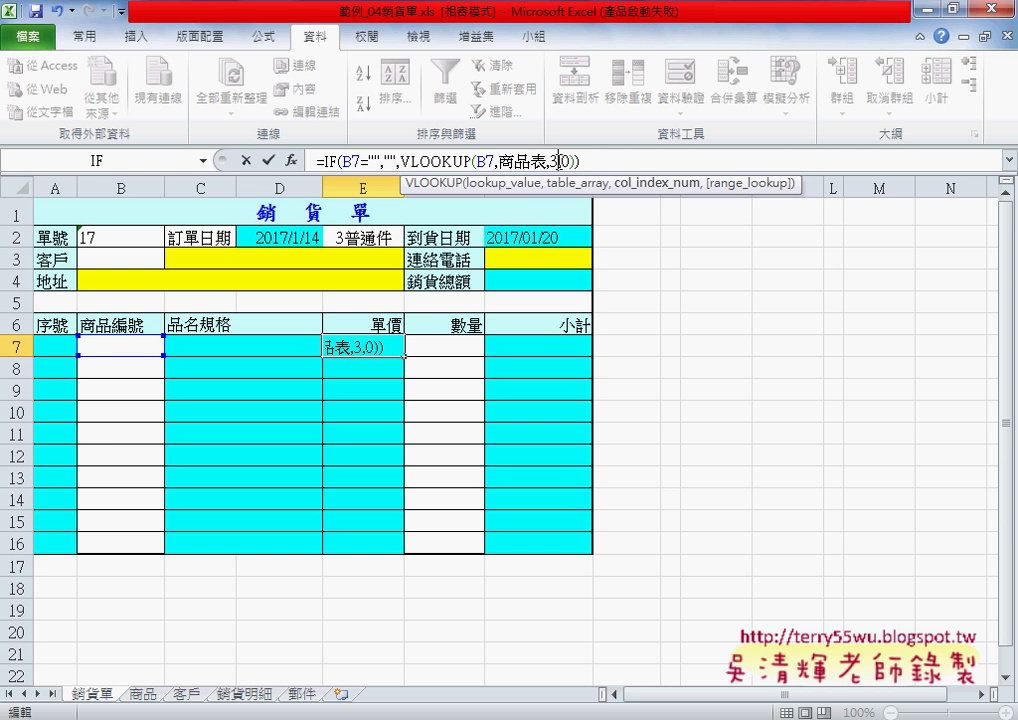
left_click(268, 160)
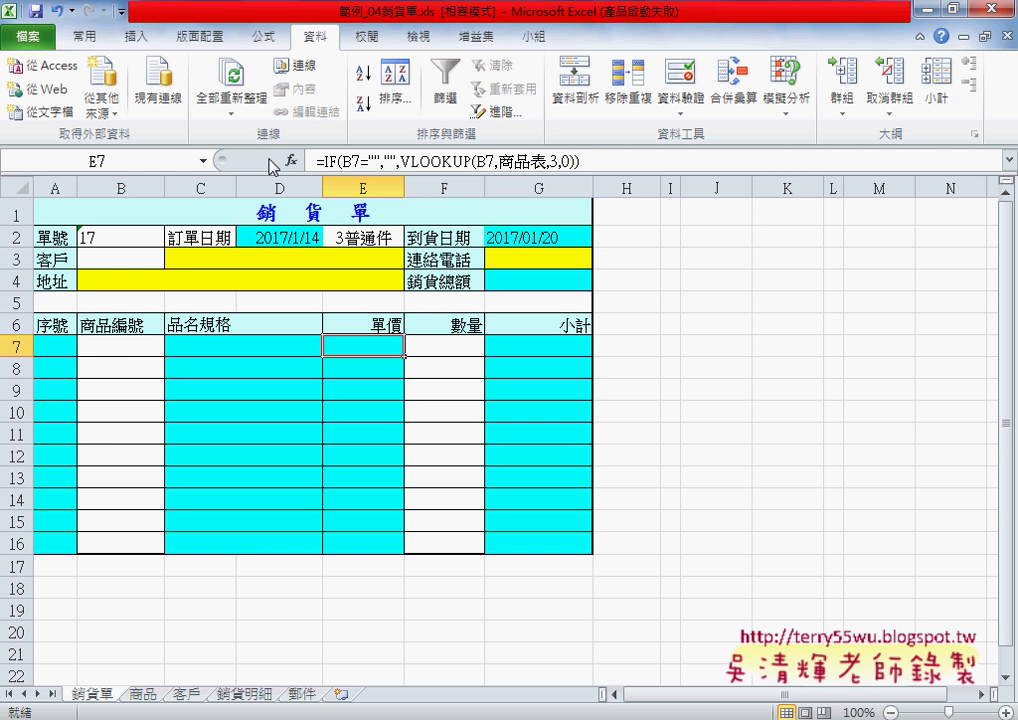
Choose A1103 in B7, showing Acer Midea Player at 50,000, then start a formula in A7
left_click(174, 346)
left_click(100, 370)
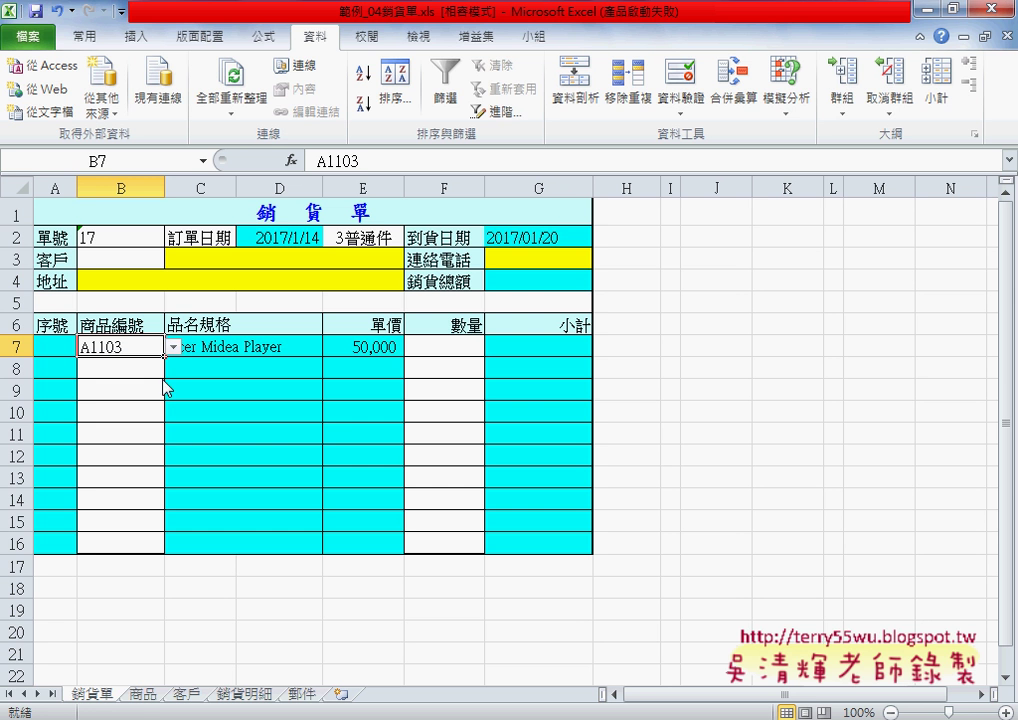
left_click(50, 346)
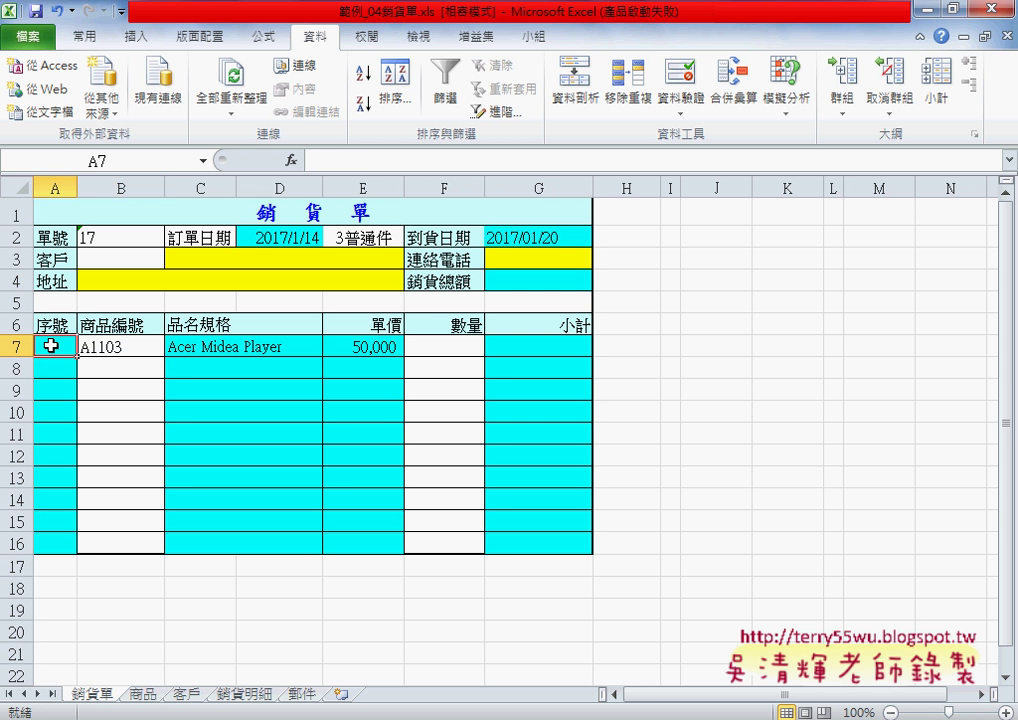
left_click(291, 160)
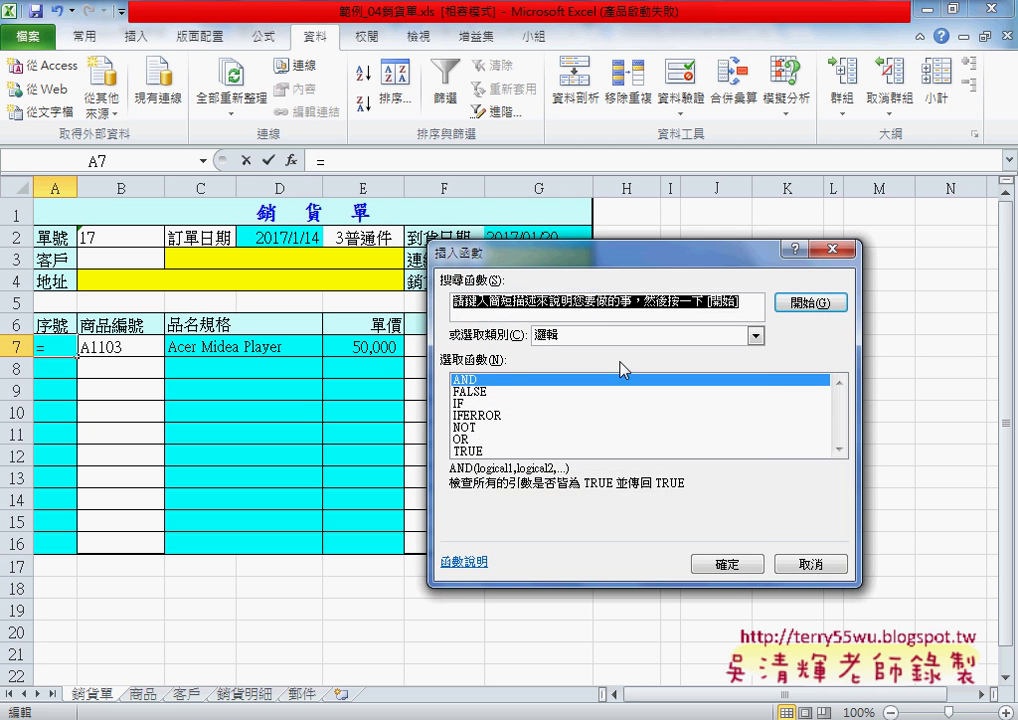
Enter =ROW()-6 in A7 so it shows 1
left_click(620, 336)
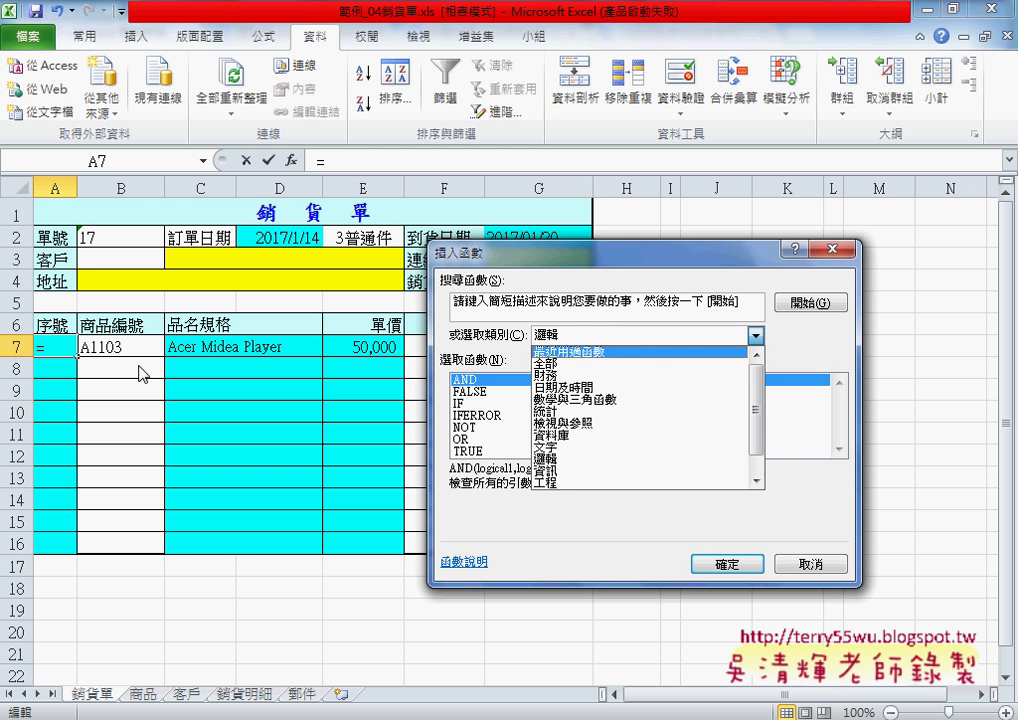
left_click(565, 422)
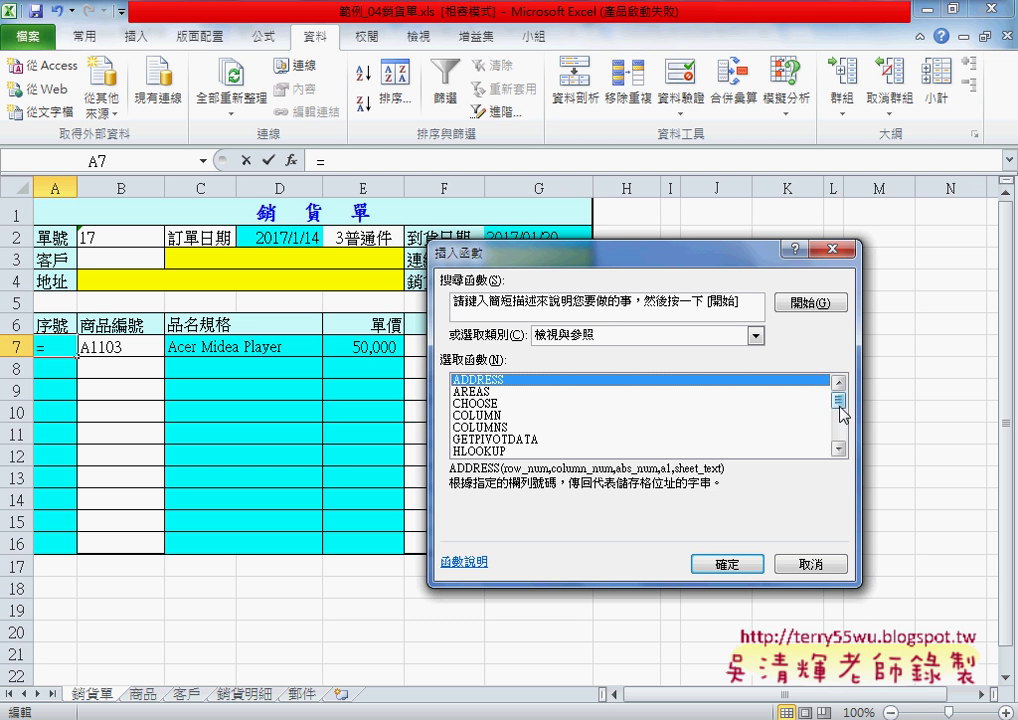
left_click_drag(840, 403, 840, 440)
double_click(557, 403)
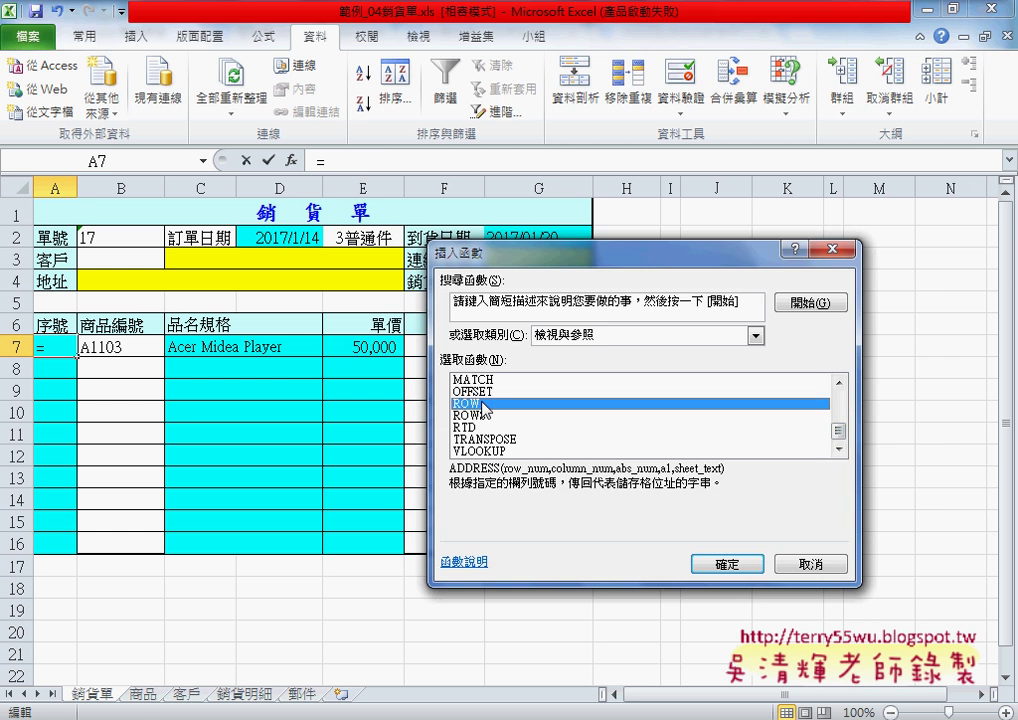
left_click(795, 559)
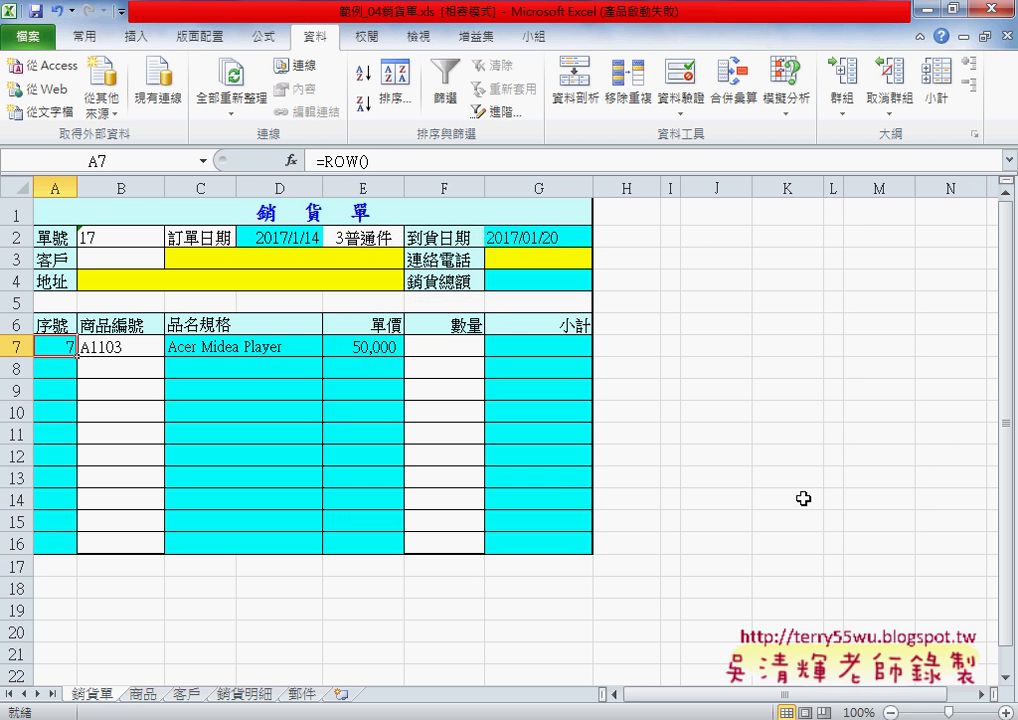
left_click(423, 160)
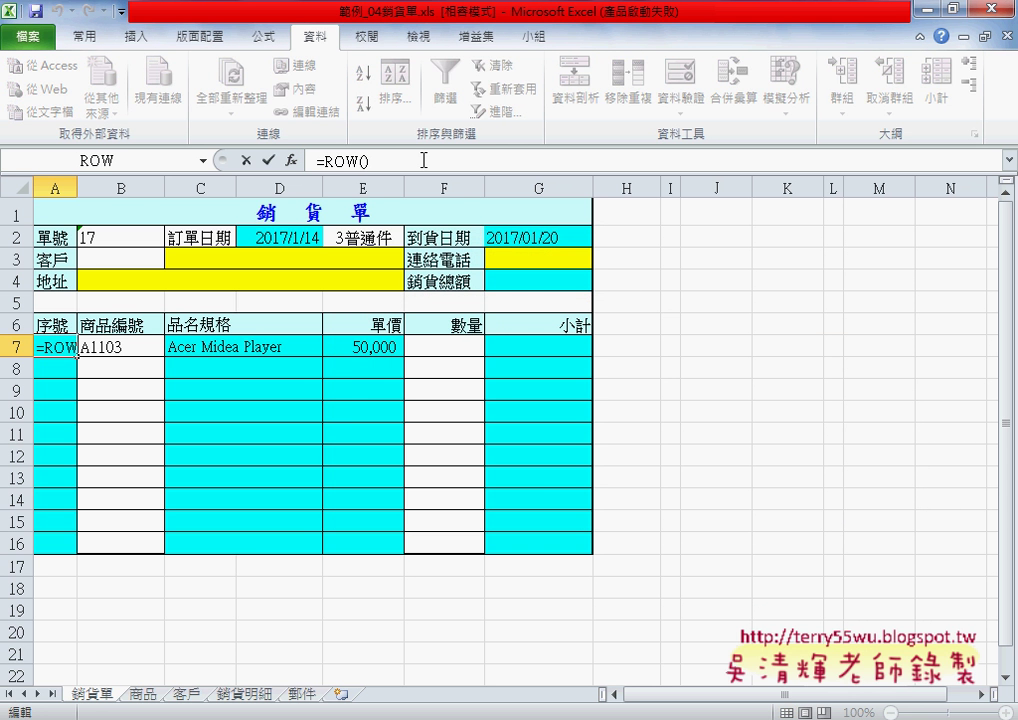
type("-6")
left_click(268, 160)
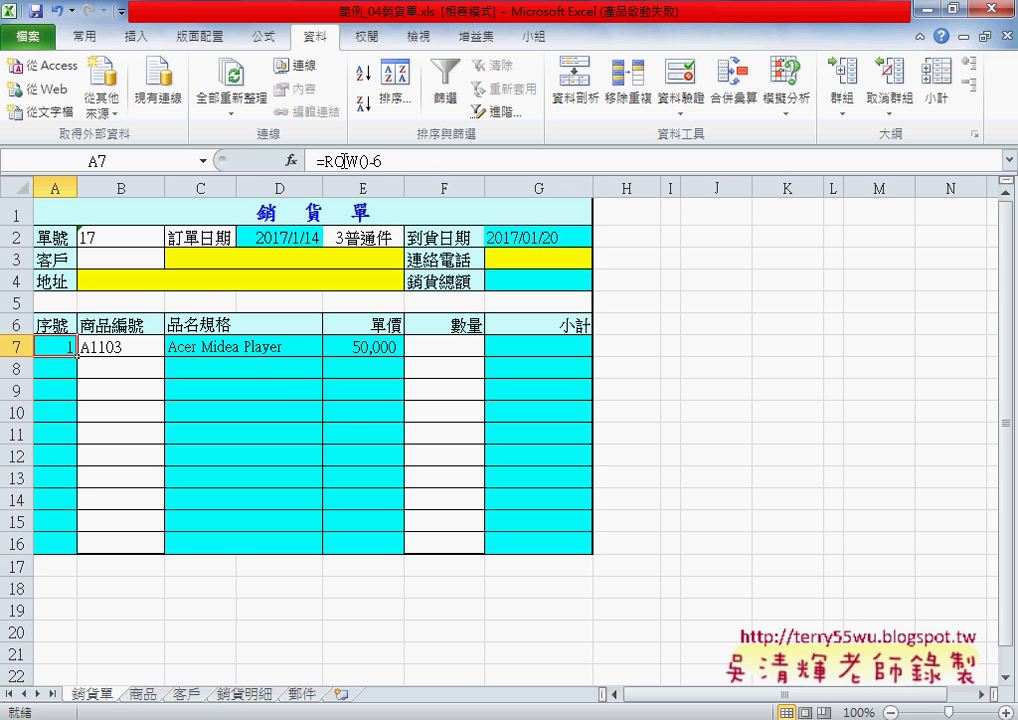
Cut ROW()-6 out of A7's formula, leaving only '='
left_click_drag(323, 161, 388, 161)
right_click(388, 161)
left_click(412, 171)
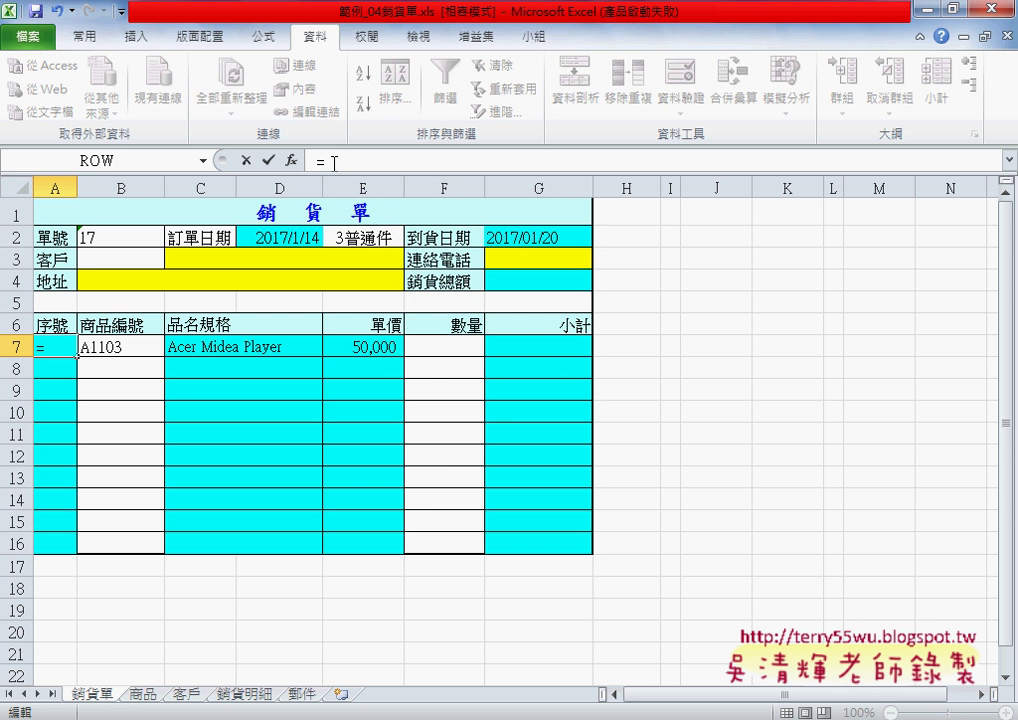
Build =TEXT(ROW()-6,"00") in A7 so it shows 01
left_click(290, 160)
left_click(600, 335)
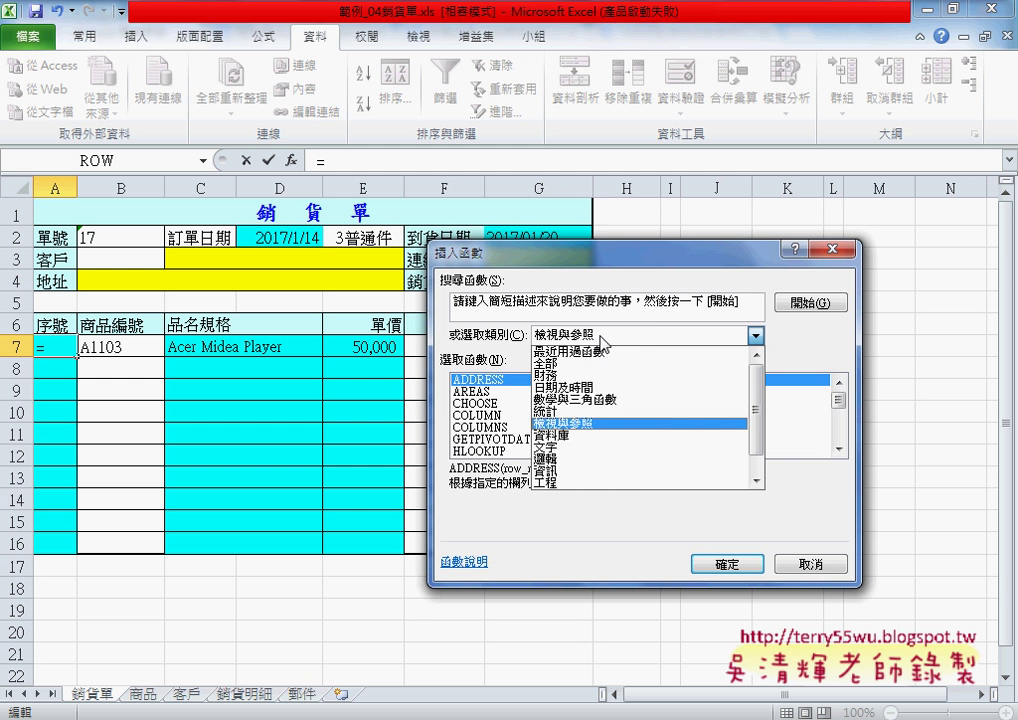
left_click(590, 450)
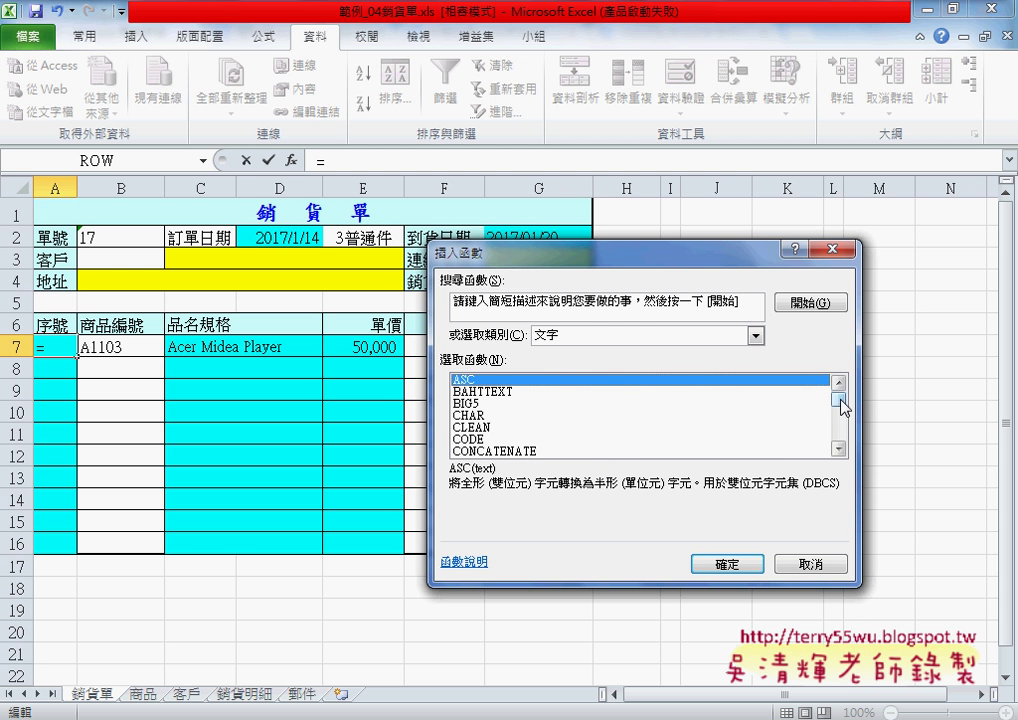
left_click_drag(838, 402, 842, 438)
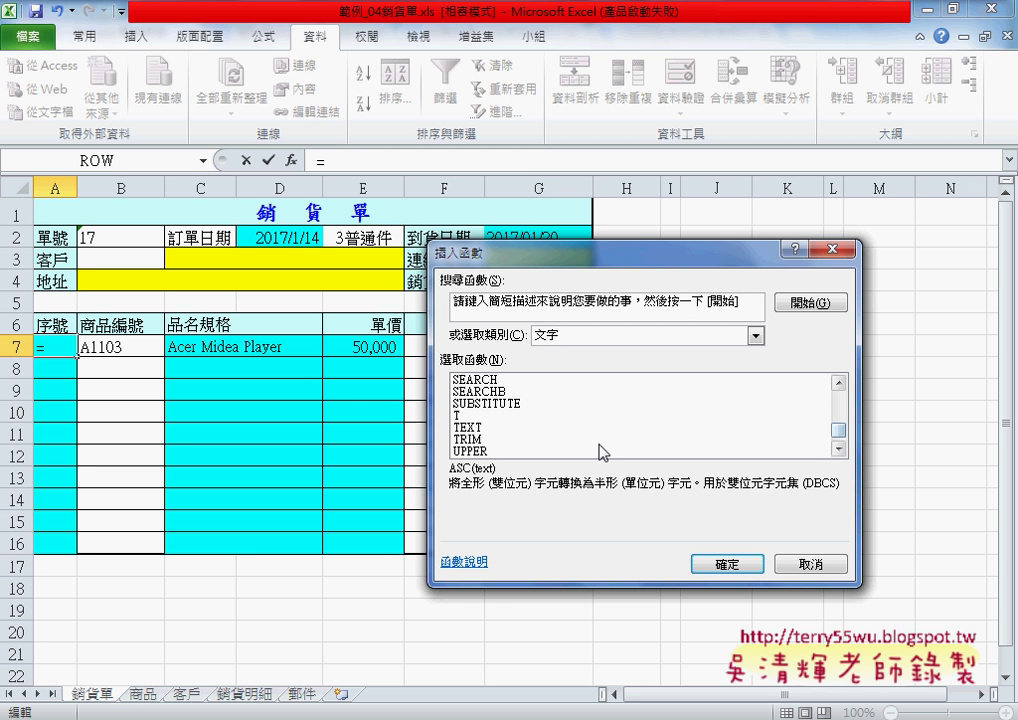
left_click(521, 428)
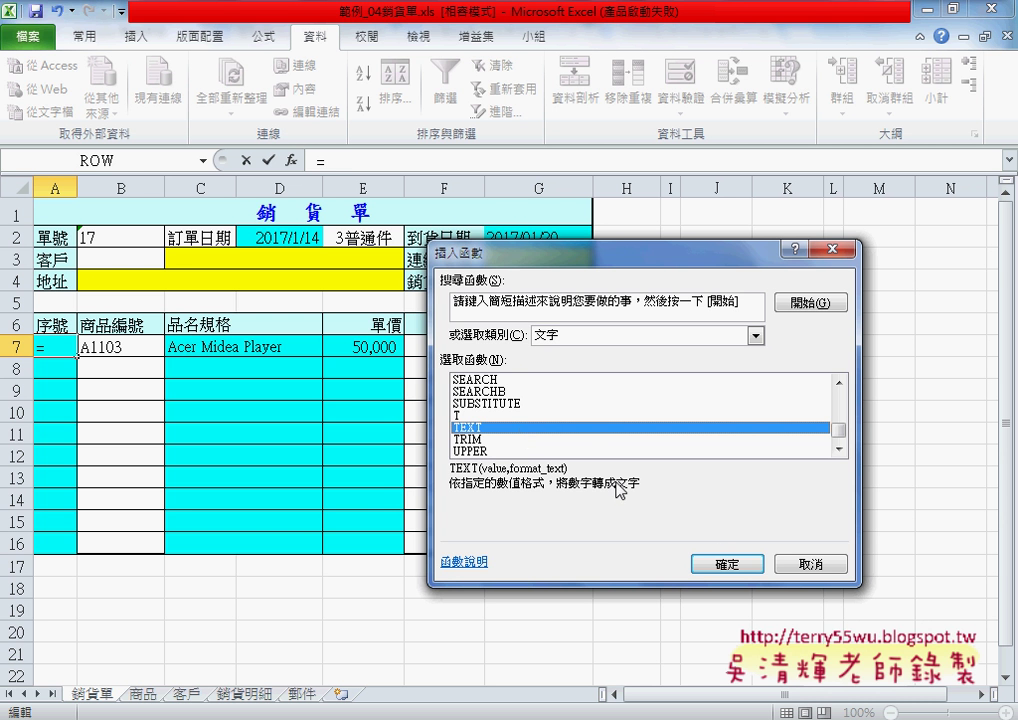
left_click(726, 563)
right_click(559, 349)
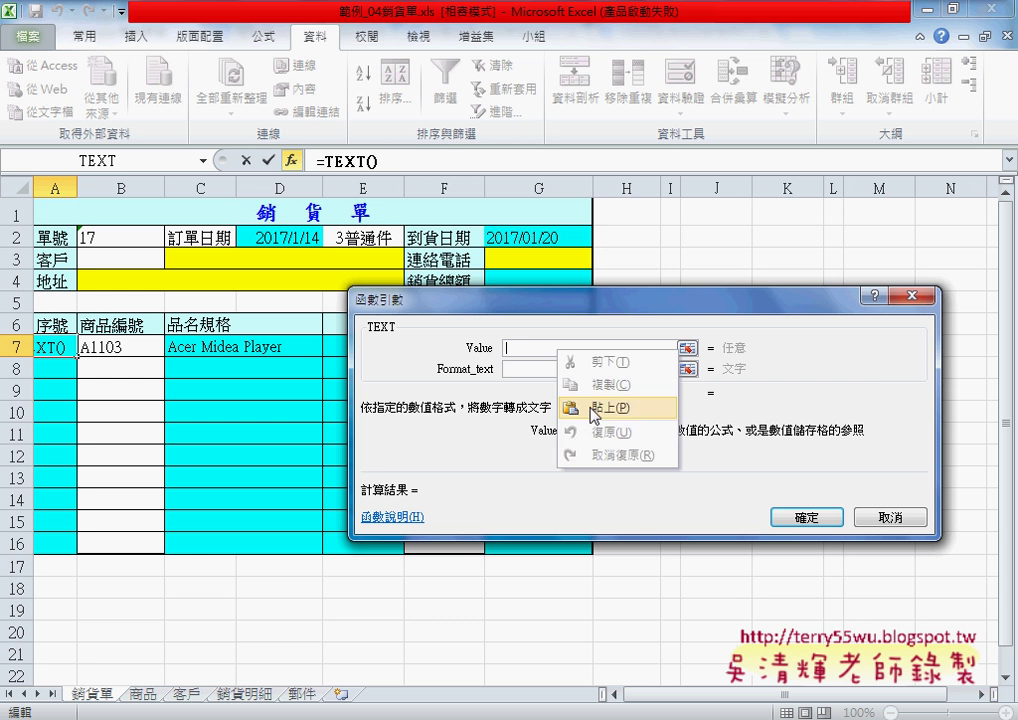
left_click(600, 408)
left_click(553, 369)
type("\"")
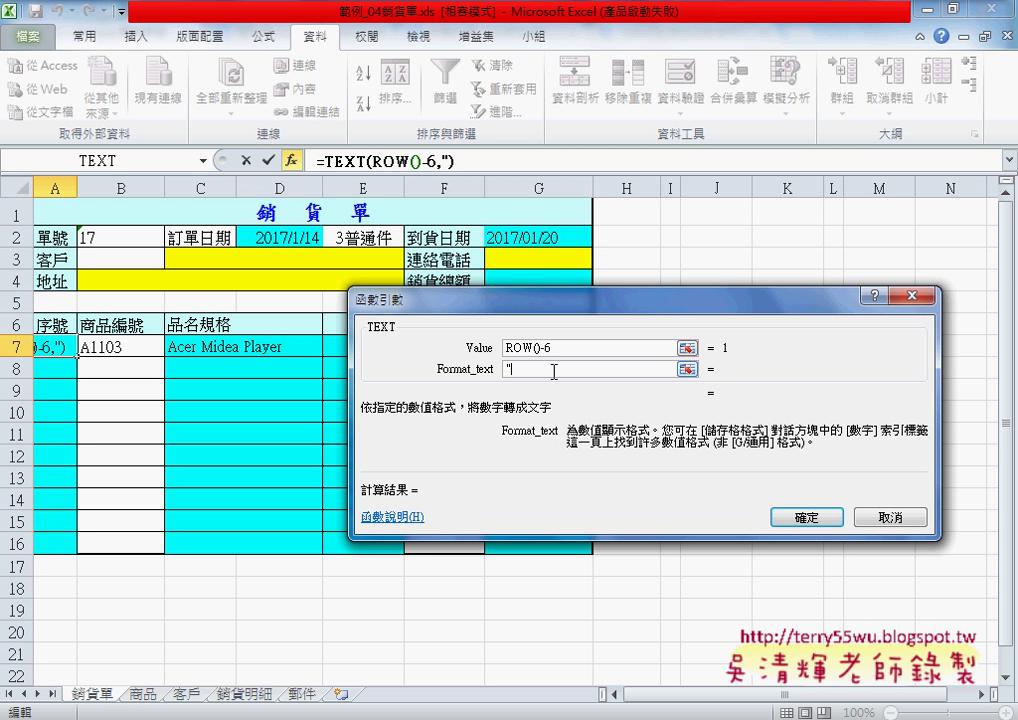
type("00\"")
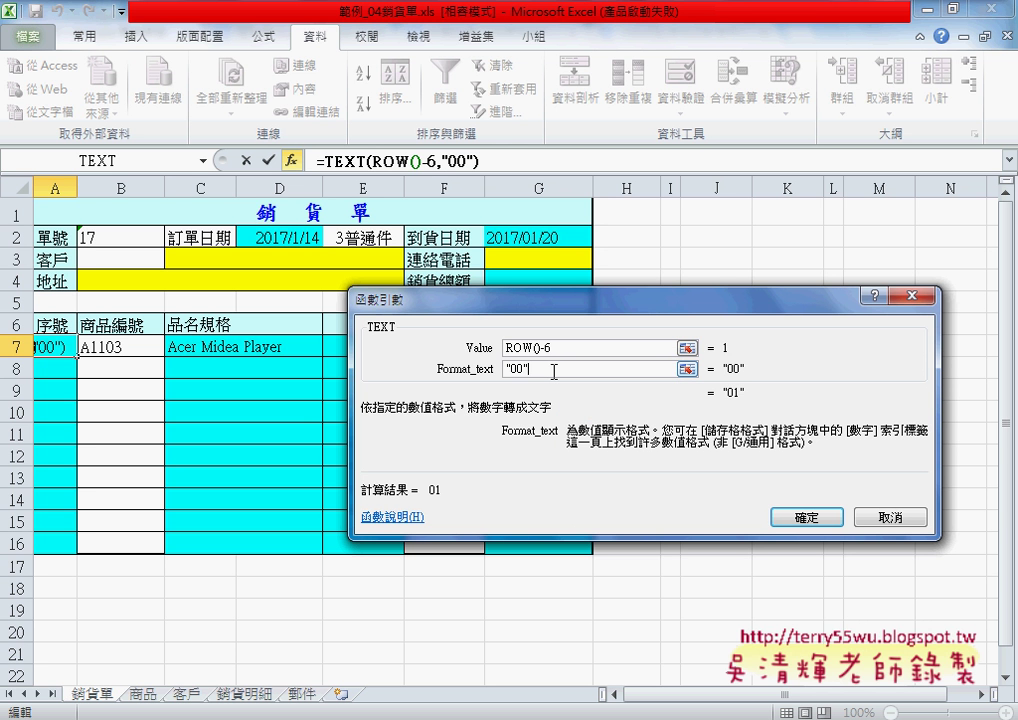
left_click(808, 518)
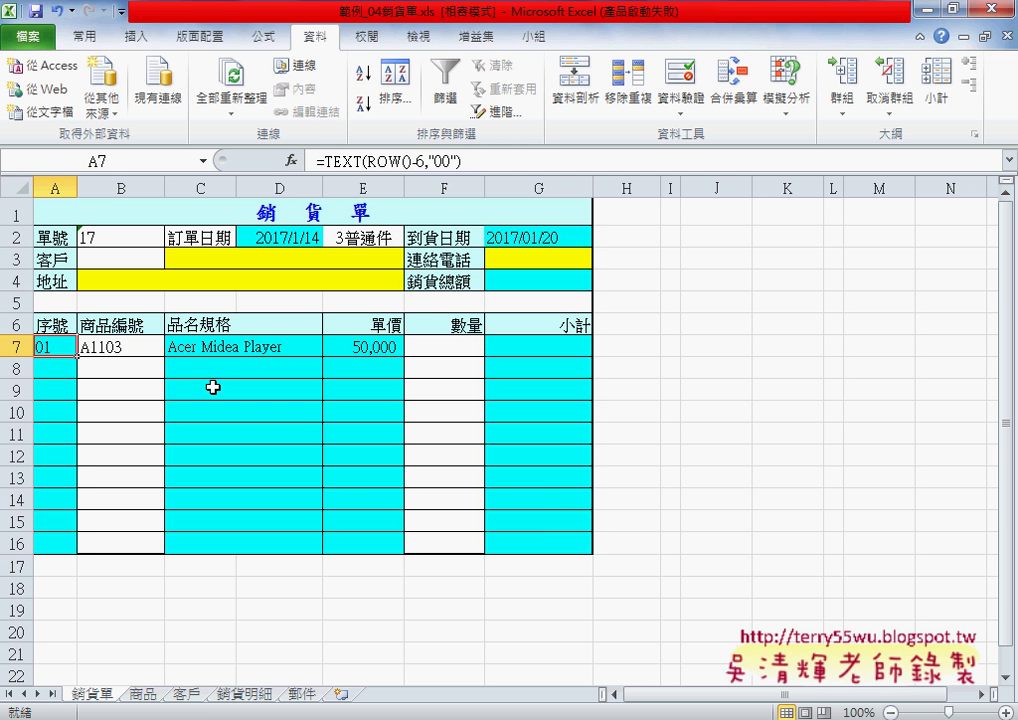
Trial-fill the numbering down to A16, undo it, and select A7's formula text
left_click_drag(78, 357, 76, 545)
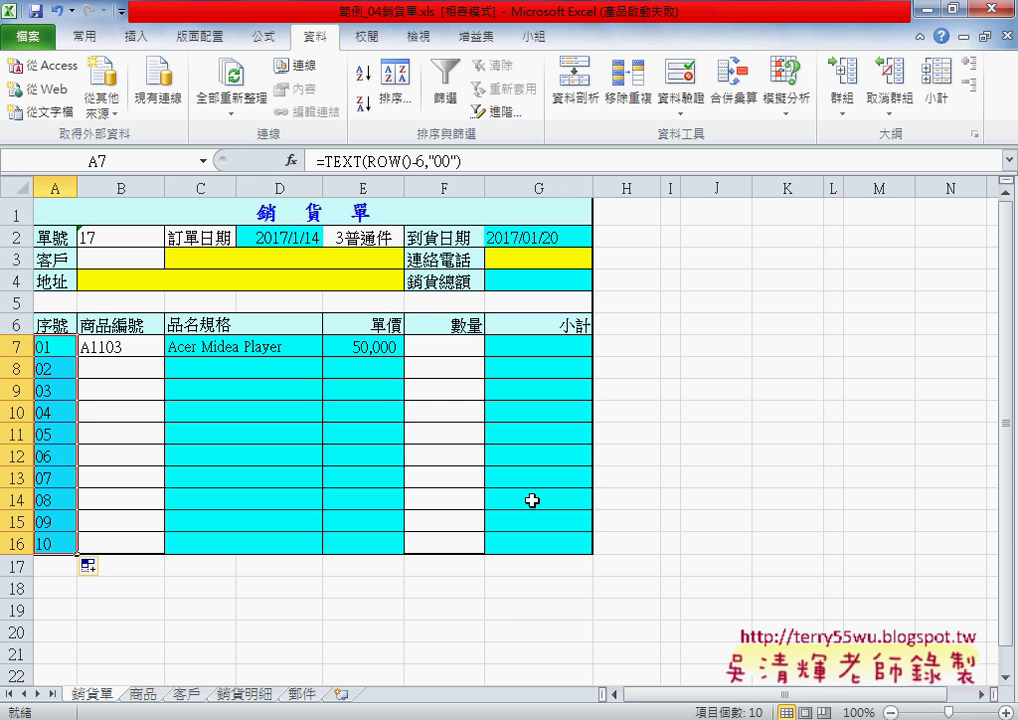
key("ctrl+z")
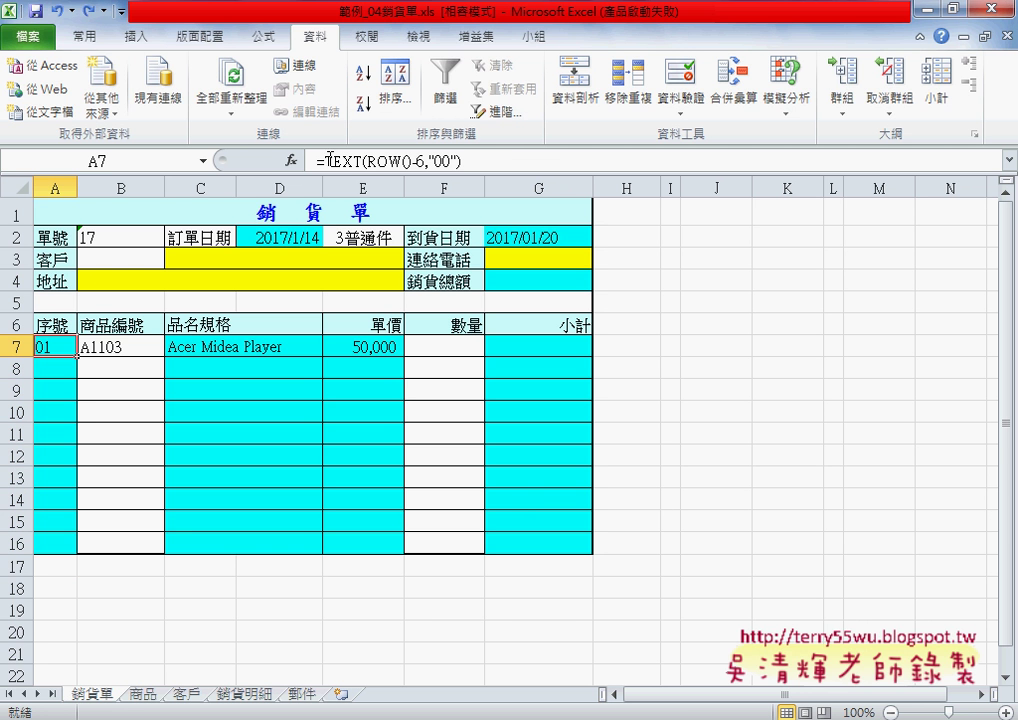
left_click_drag(318, 160, 476, 159)
Cut the TEXT formula out of A7 and insert the IF function from the Logical category
right_click(476, 159)
left_click(522, 176)
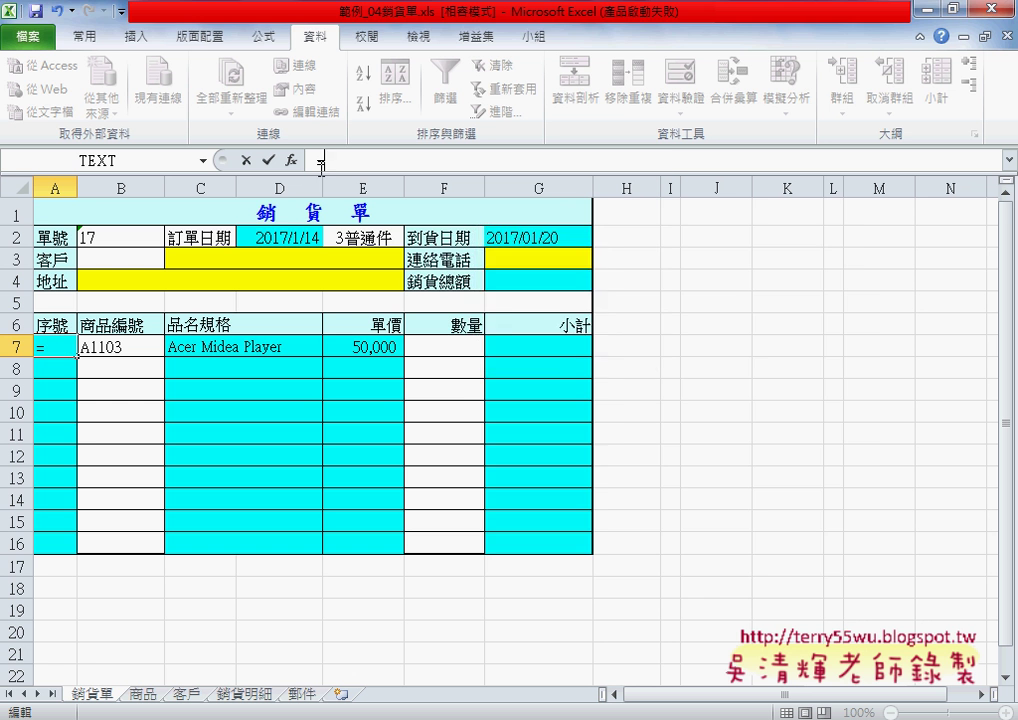
left_click(290, 160)
left_click(596, 336)
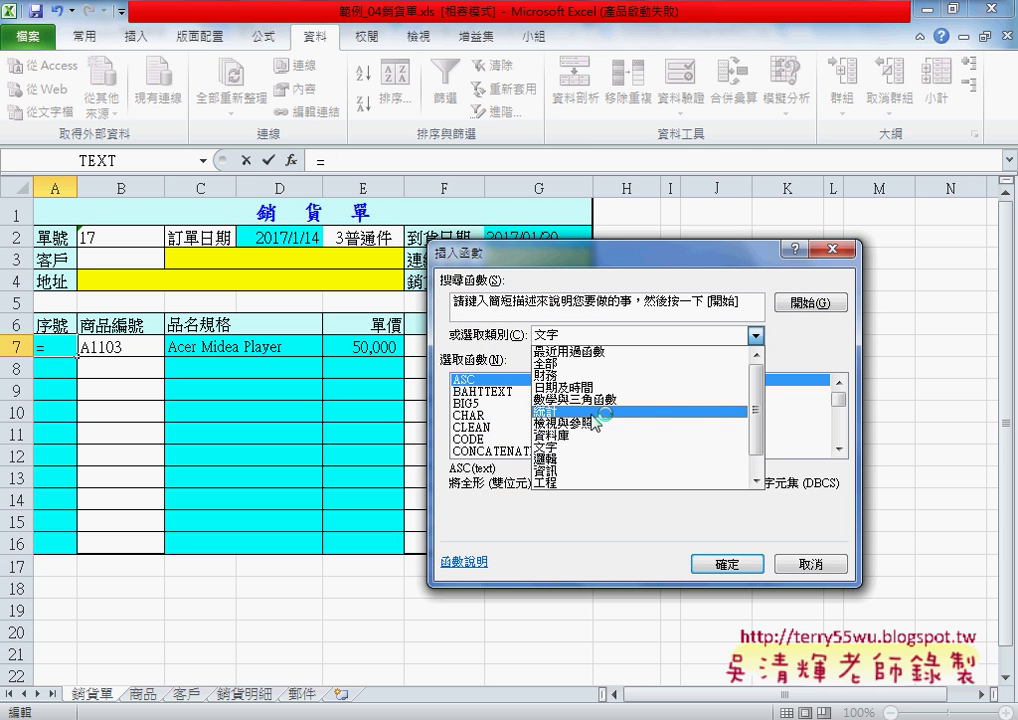
left_click(593, 462)
left_click(462, 403)
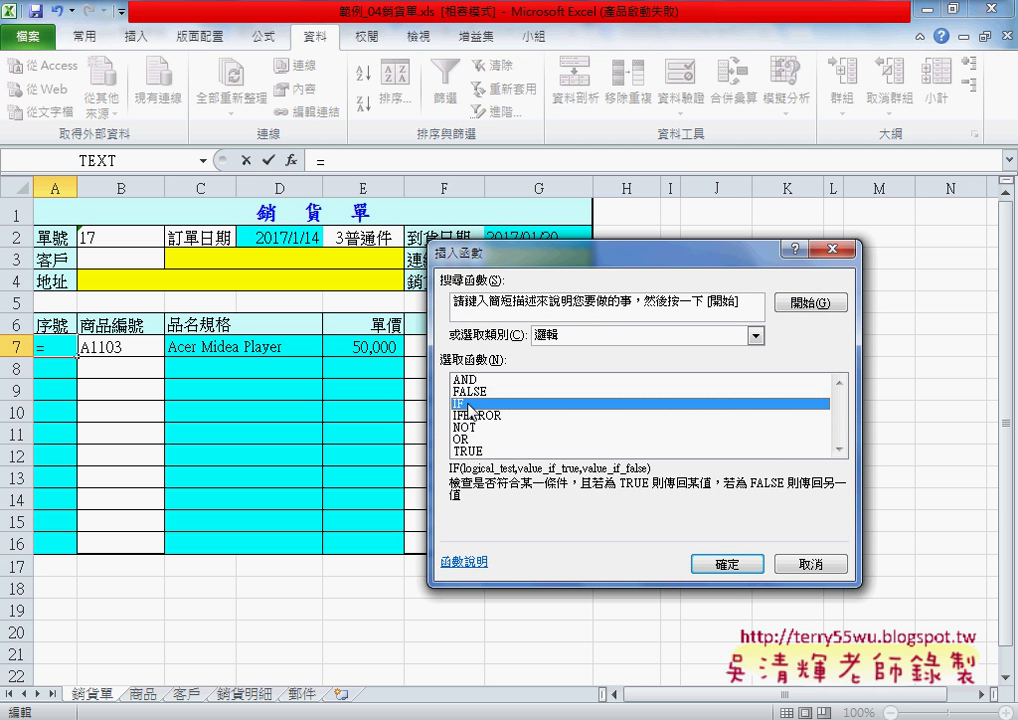
left_click(738, 565)
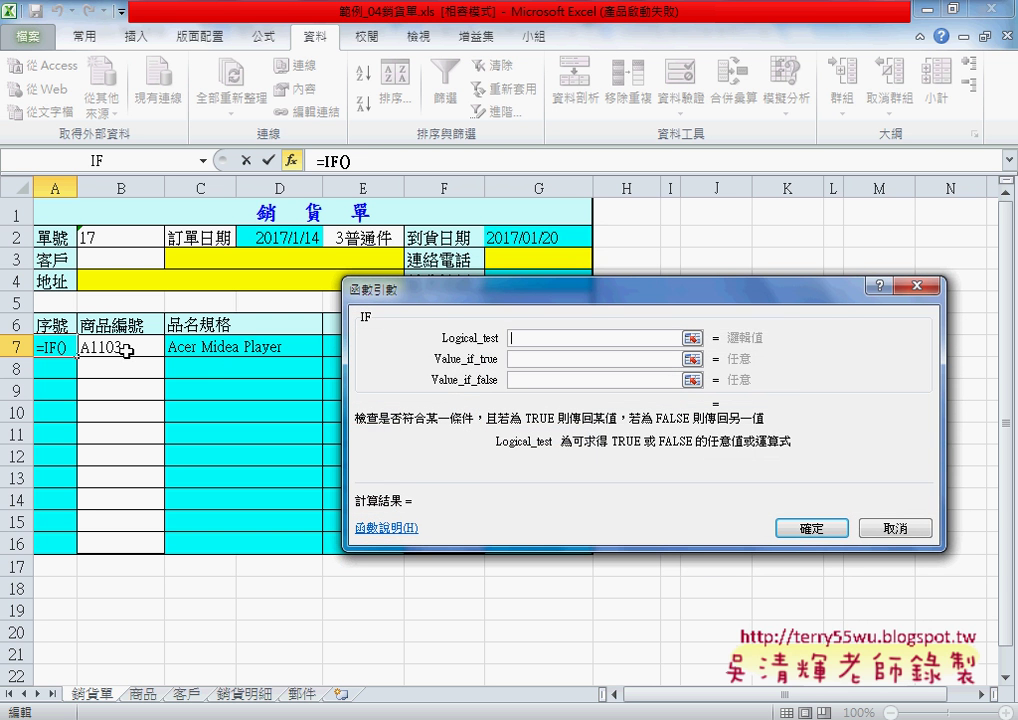
Complete the IF as B7="", "", TEXT(ROW()-6,"00") and confirm, so A7 shows 01
left_click(110, 347)
type("=")
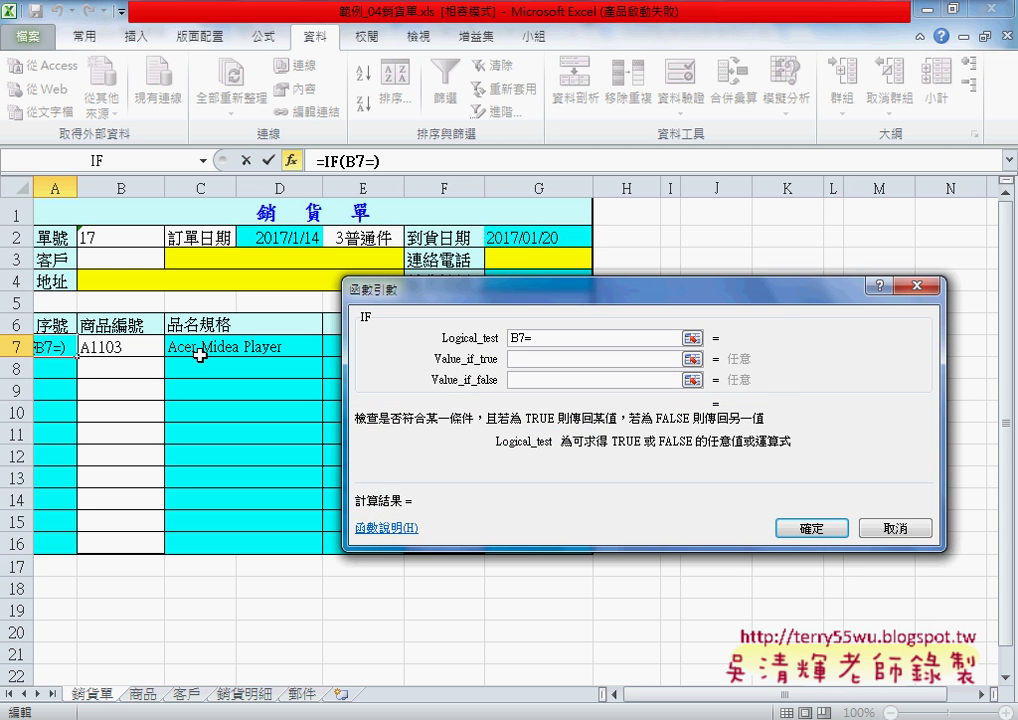
type("\"\"")
key("Tab")
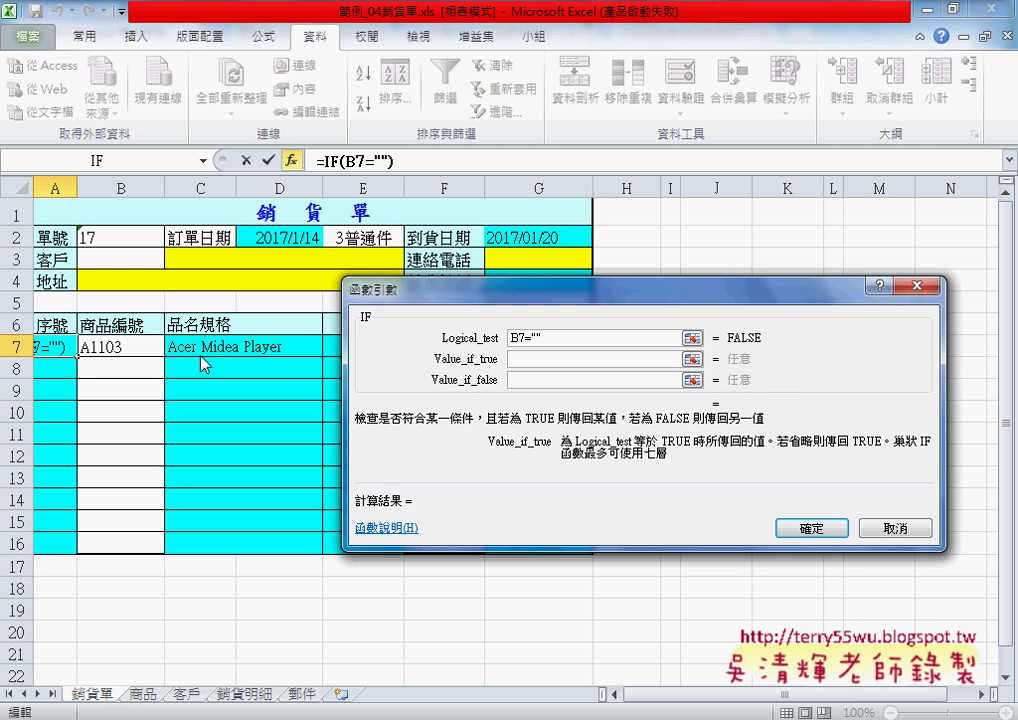
type("\"\"")
key("Tab")
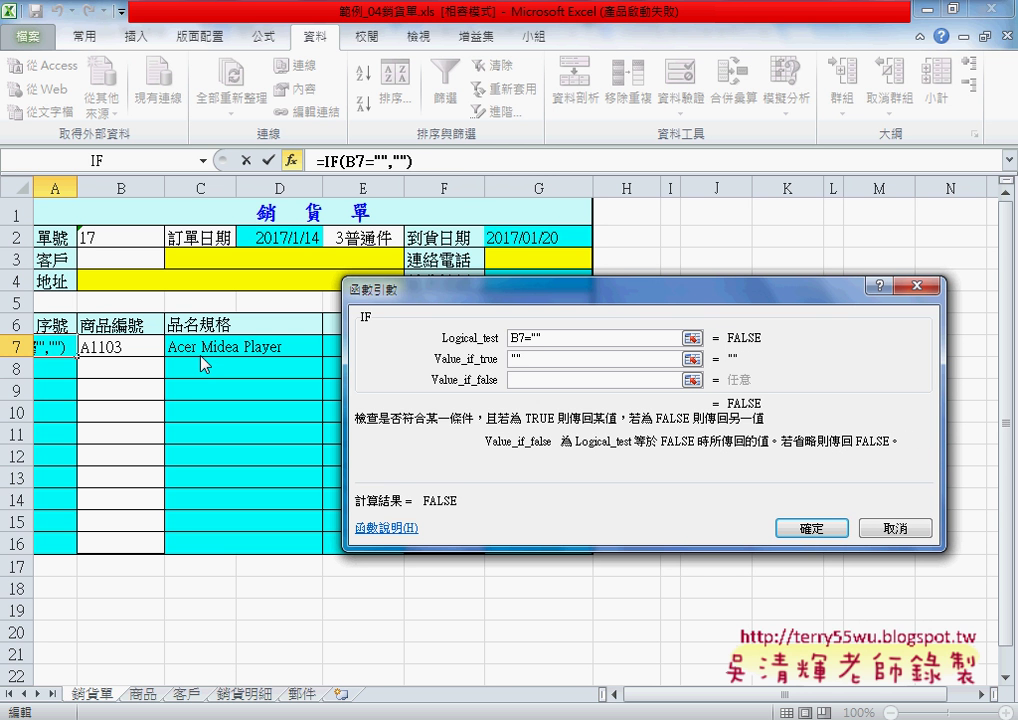
type("TEXT(ROW()-6,\"00\")")
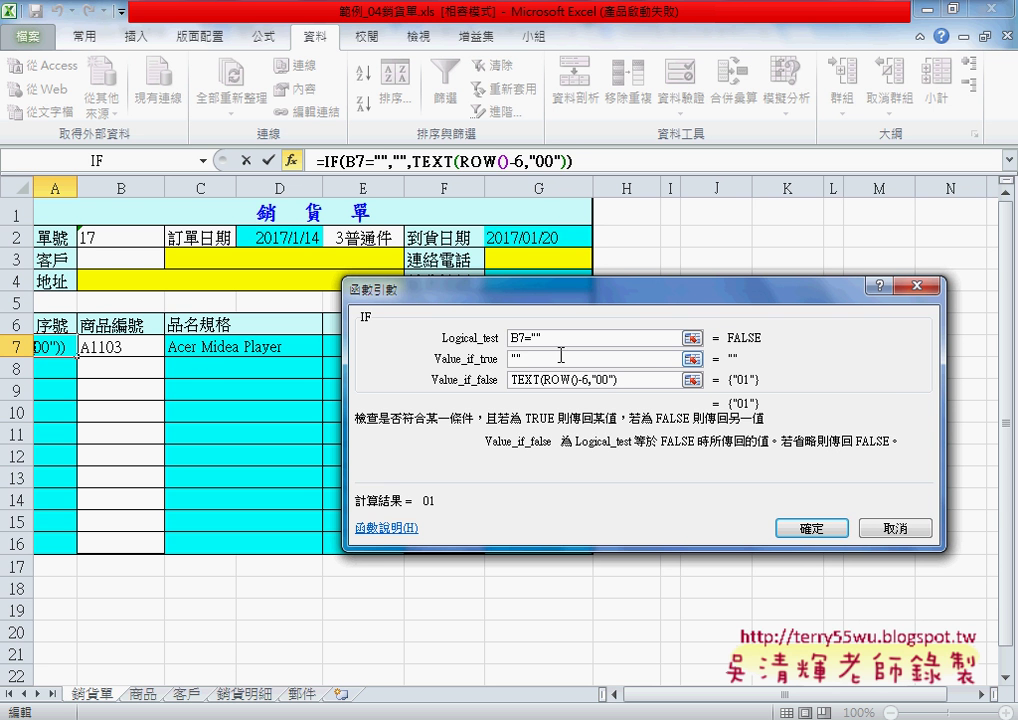
left_click(525, 343)
double_click(520, 339)
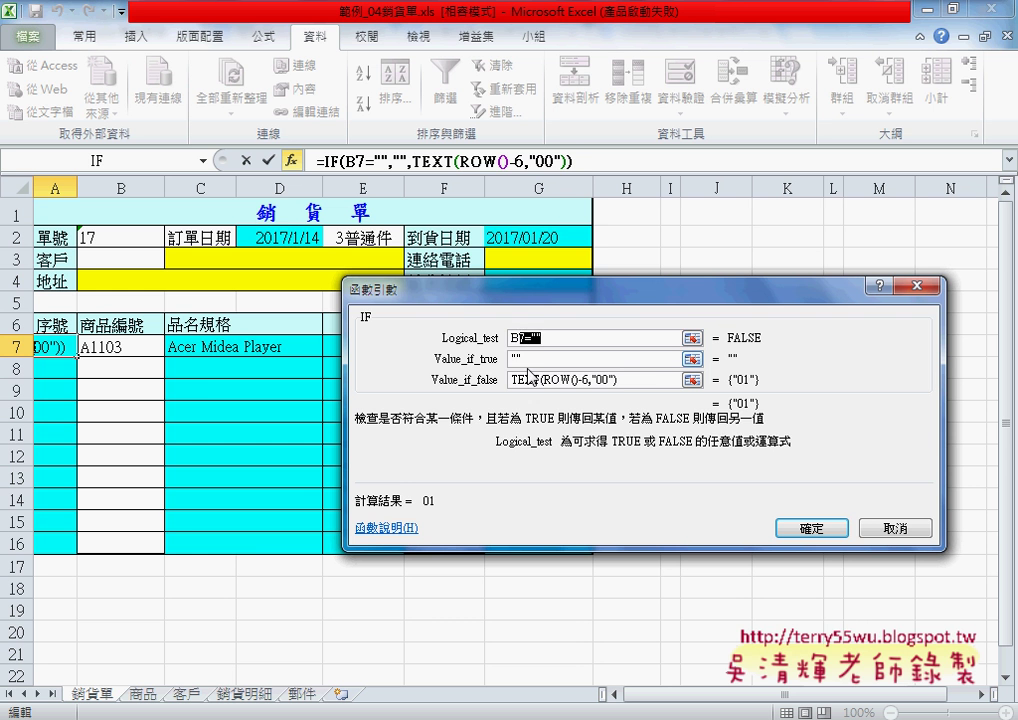
key("Tab")
key("Tab")
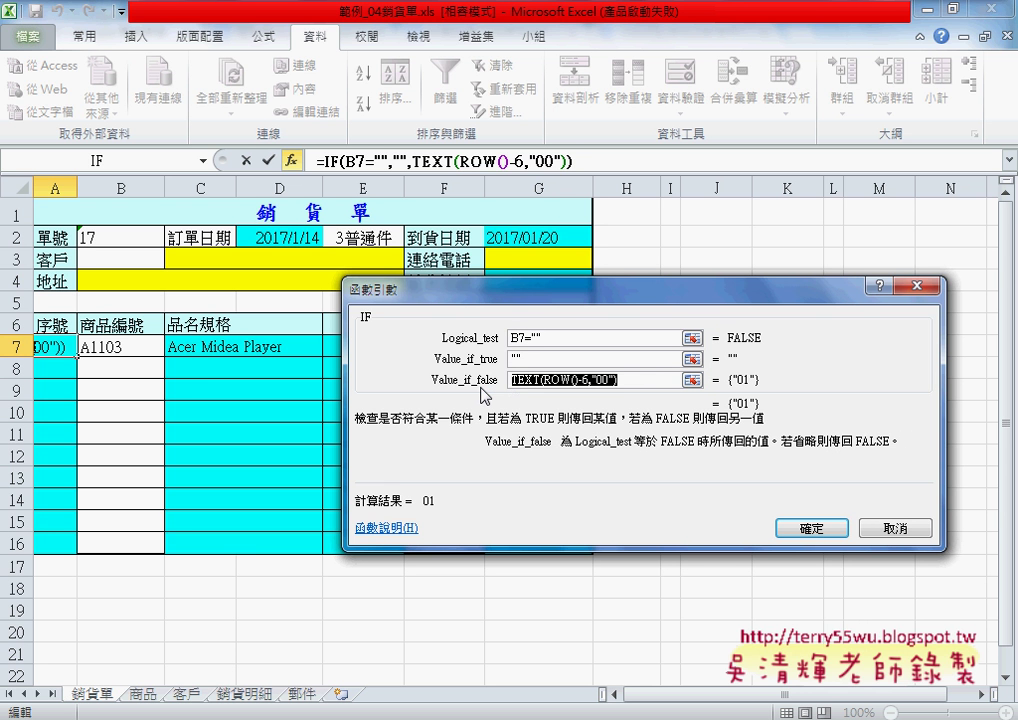
left_click(836, 527)
Choose product code A1103 from B8's drop-down list
left_click(133, 349)
left_click(145, 368)
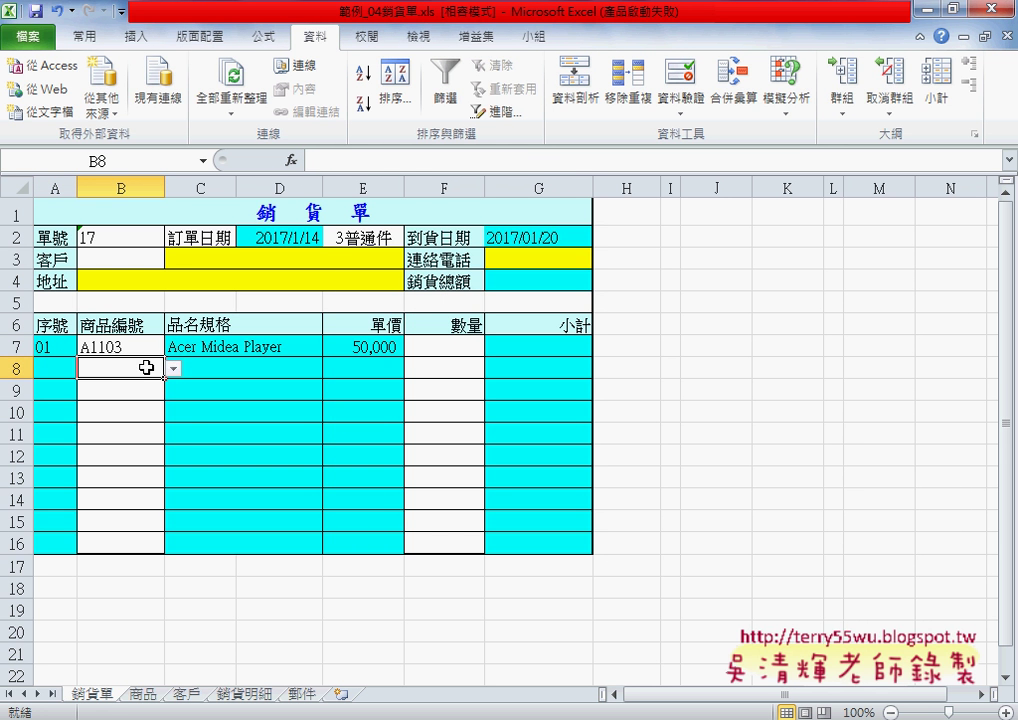
left_click(173, 368)
left_click(160, 397)
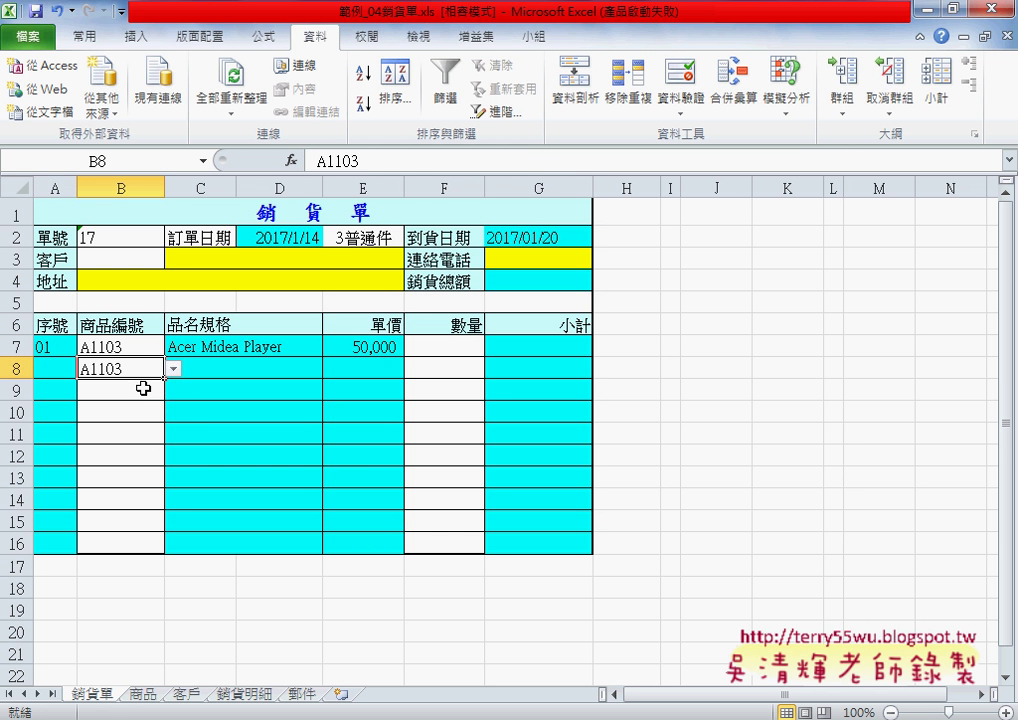
Fill the serial, product name and unit price formulas in A7, C7 and E7 down to row 16
left_click(57, 348)
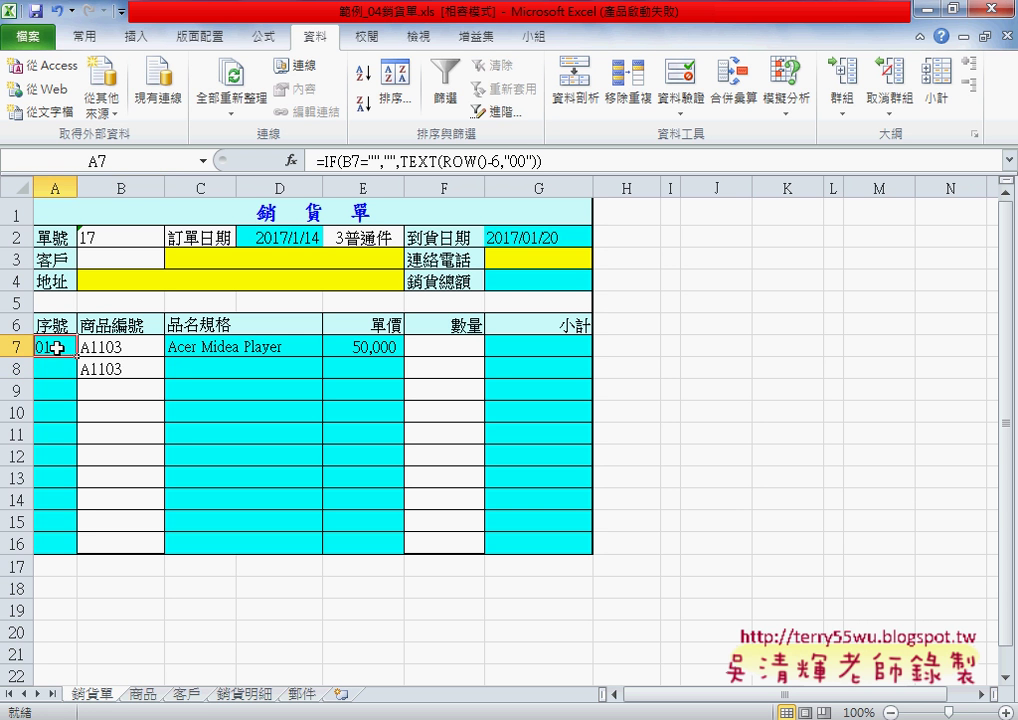
left_click_drag(77, 357, 55, 545)
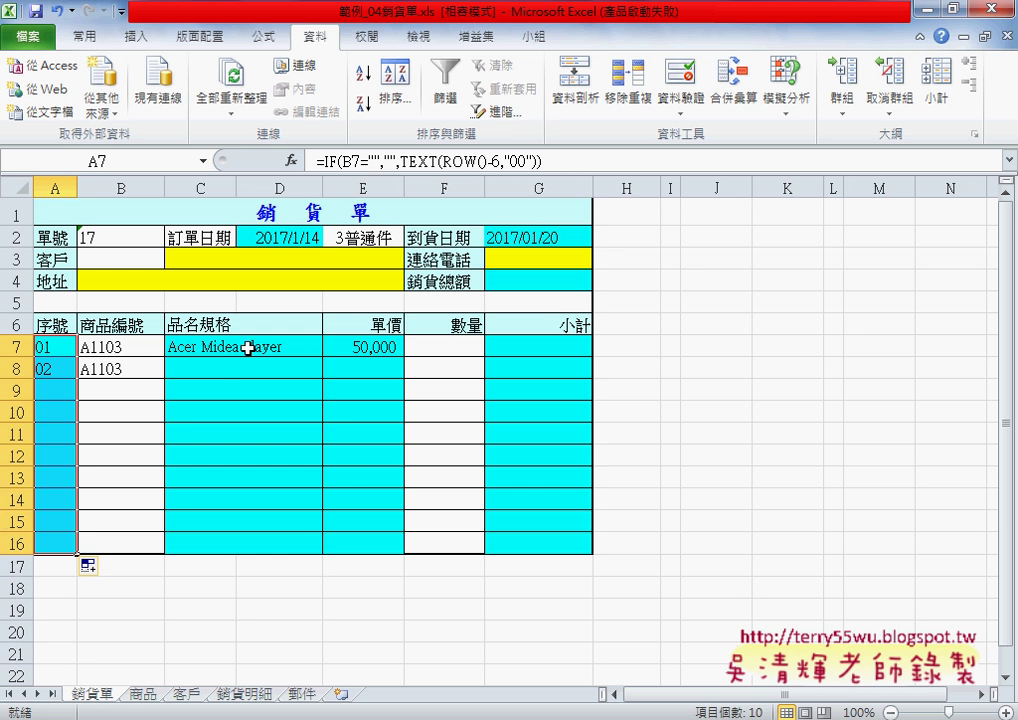
left_click(300, 348)
left_click_drag(321, 357, 312, 560)
left_click(375, 347)
left_click_drag(403, 357, 397, 550)
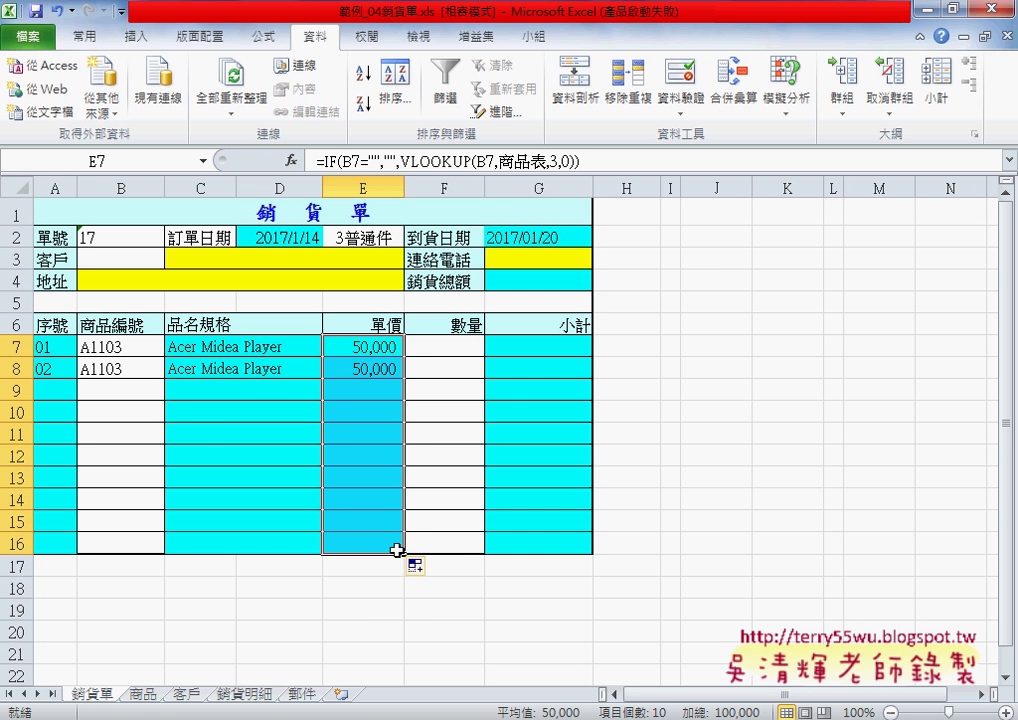
Pick product code A2101 for B9 and check the copied formula in C16
left_click(155, 391)
left_click(173, 391)
left_click(150, 426)
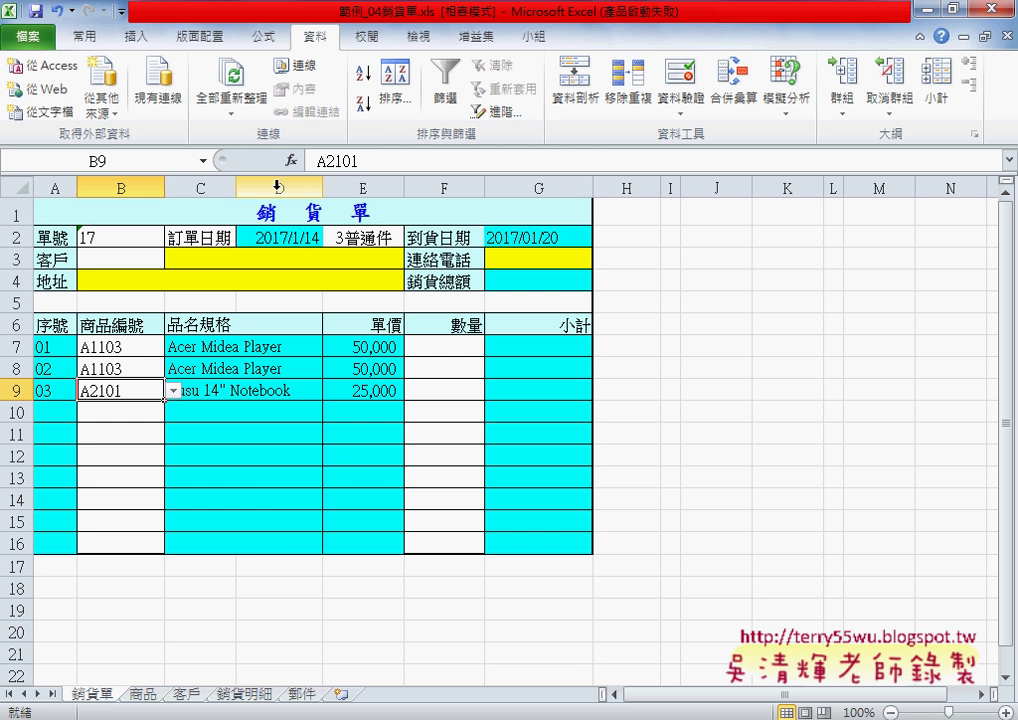
left_click(245, 547)
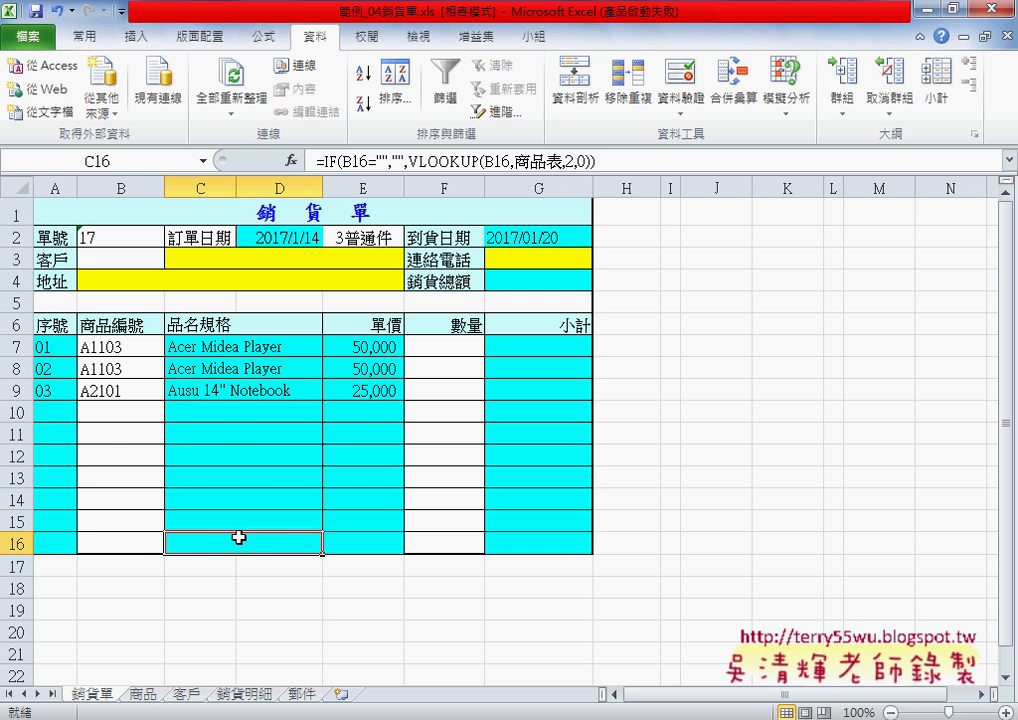
left_click(240, 562)
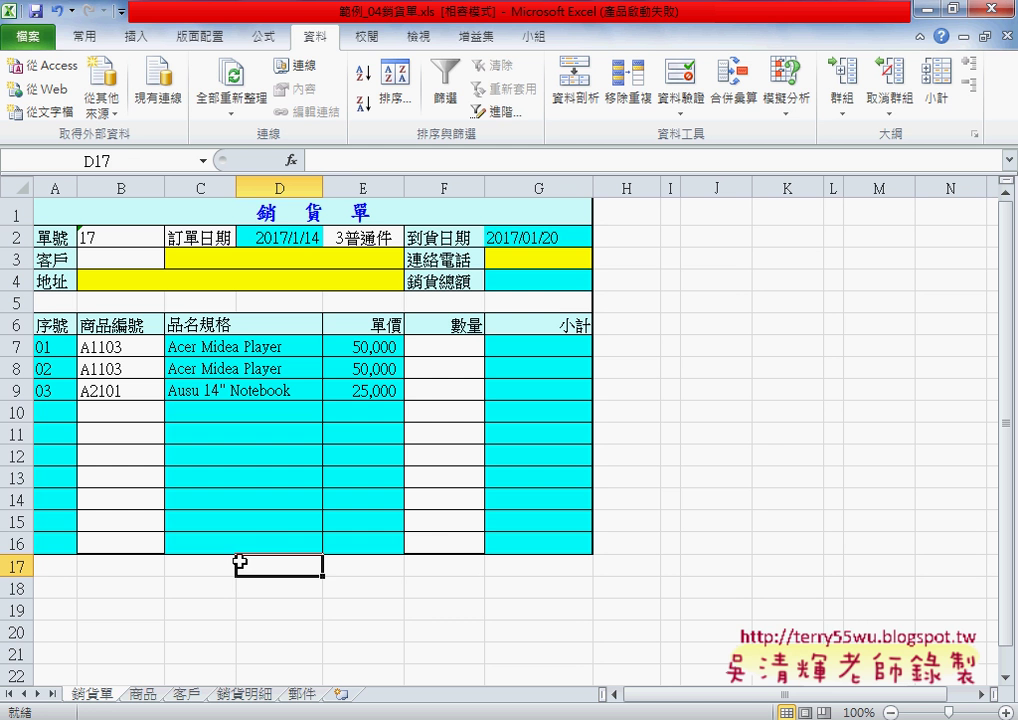
Give F7:F16 a List data validation with source 1,2,3,4,5, then test F7's drop-down
left_click_drag(461, 354, 461, 546)
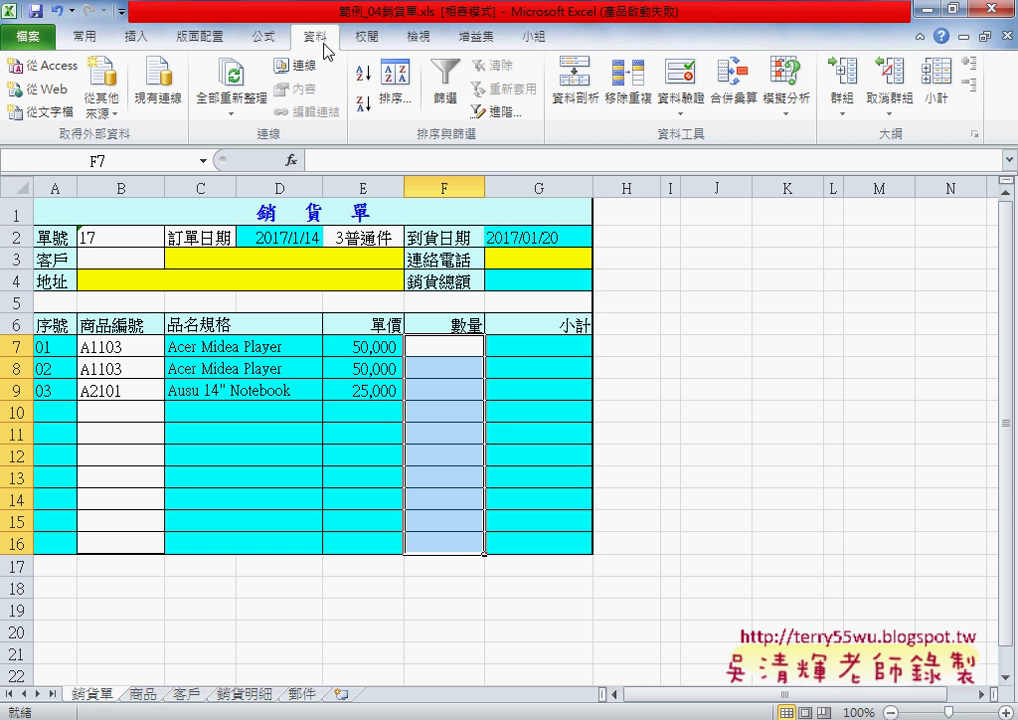
left_click(688, 86)
left_click_drag(507, 211, 639, 268)
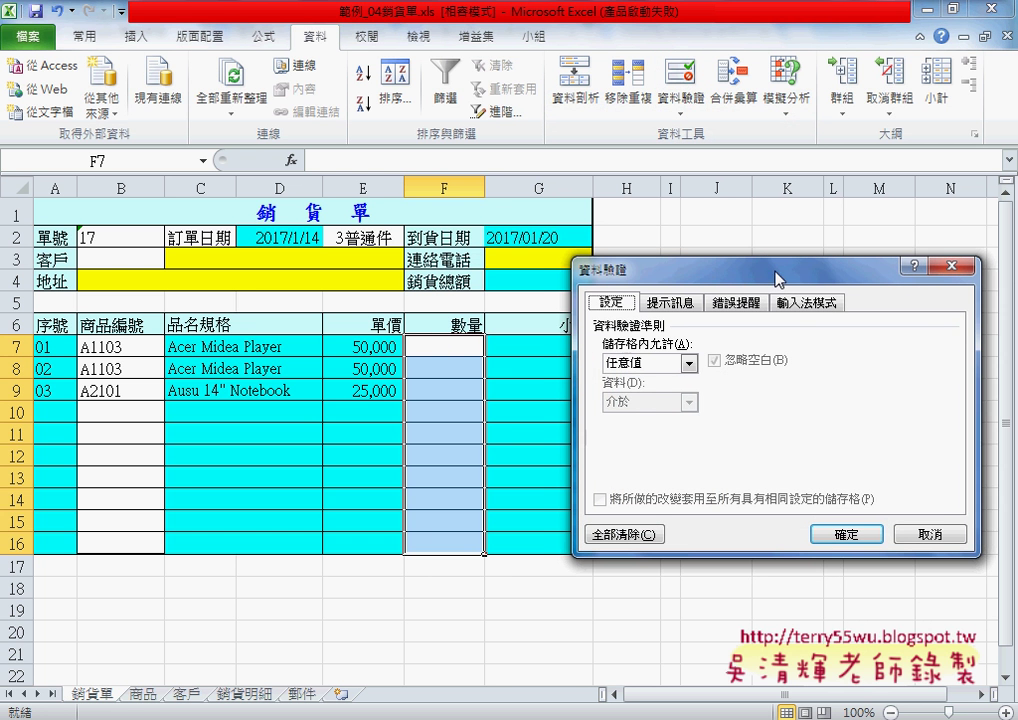
left_click(690, 363)
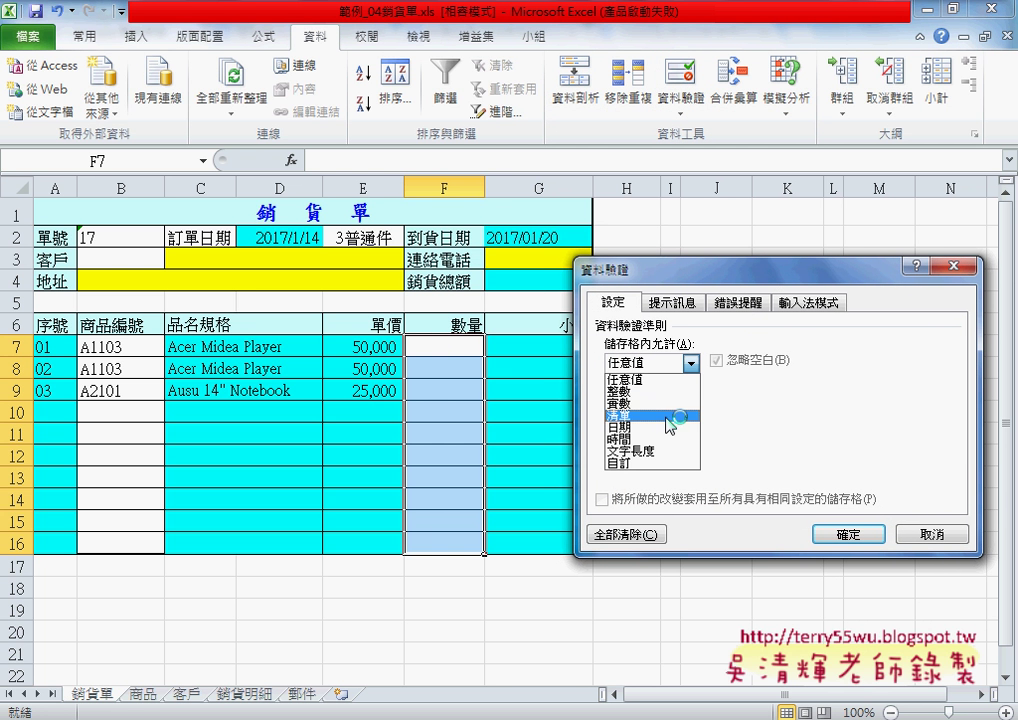
left_click(668, 416)
left_click(655, 439)
type("1")
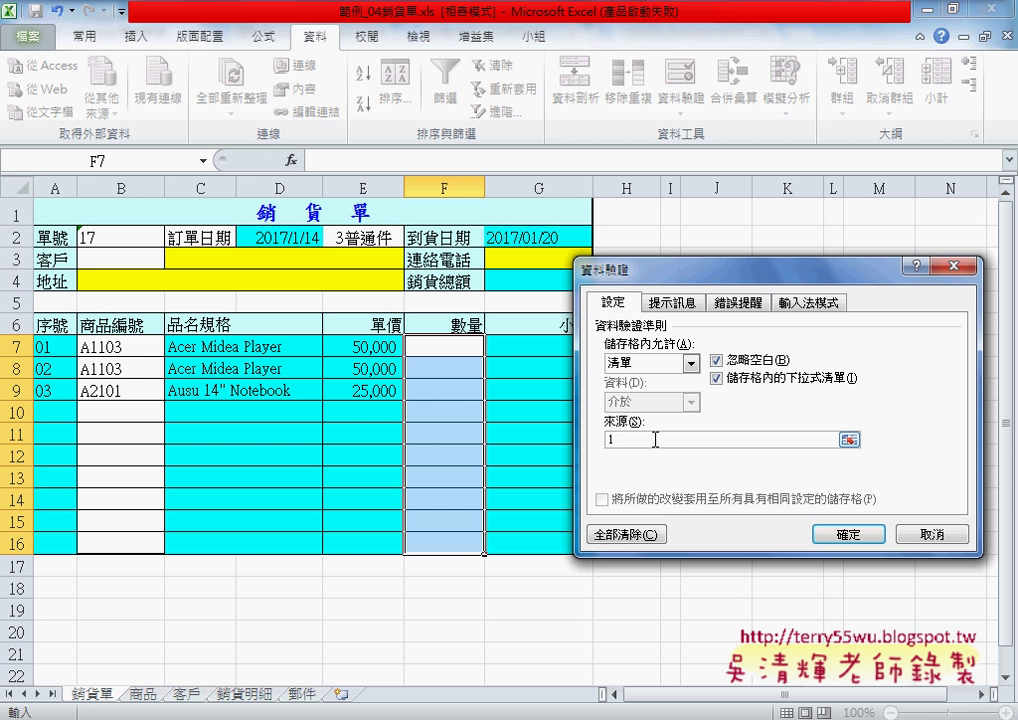
type(",2,3,")
type("4,5")
left_click_drag(655, 439, 588, 439)
left_click(836, 537)
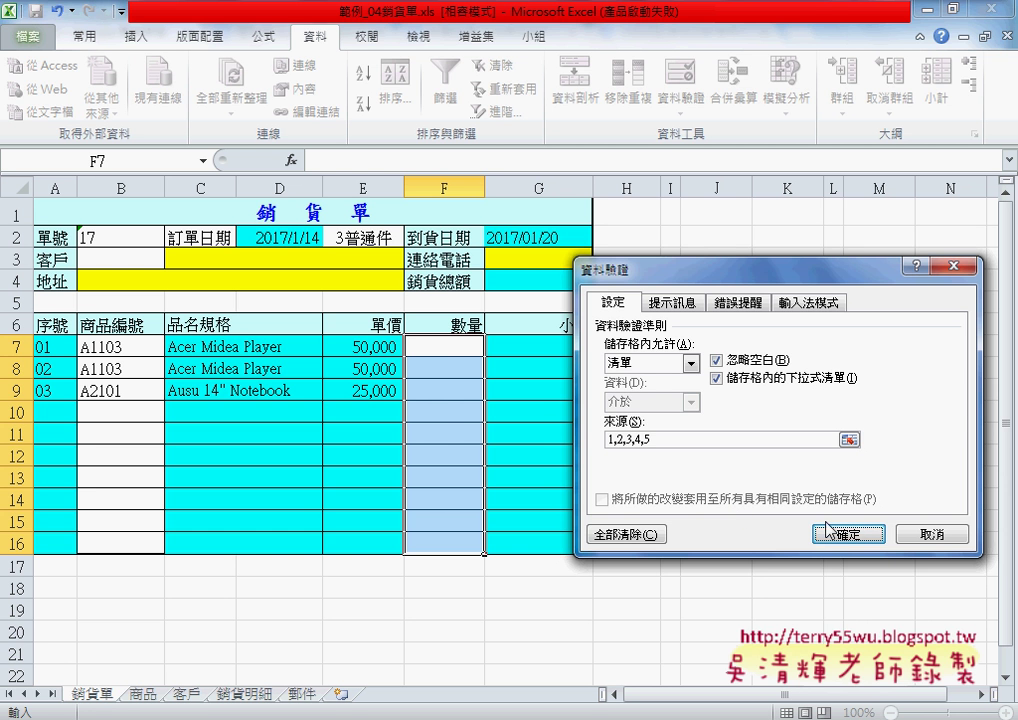
left_click(840, 533)
left_click(493, 346)
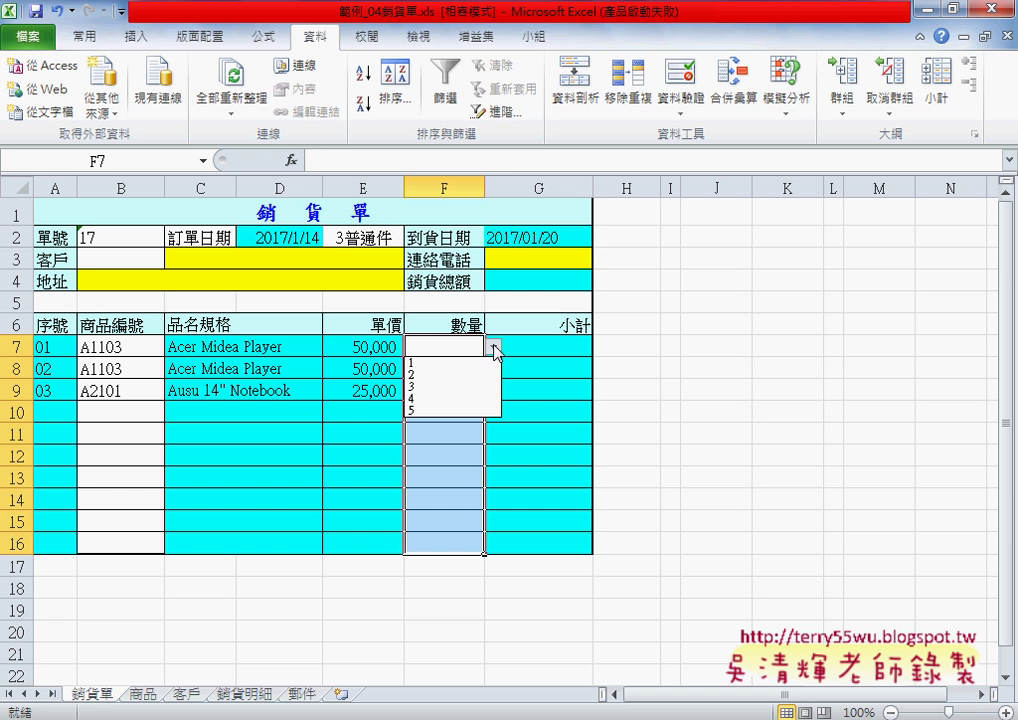
Set F7's quantity to 3, enter =E7*F7 in G7 and fill it down to G16
left_click(465, 387)
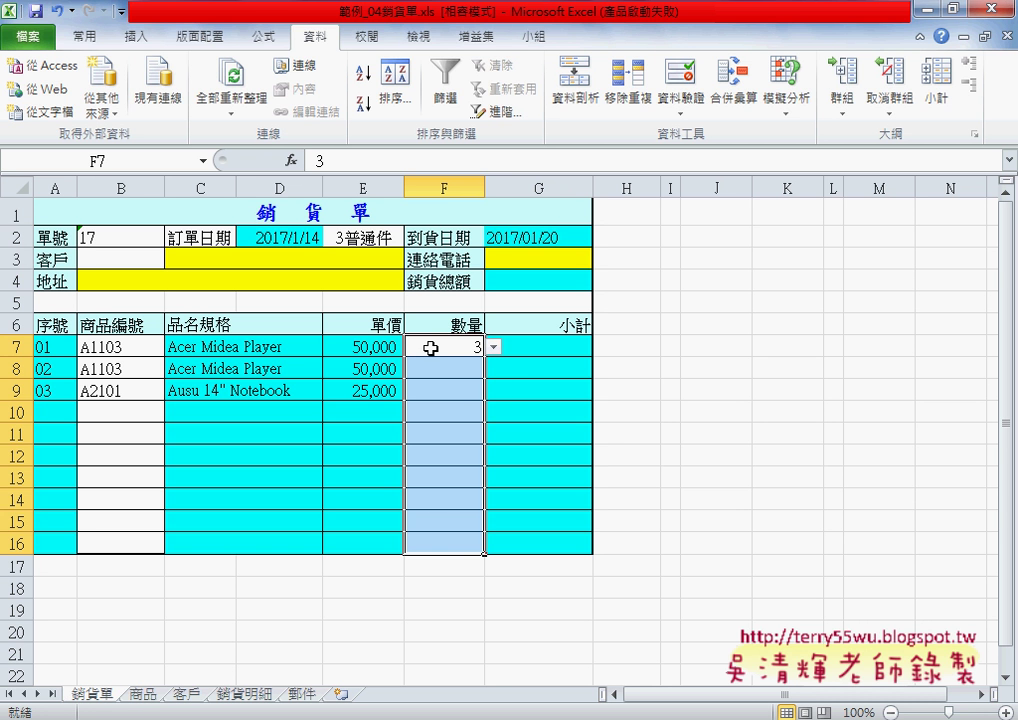
left_click(572, 348)
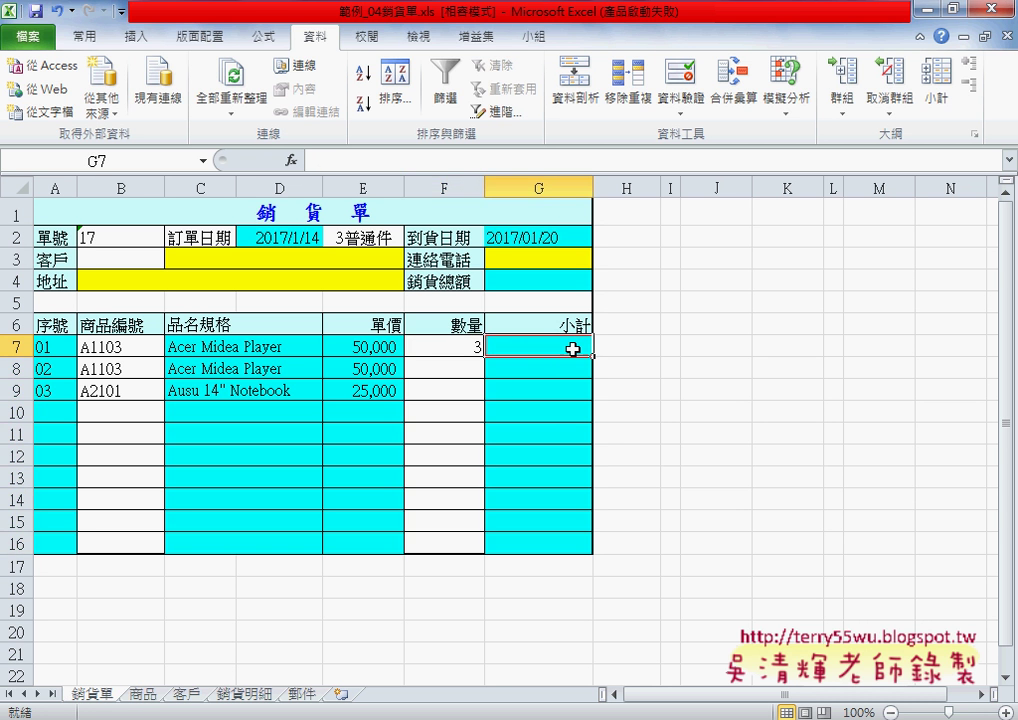
left_click(322, 161)
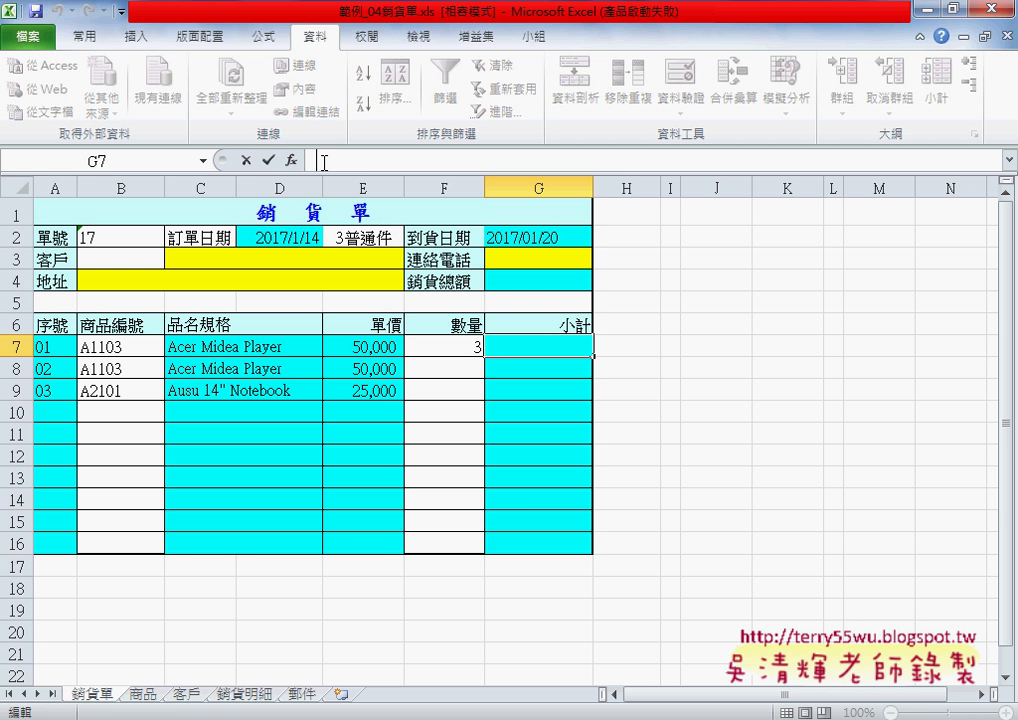
type("=")
left_click(371, 345)
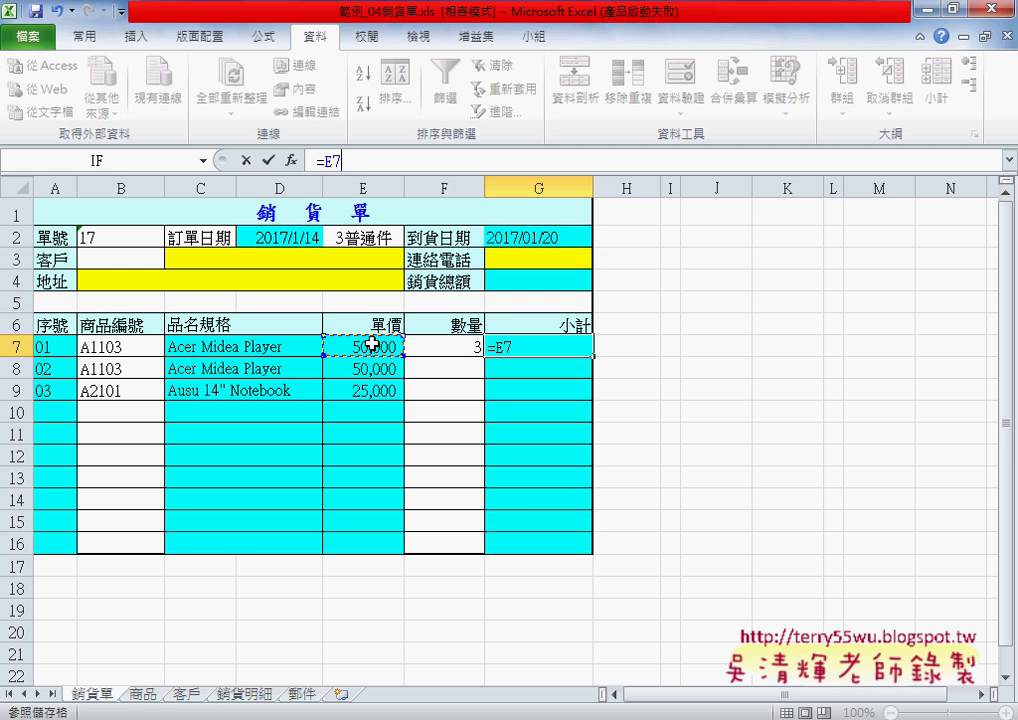
type("*")
left_click(457, 347)
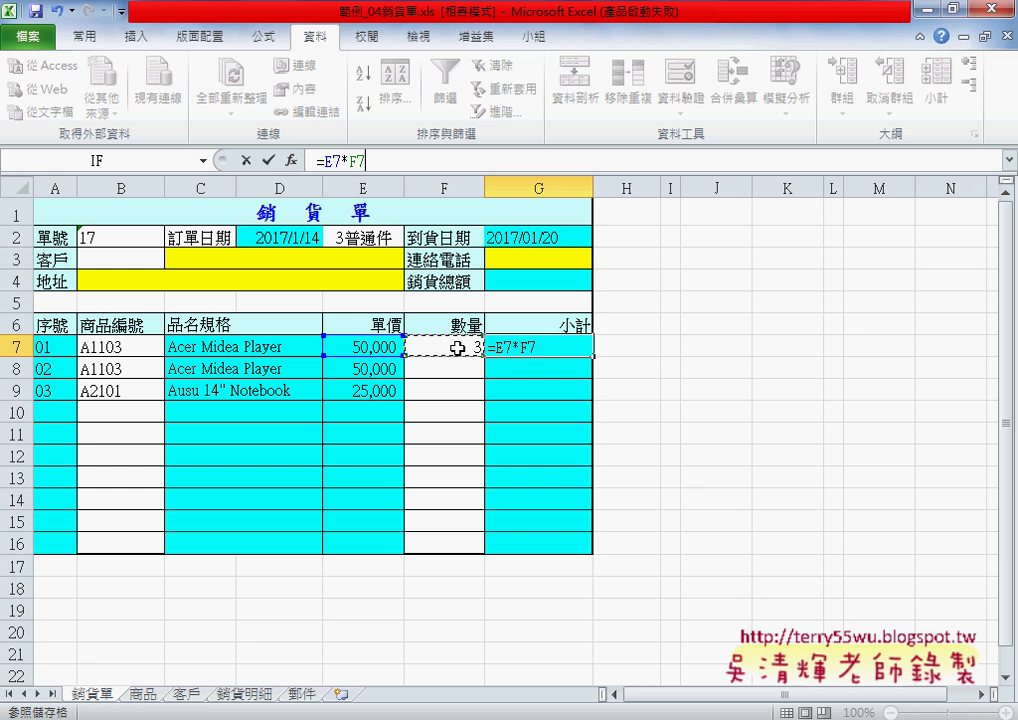
left_click(267, 160)
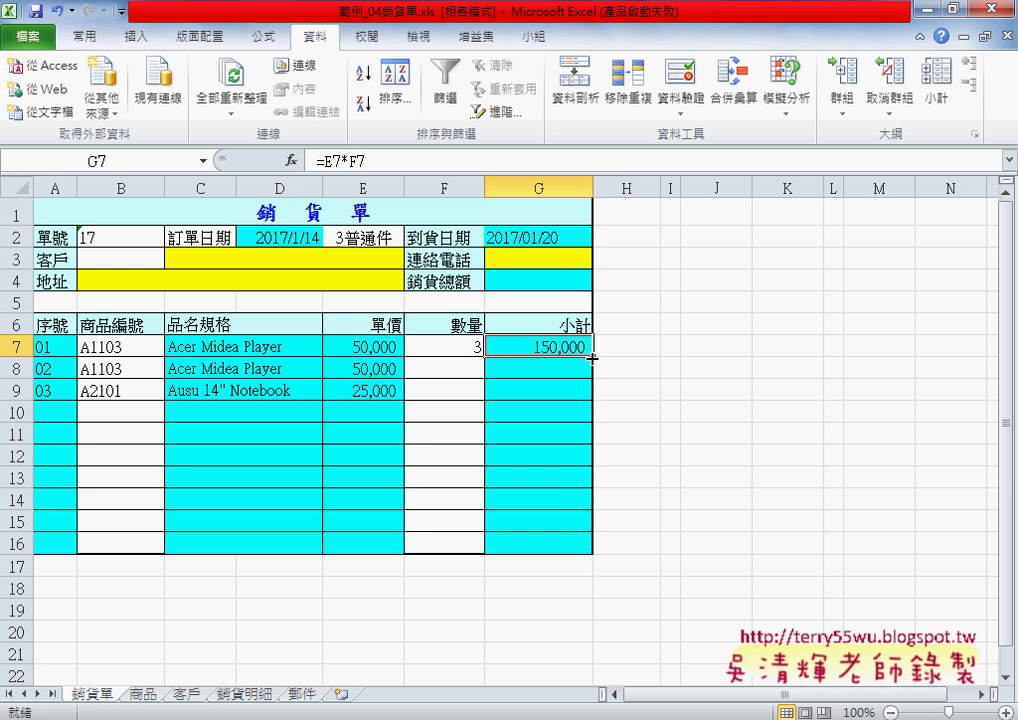
left_click_drag(592, 357, 590, 556)
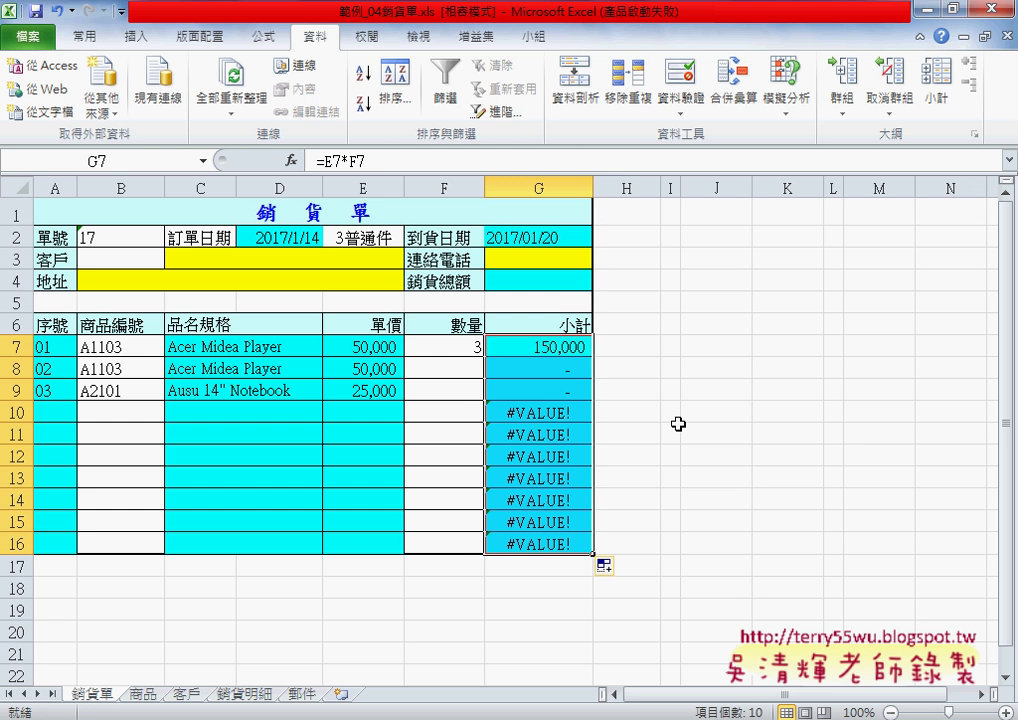
Cut E7*F7 out of G7's formula and insert the IF function
left_click(549, 347)
left_click_drag(366, 160, 329, 160)
key("ctrl+c")
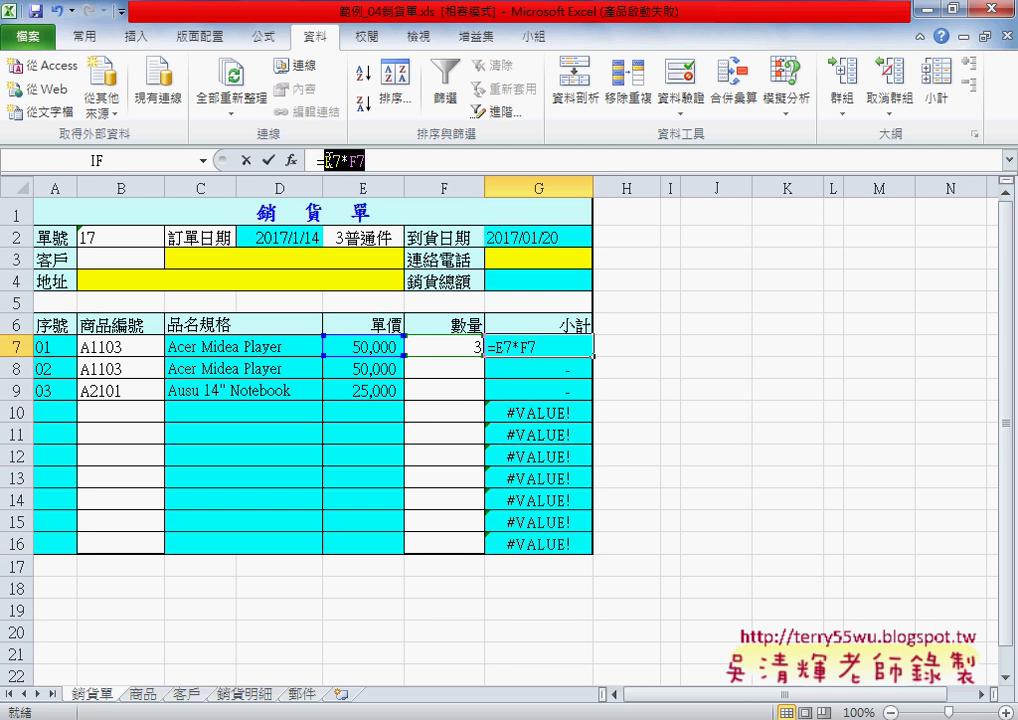
right_click(333, 161)
left_click(352, 168)
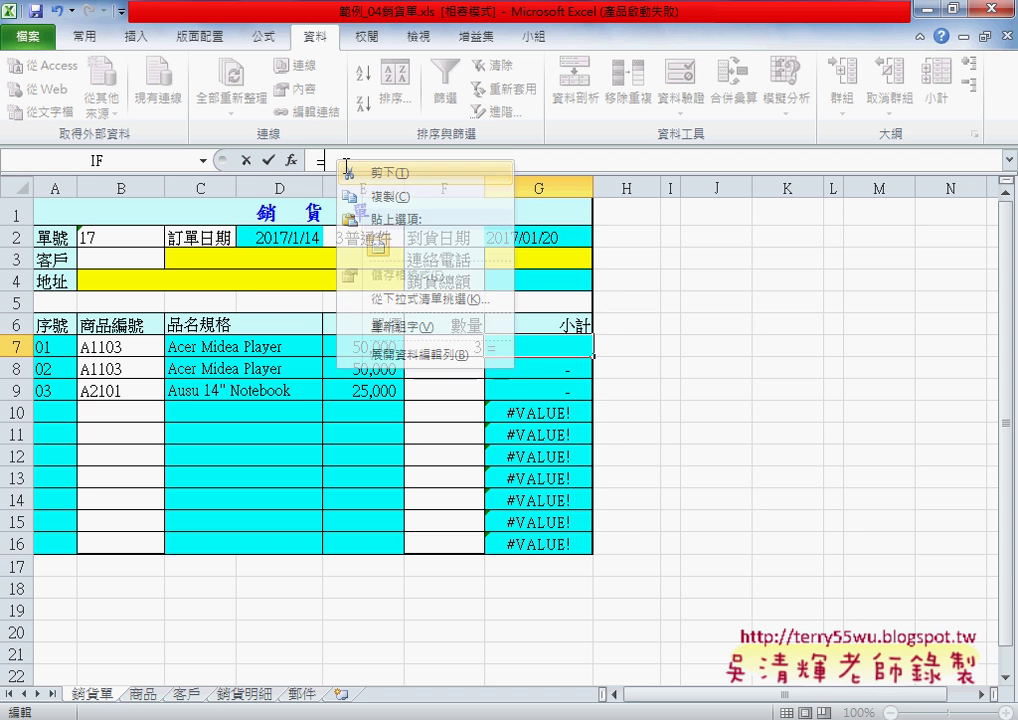
left_click(292, 160)
double_click(614, 397)
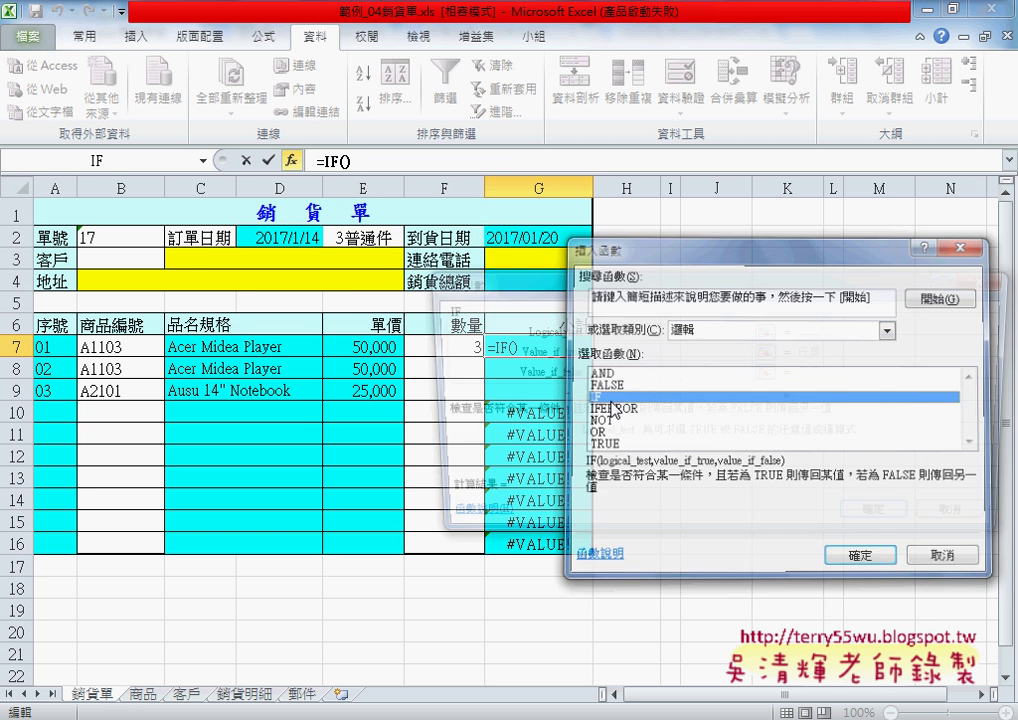
Build =IF(F7="","",E7*F7) in G7 and fill it down to G16
left_click_drag(470, 285, 675, 290)
left_click(447, 348)
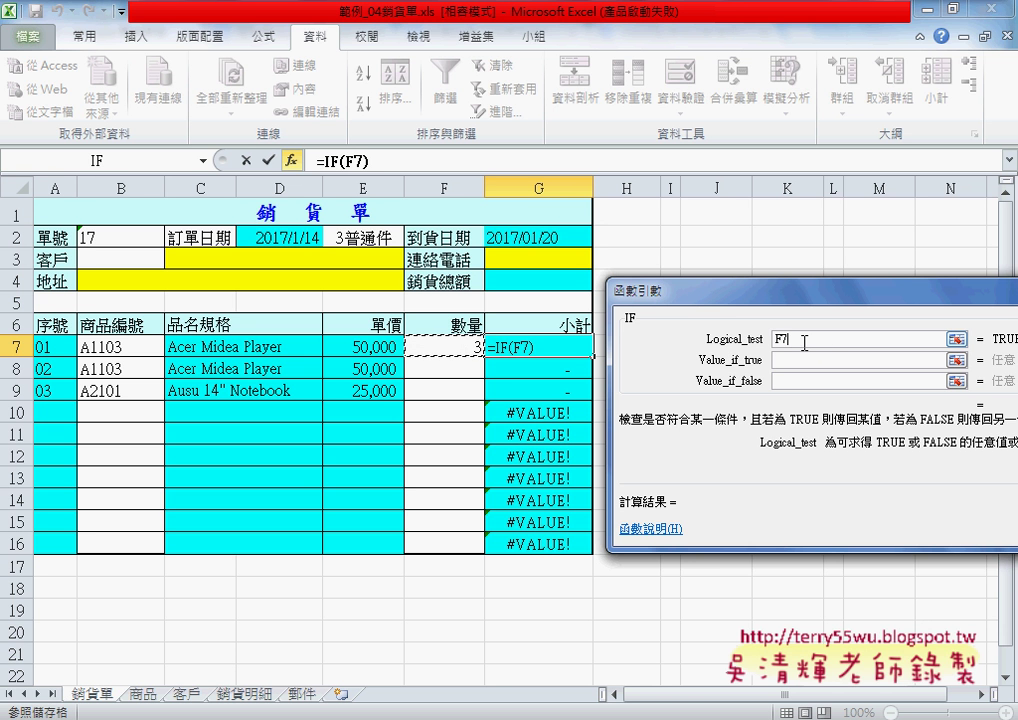
type("=\"\"")
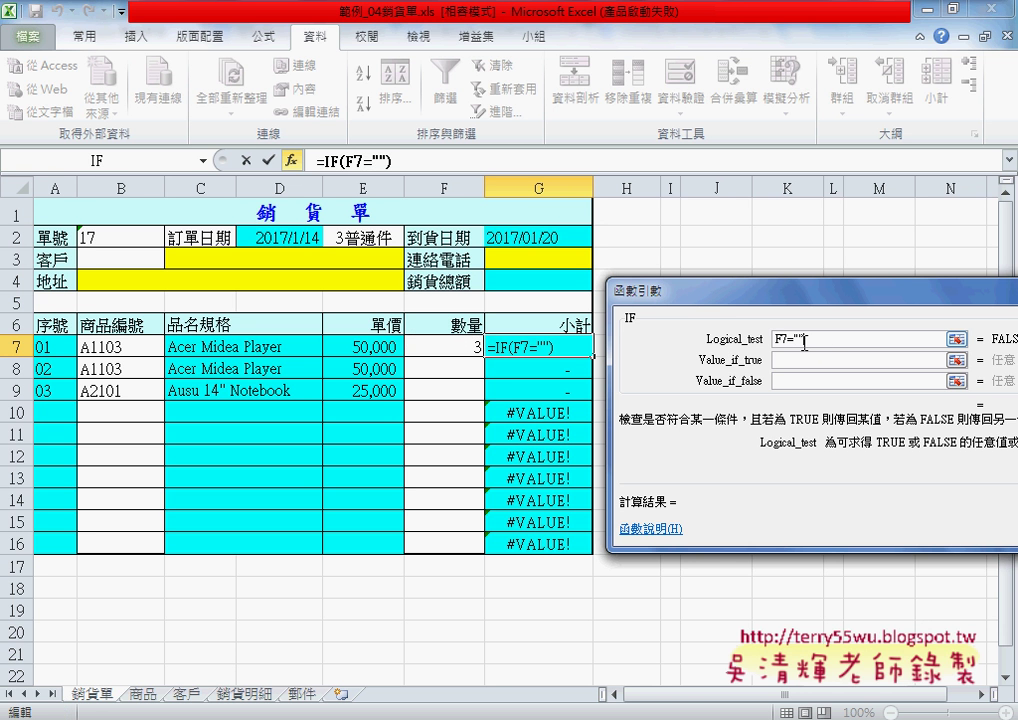
key("Tab")
type("\"\"")
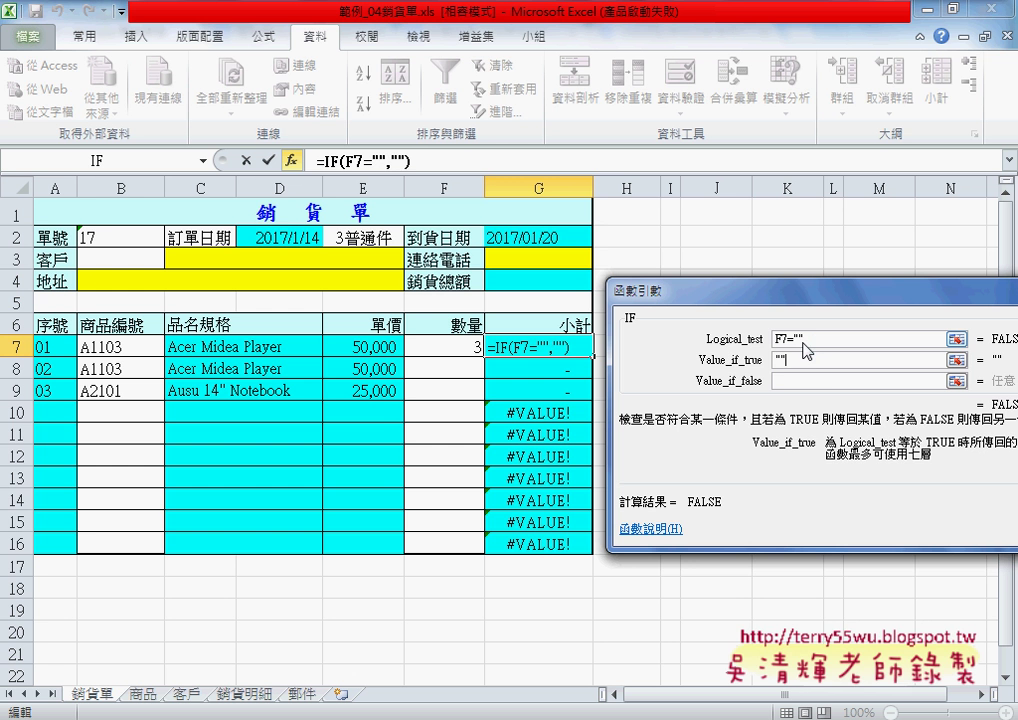
right_click(825, 381)
left_click(793, 381)
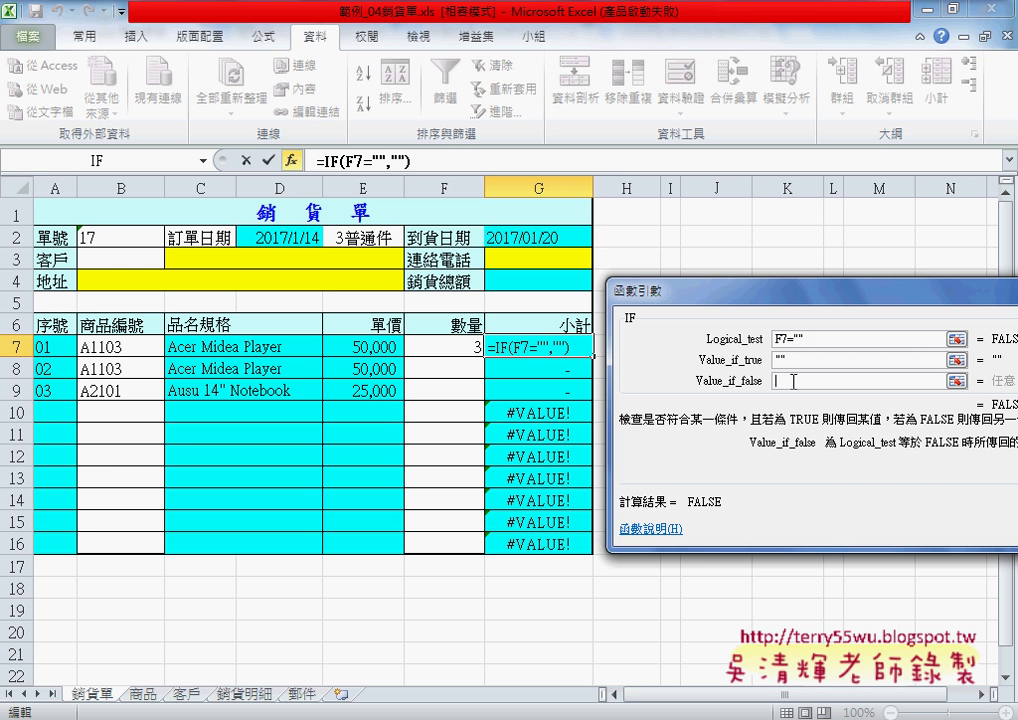
right_click(793, 381)
left_click(835, 438)
left_click_drag(799, 292, 570, 384)
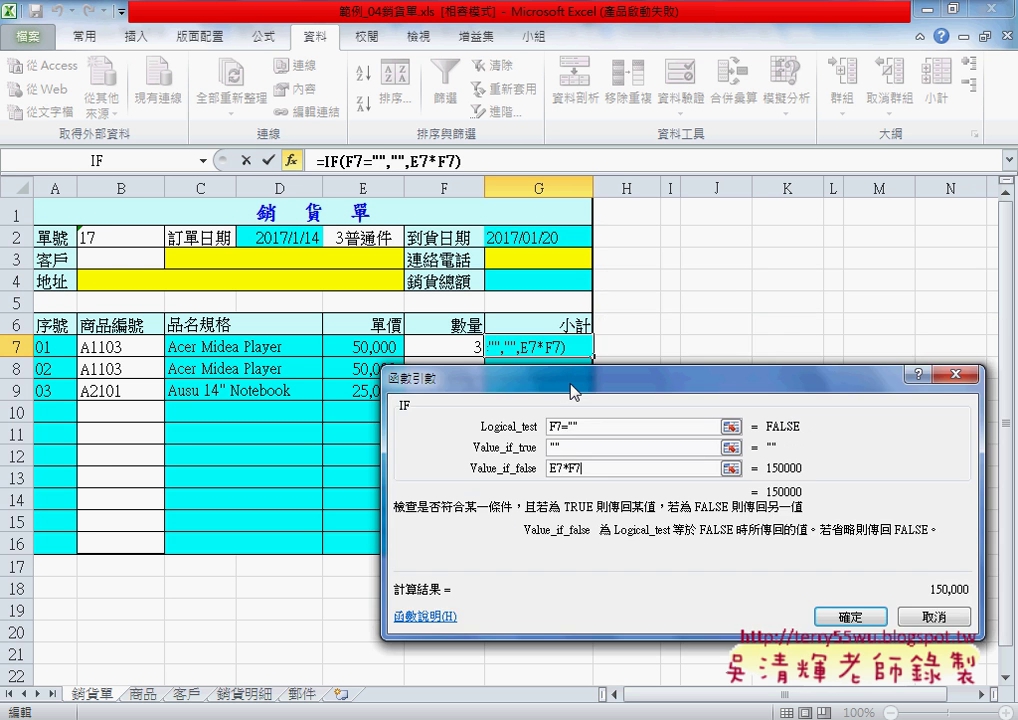
left_click(851, 616)
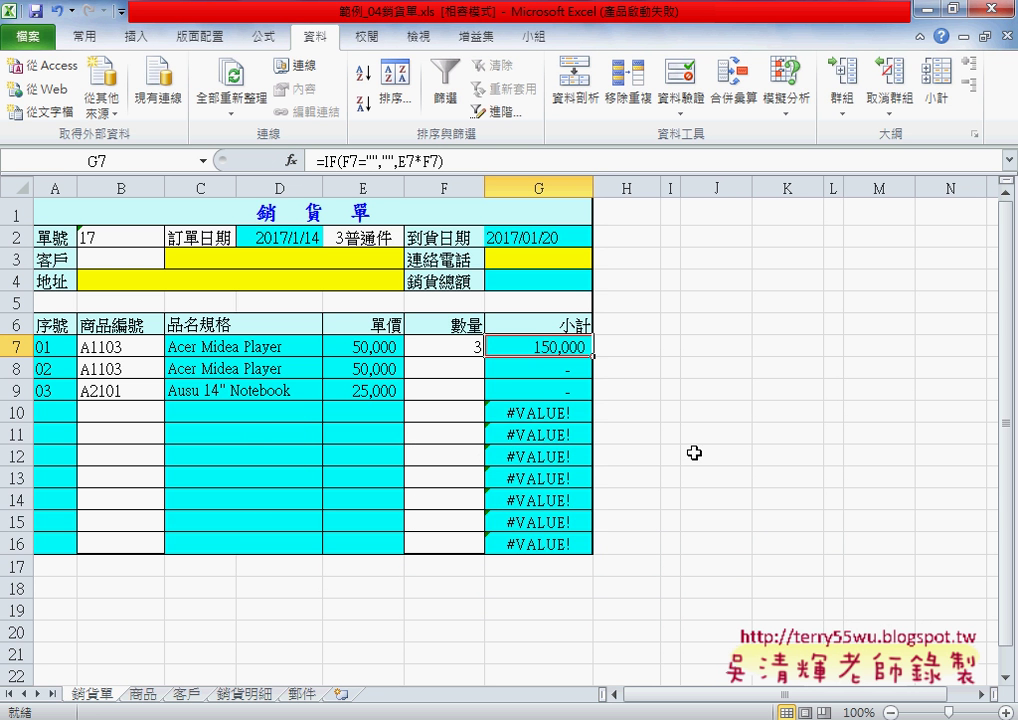
left_click_drag(594, 356, 594, 548)
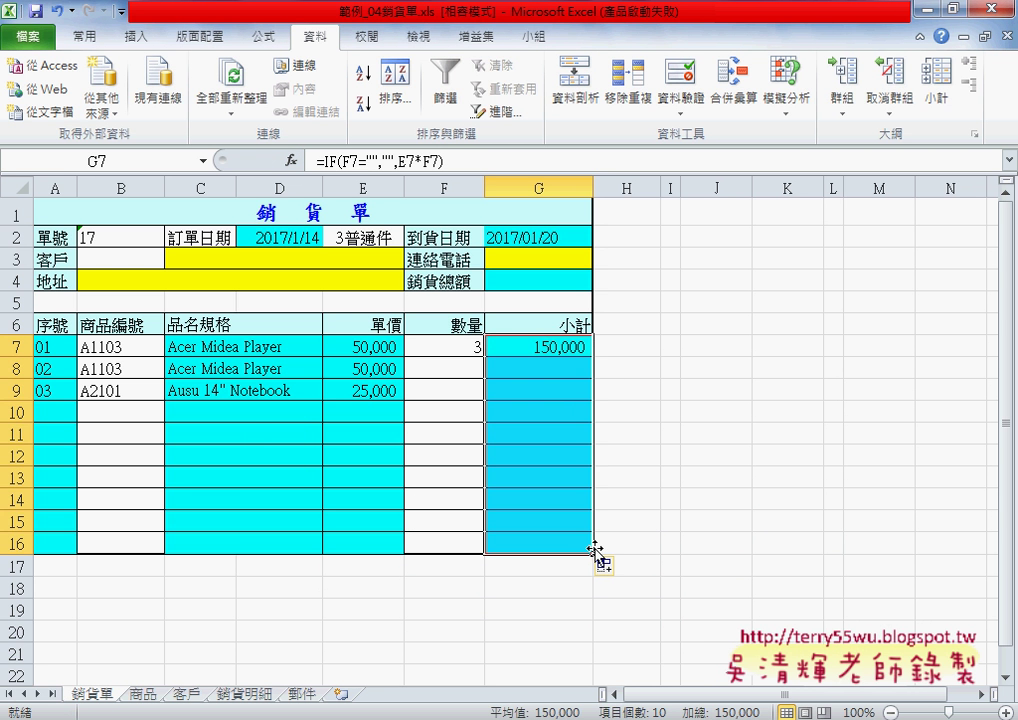
Set F8's quantity to 2 and F9's quantity to 5 from their drop-downs
left_click(468, 366)
left_click(490, 367)
left_click(482, 397)
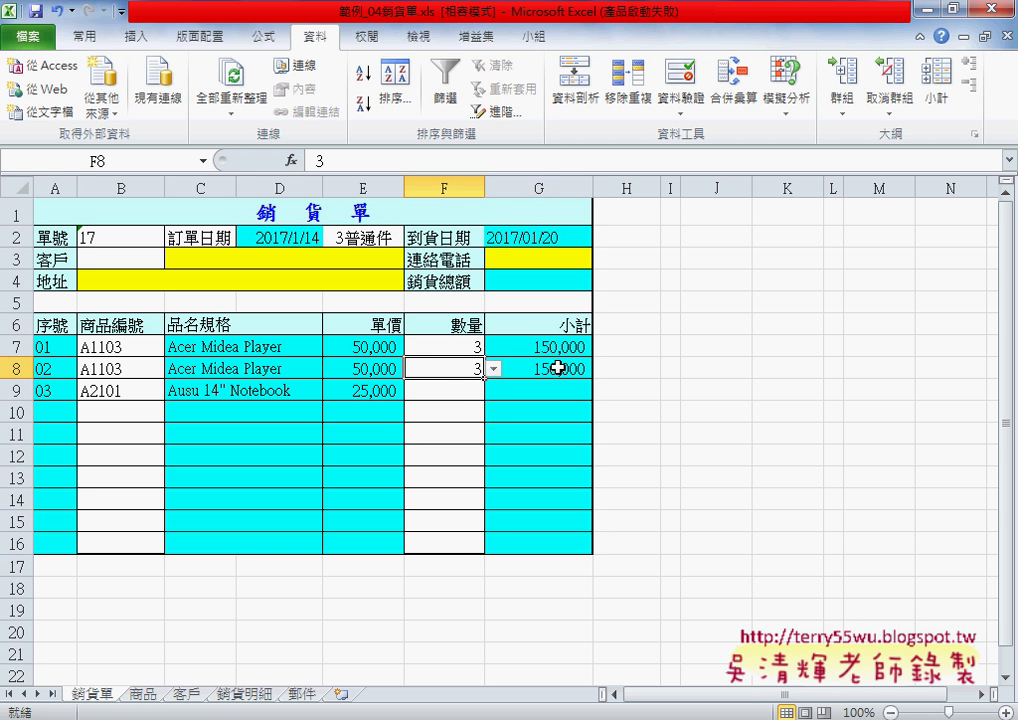
left_click(492, 368)
left_click(480, 397)
left_click(475, 391)
left_click(492, 390)
left_click(468, 455)
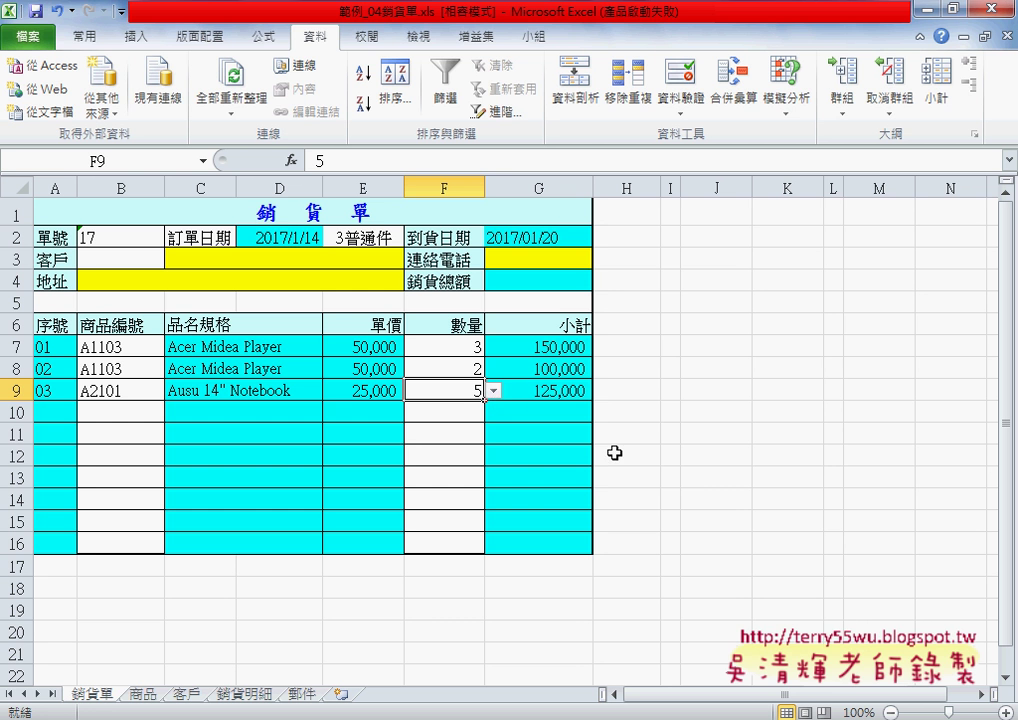
left_click(548, 282)
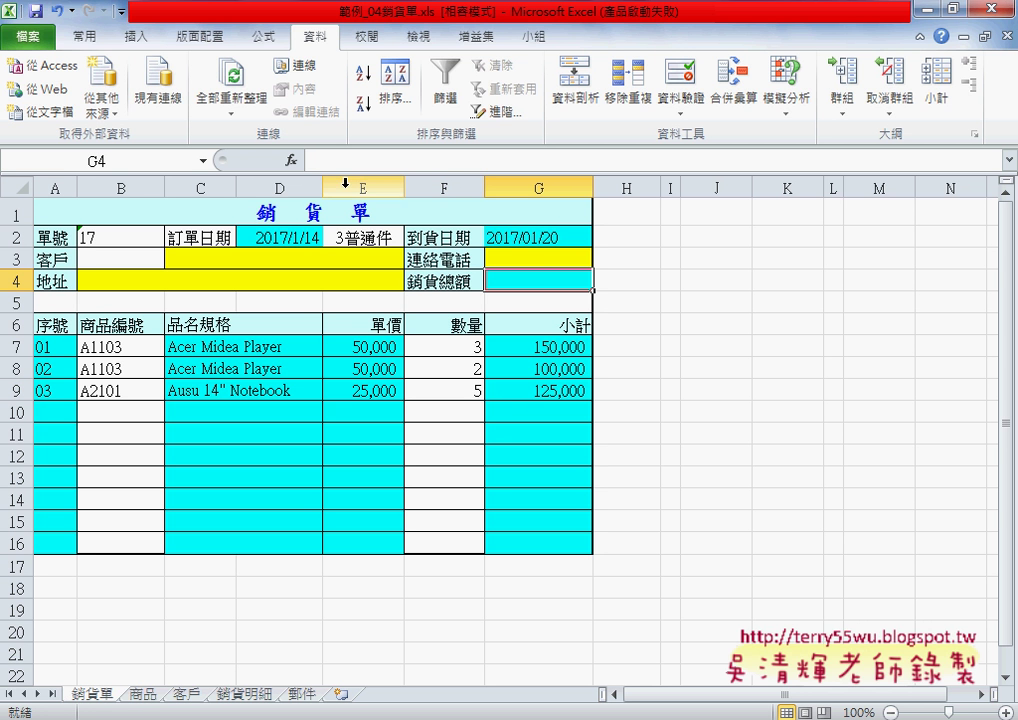
Enter an AutoSum of G7:G16 in G4 for the sales total
left_click(88, 36)
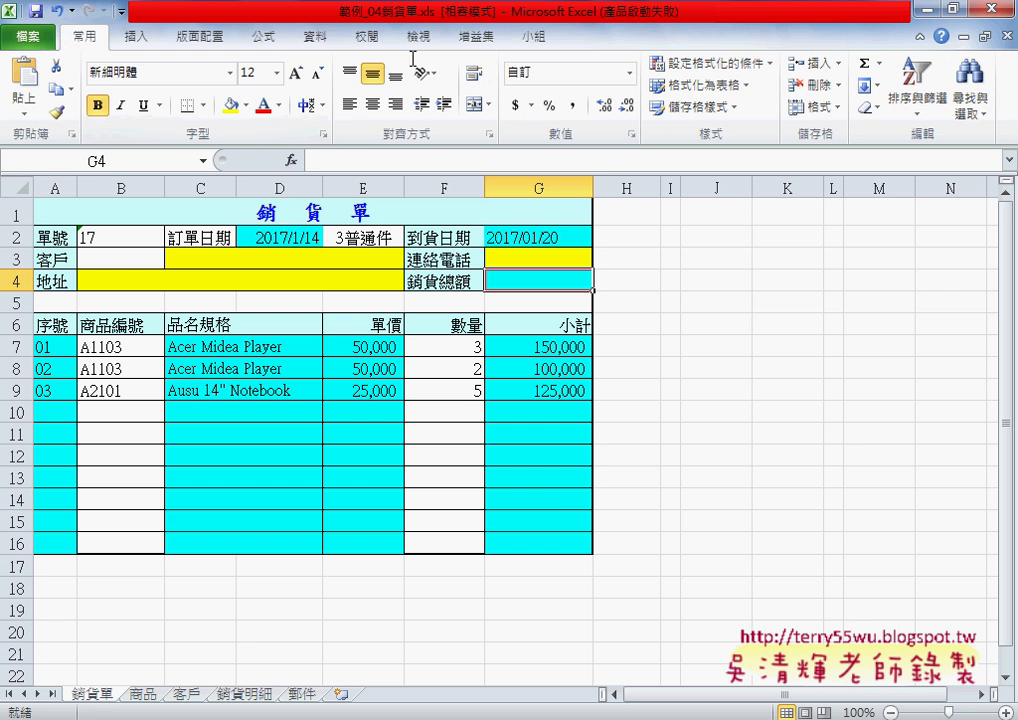
left_click(864, 68)
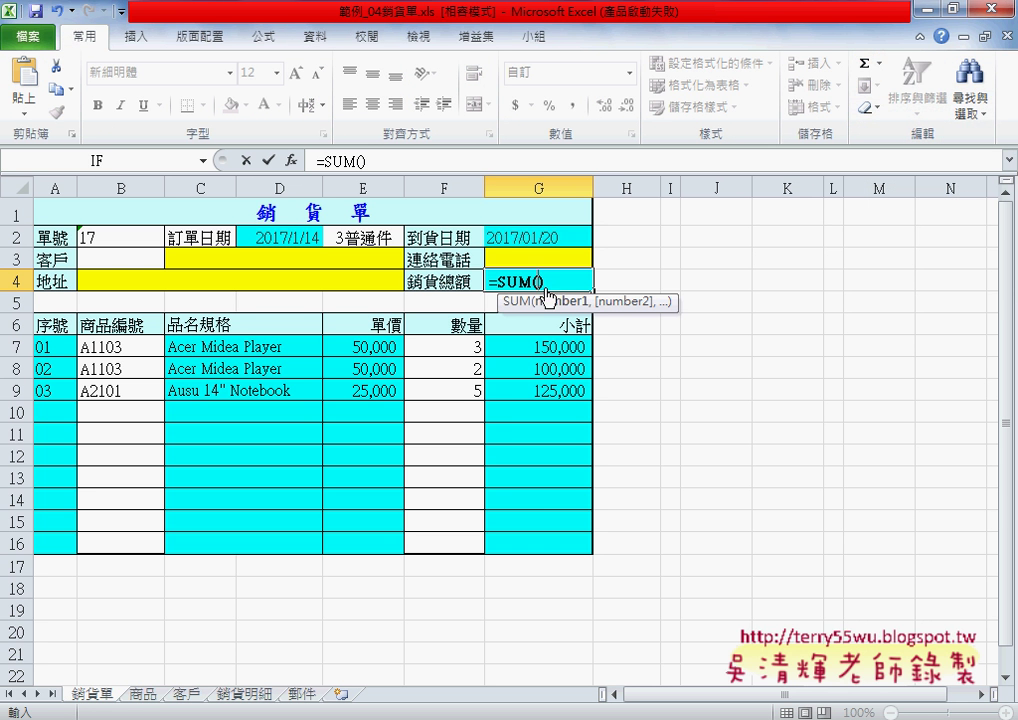
left_click_drag(562, 347, 555, 543)
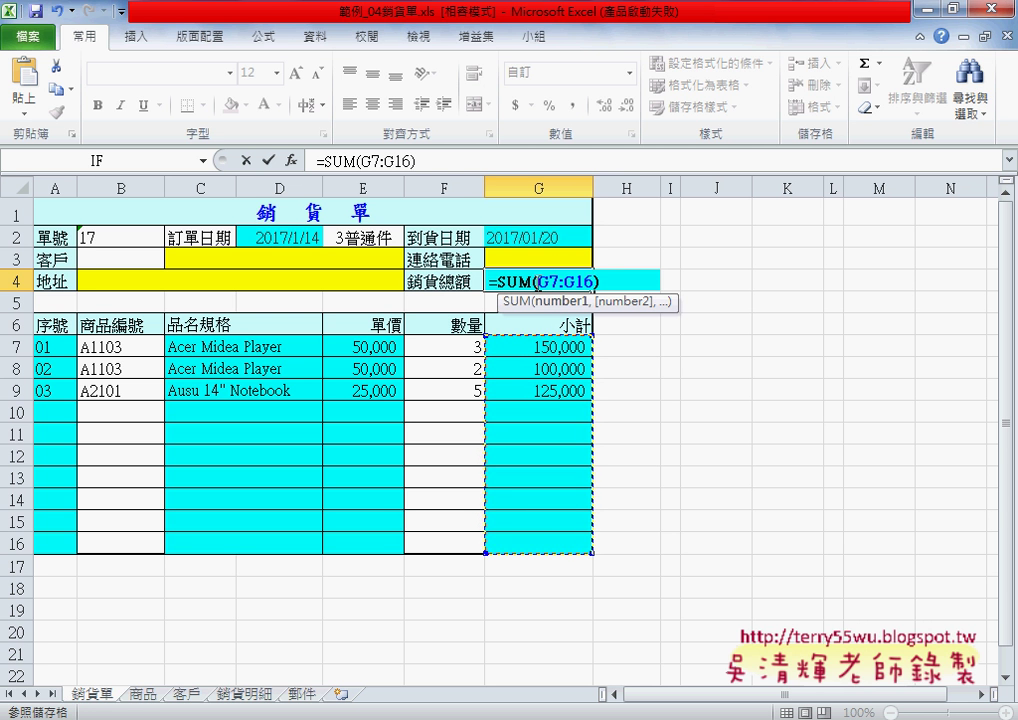
left_click(267, 160)
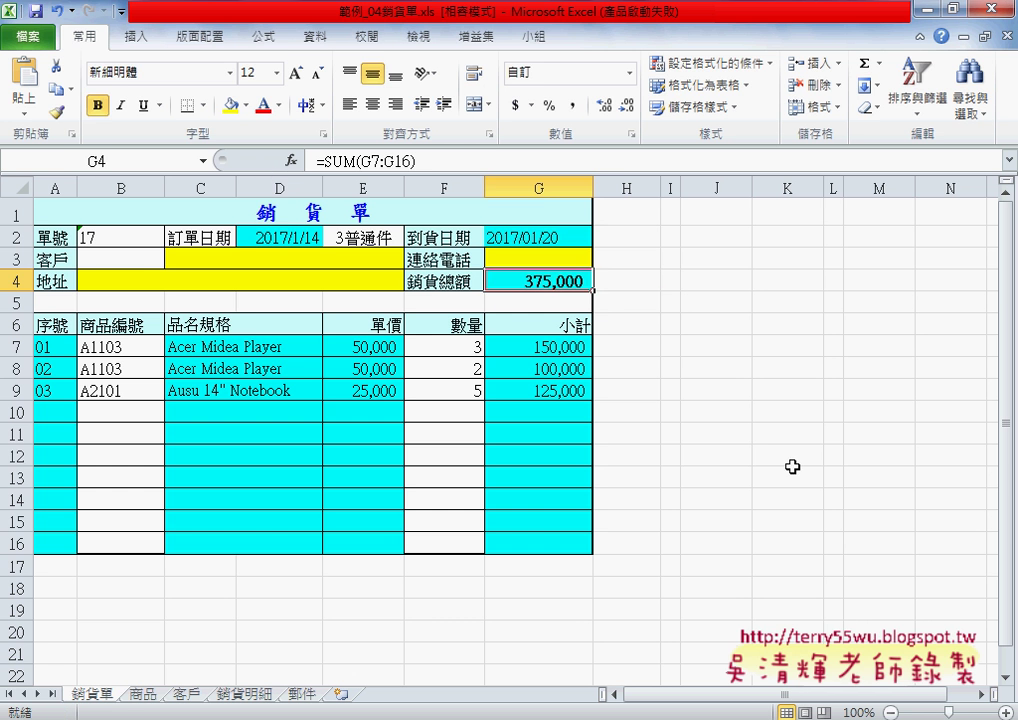
left_click(745, 458)
Choose a different customer code in B3 so the customer details fill in
left_click(148, 259)
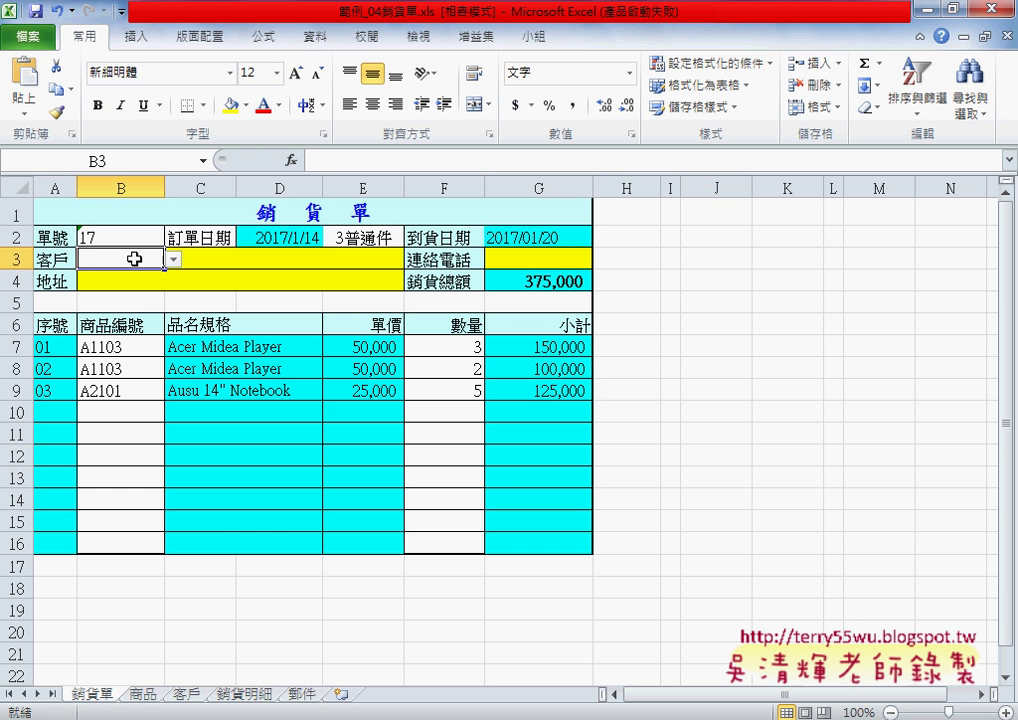
left_click(172, 259)
left_click(150, 286)
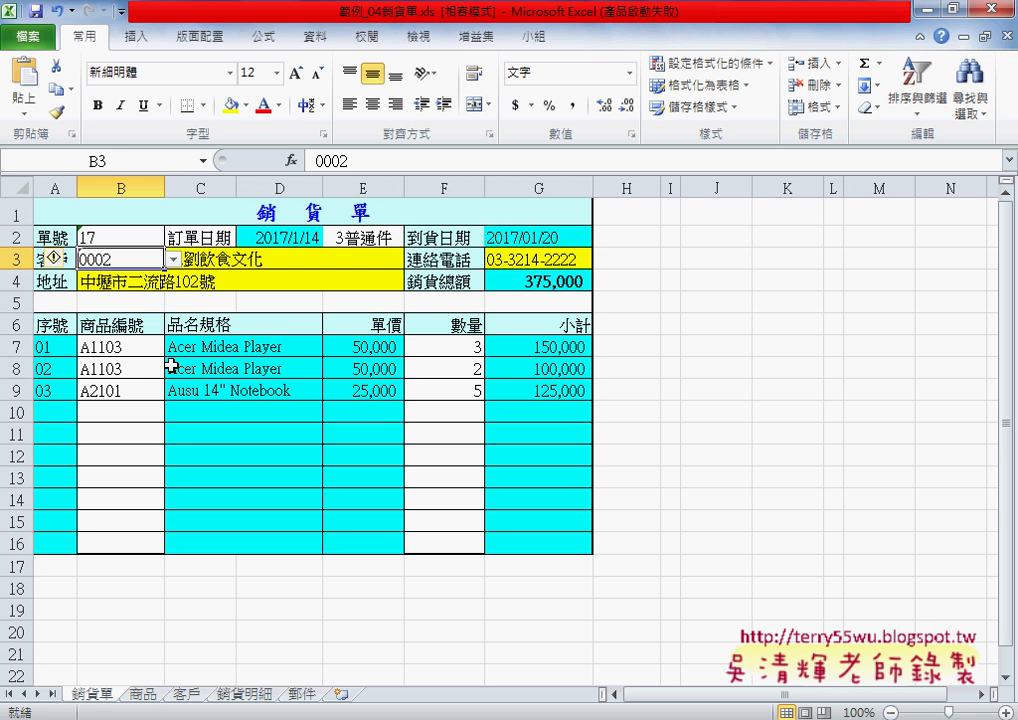
Add product A1103 in B10 with quantity 3, bringing the total to 525,000
left_click(125, 411)
left_click(173, 411)
left_click(160, 441)
left_click(445, 411)
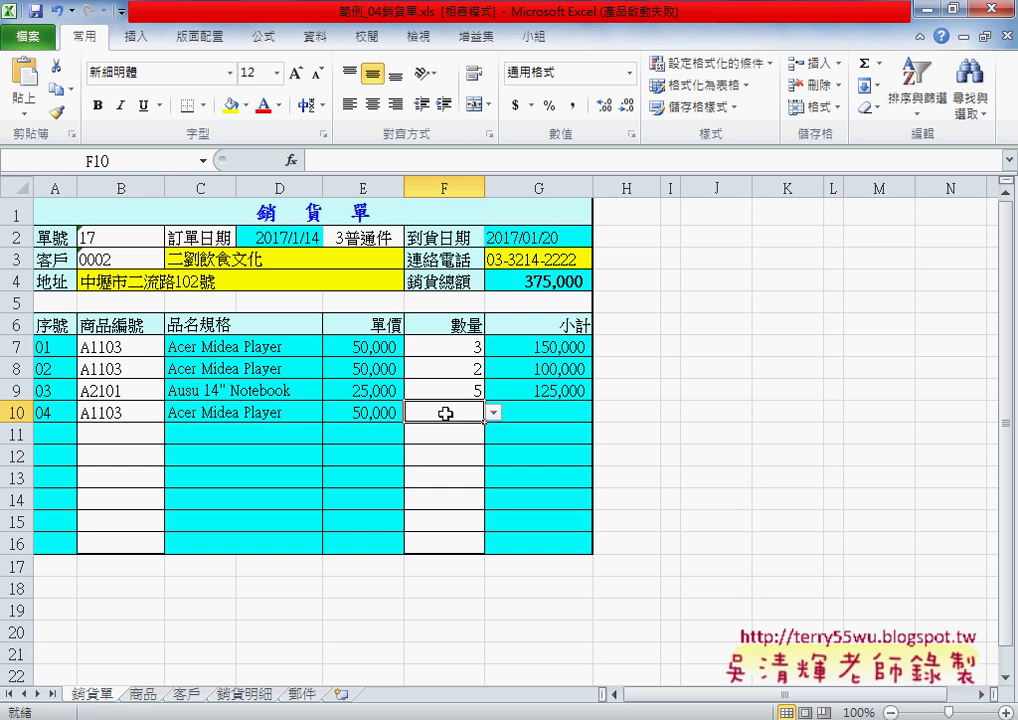
left_click(492, 412)
left_click(461, 455)
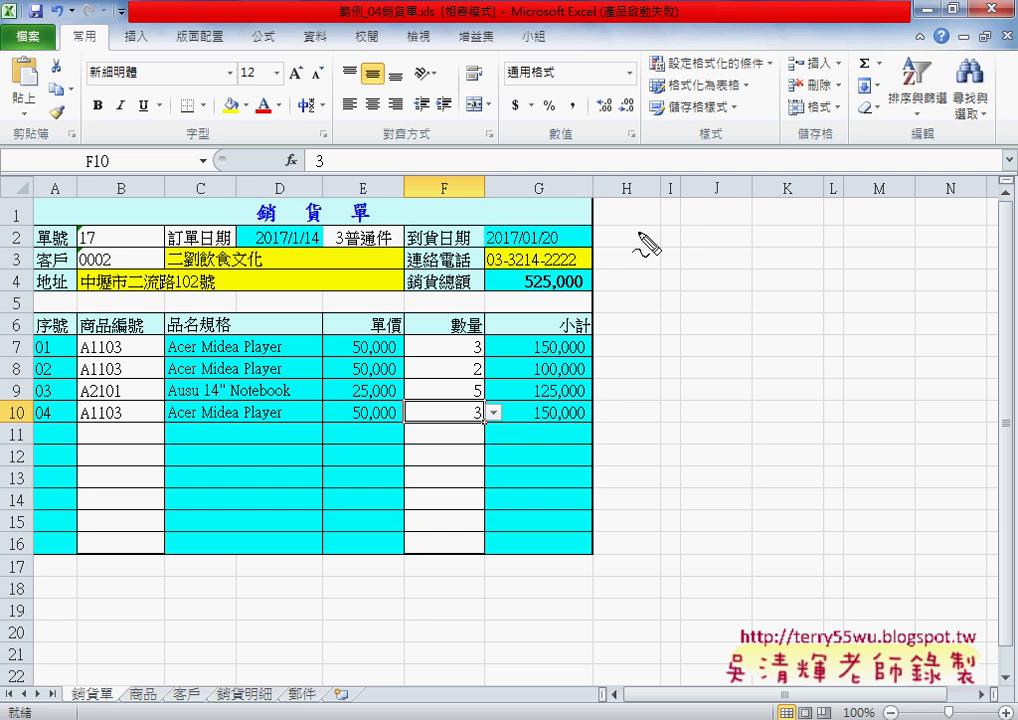
left_click_drag(637, 230, 640, 258)
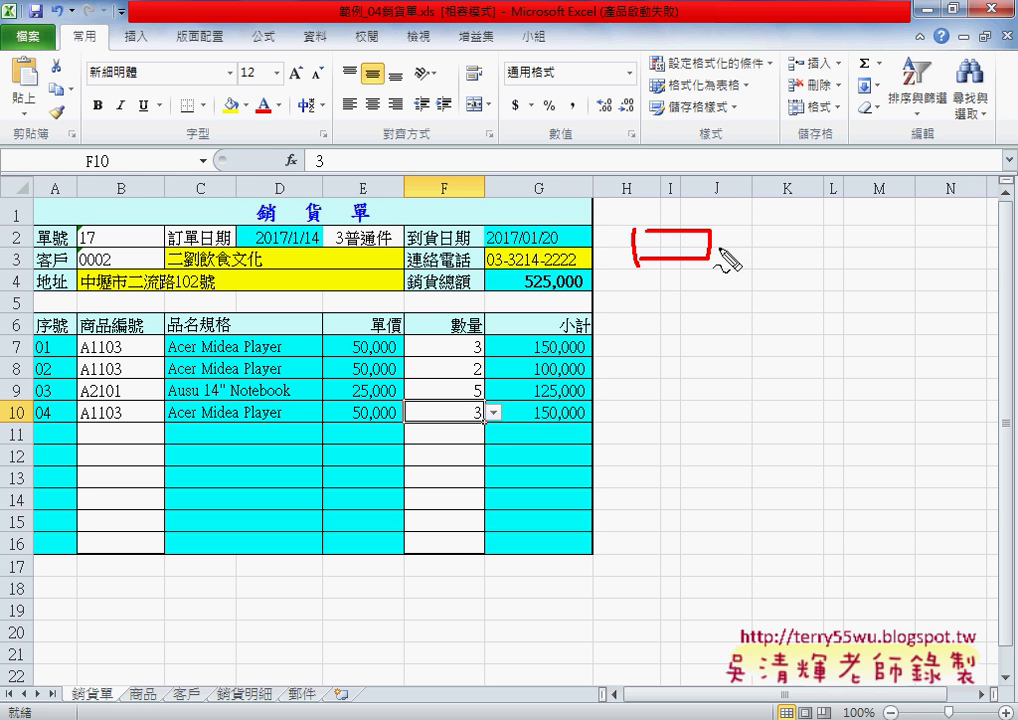
left_click_drag(266, 707, 277, 707)
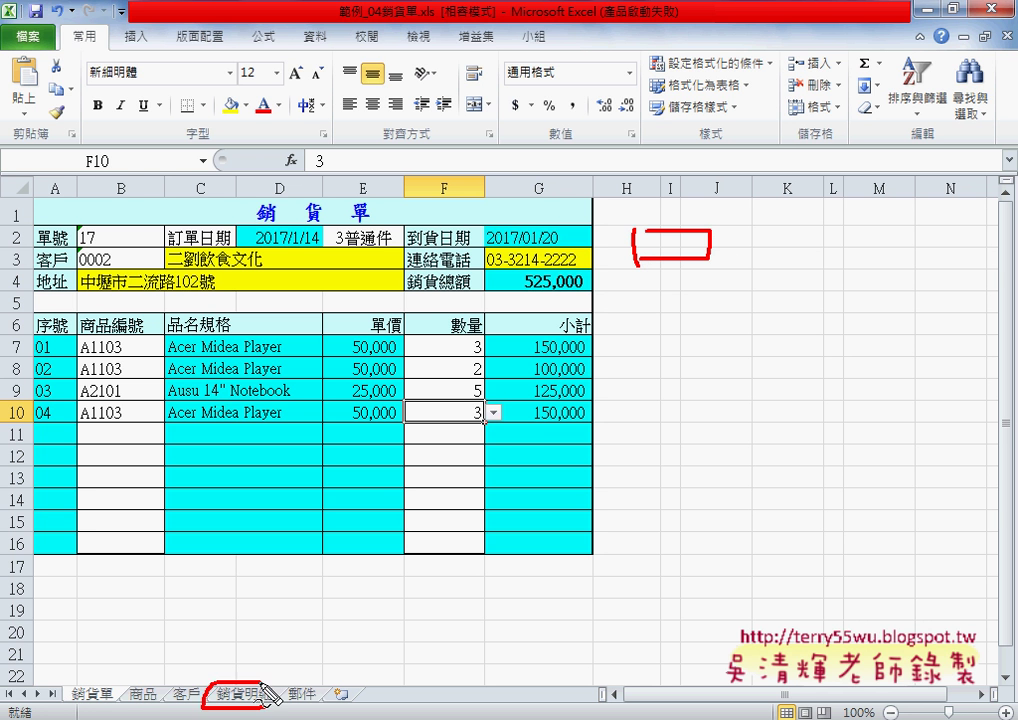
mouse_move(355, 462)
left_mouse_down()
mouse_move(303, 465)
mouse_move(265, 675)
mouse_move(290, 668)
left_mouse_up()
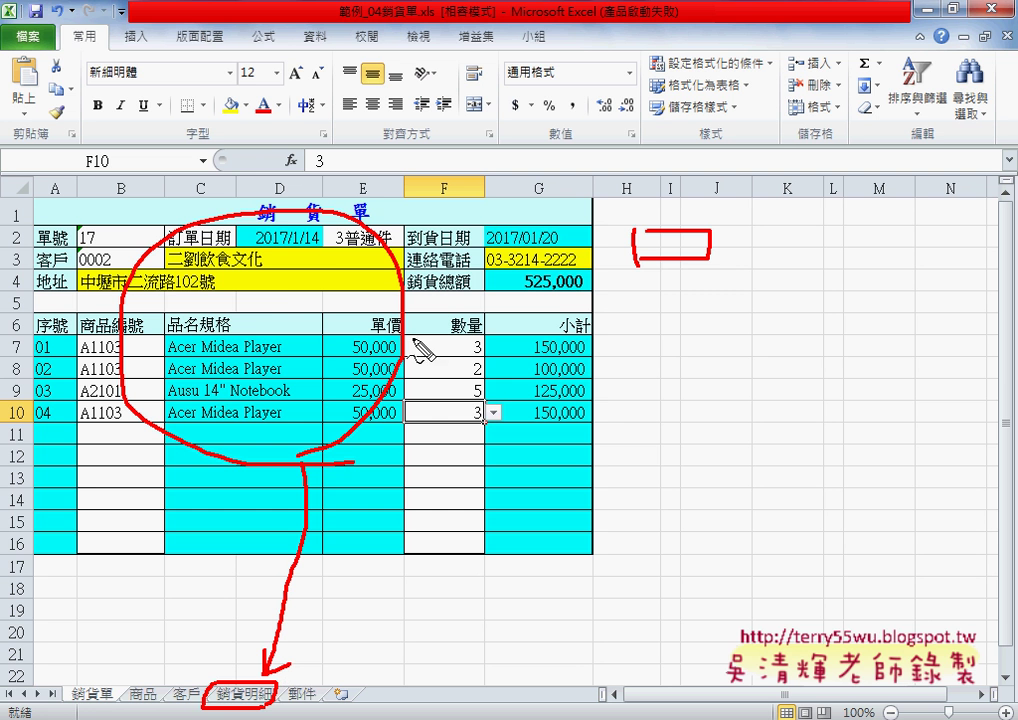
mouse_move(312, 340)
left_mouse_down()
mouse_move(272, 366)
mouse_move(314, 381)
left_mouse_up()
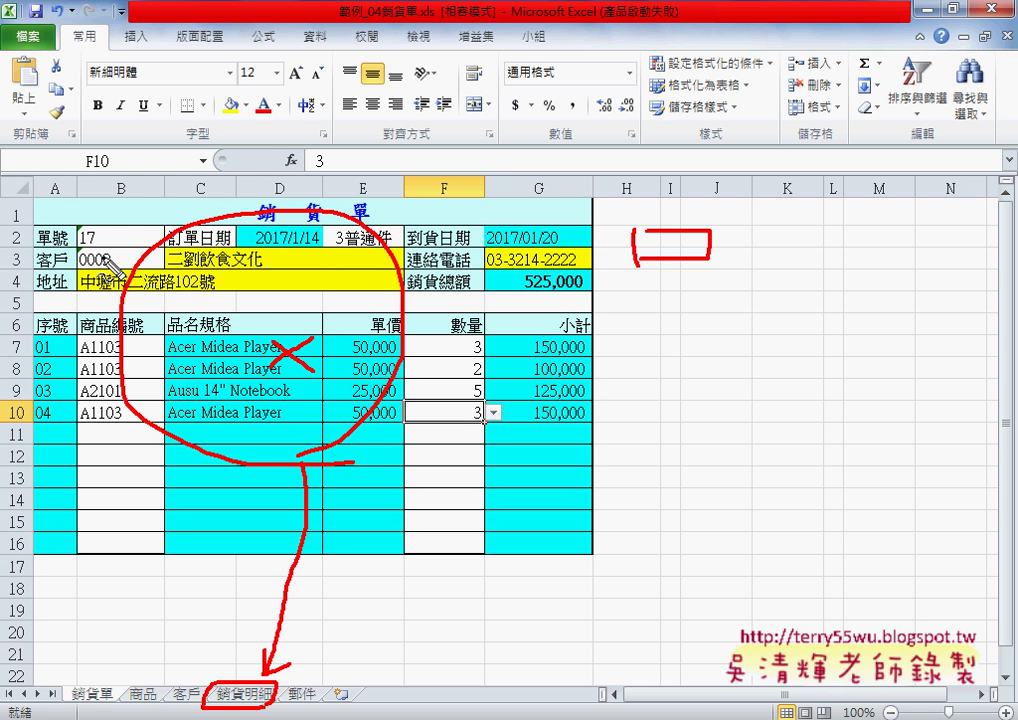
mouse_move(72, 236)
left_mouse_down()
mouse_move(112, 221)
mouse_move(110, 232)
mouse_move(130, 236)
left_mouse_up()
left_click_drag(190, 190, 126, 215)
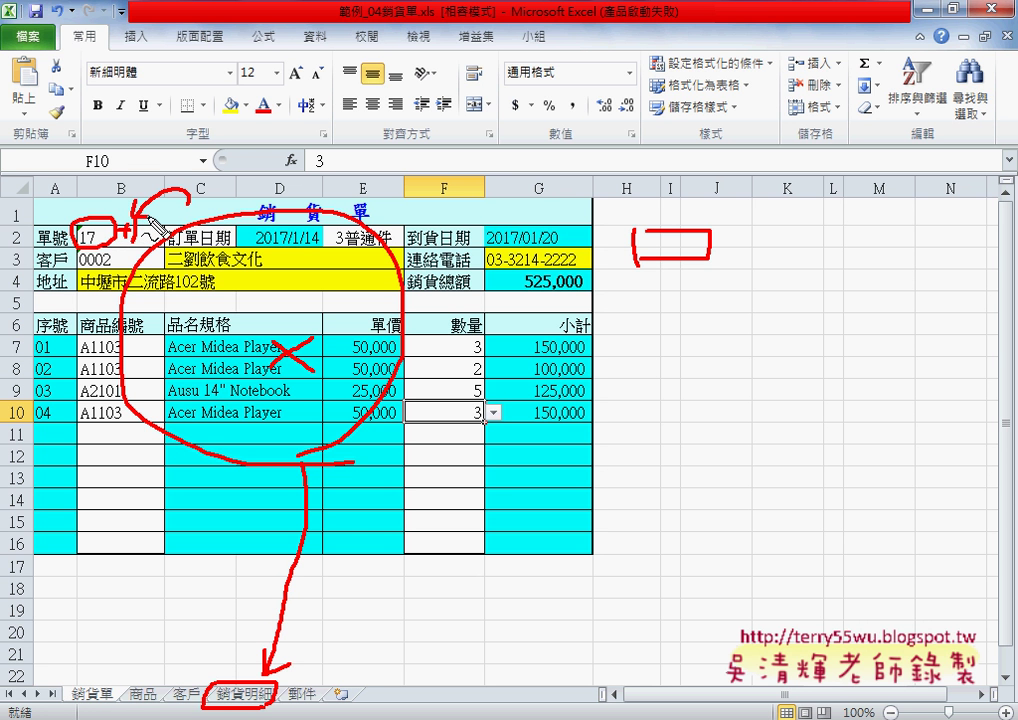